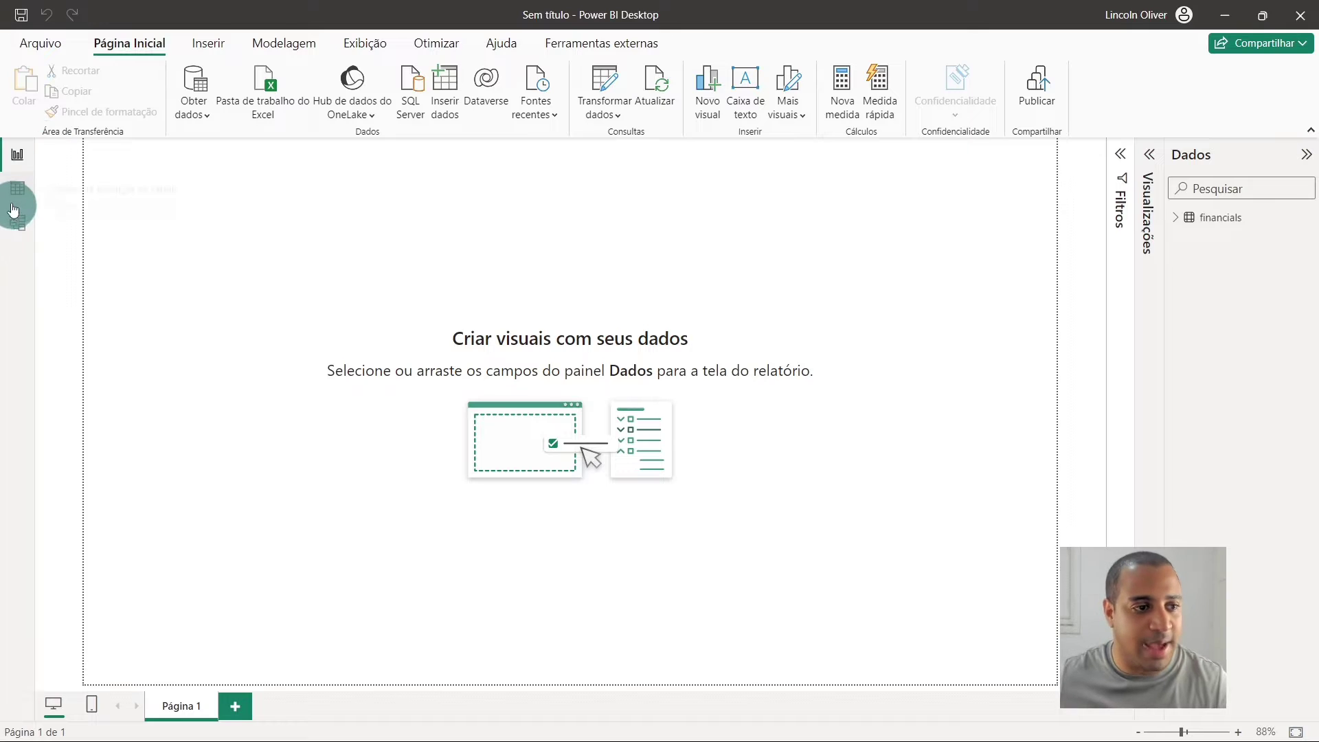
Look over the financials table's data, and start a new fields parameter from the report page.
{"action": "left_click", "coordinate": [18, 189]}
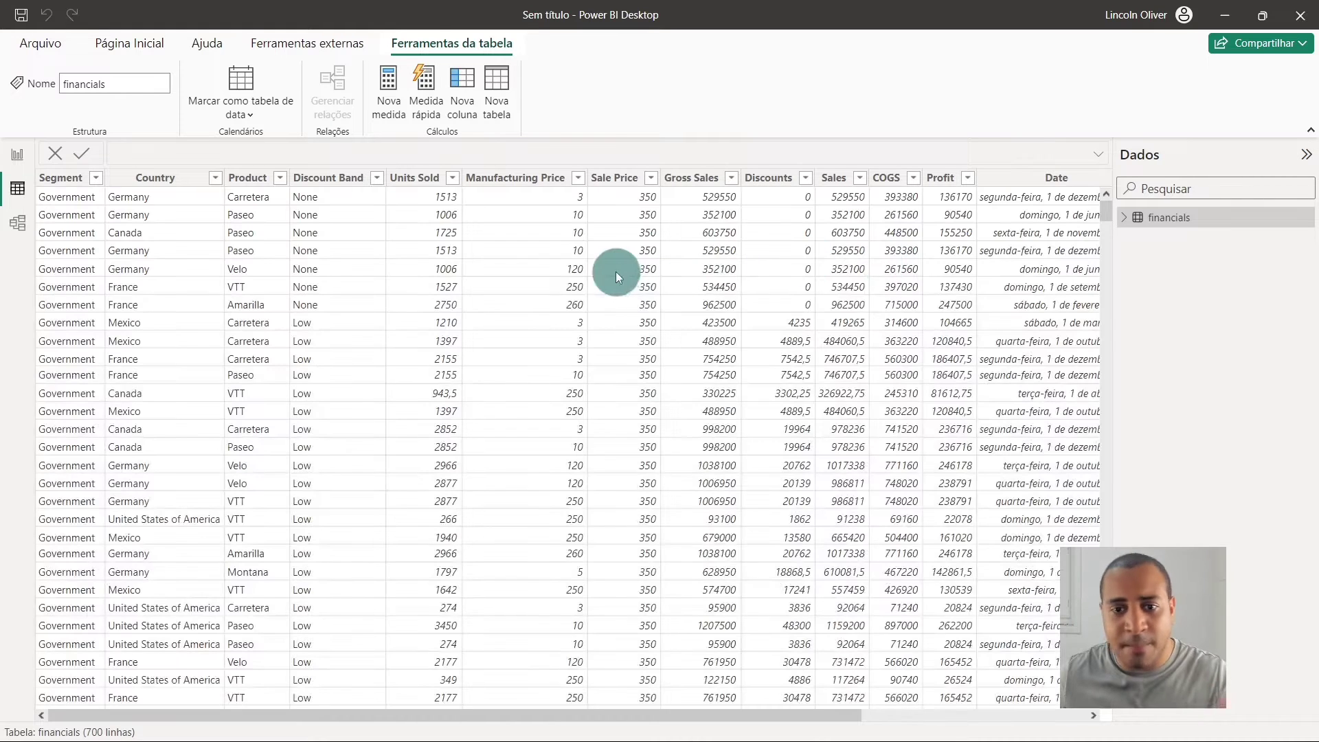
{"action": "left_click", "coordinate": [16, 157]}
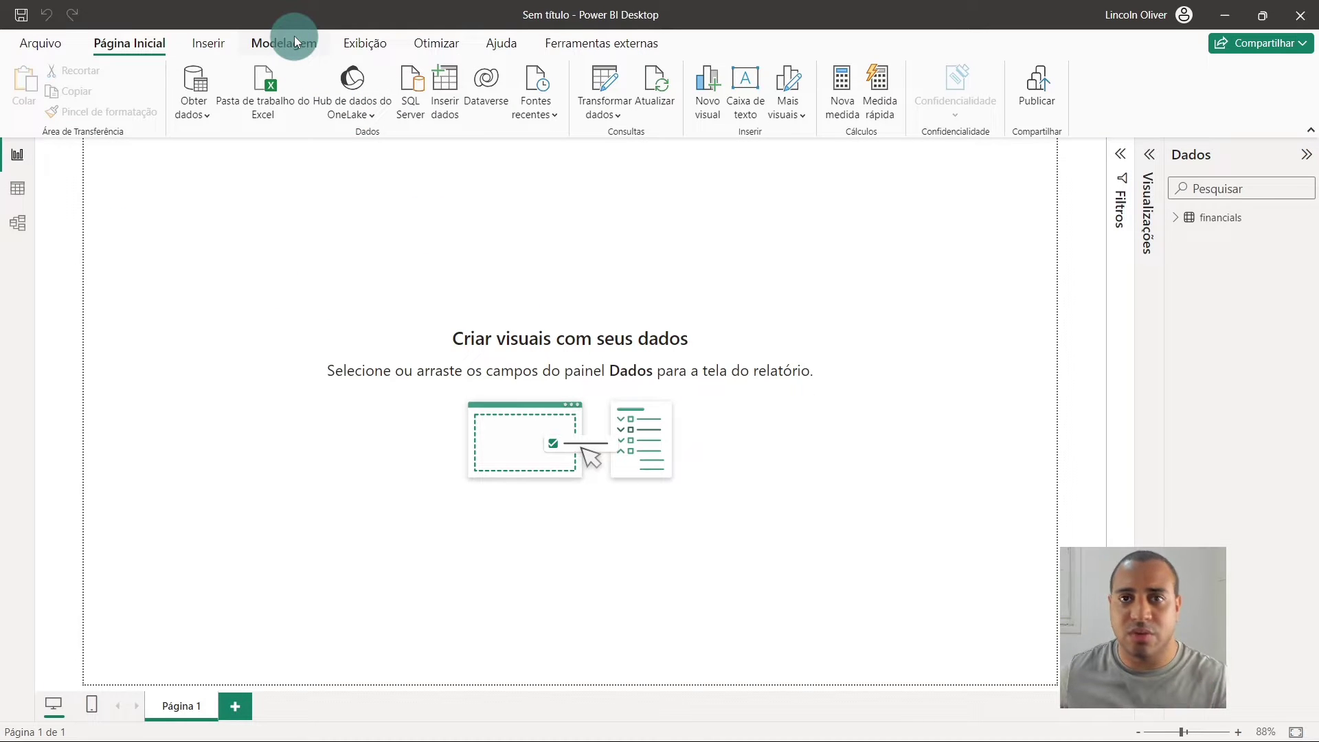
{"action": "left_click", "coordinate": [293, 41]}
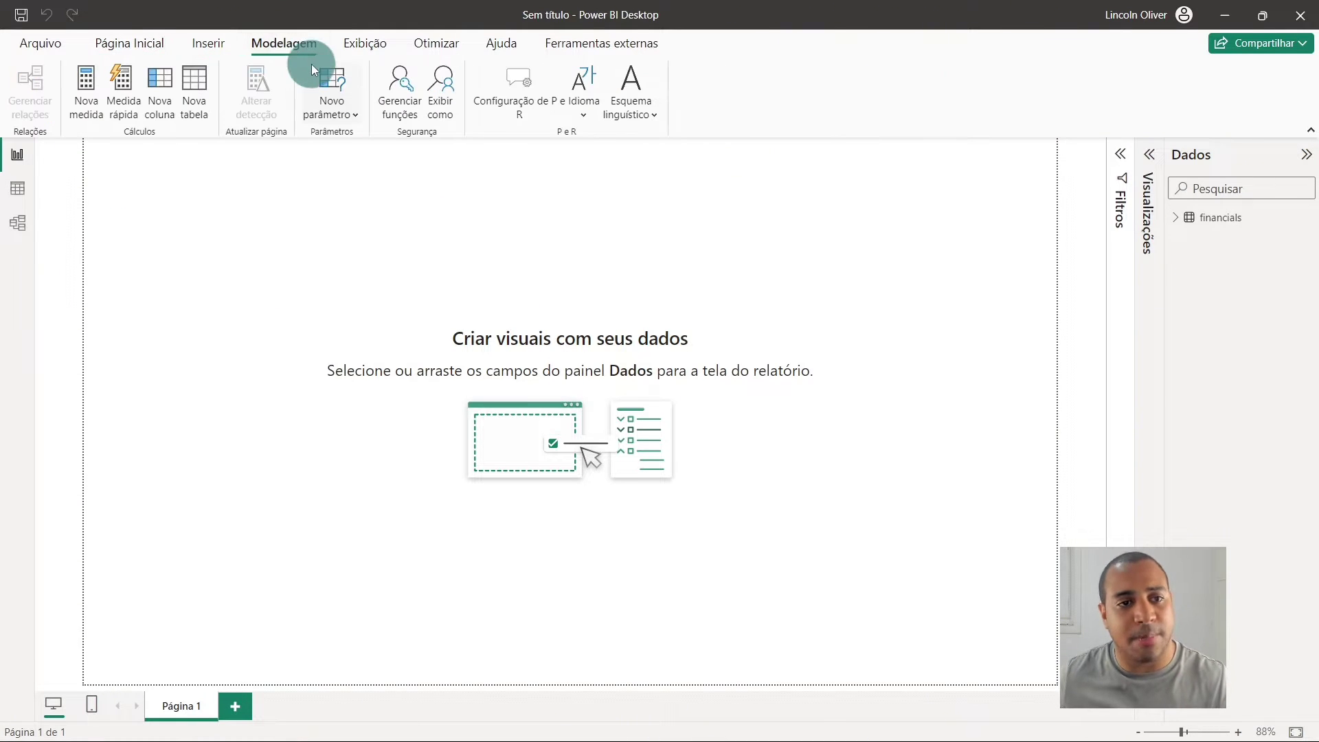
{"action": "left_click", "coordinate": [332, 102]}
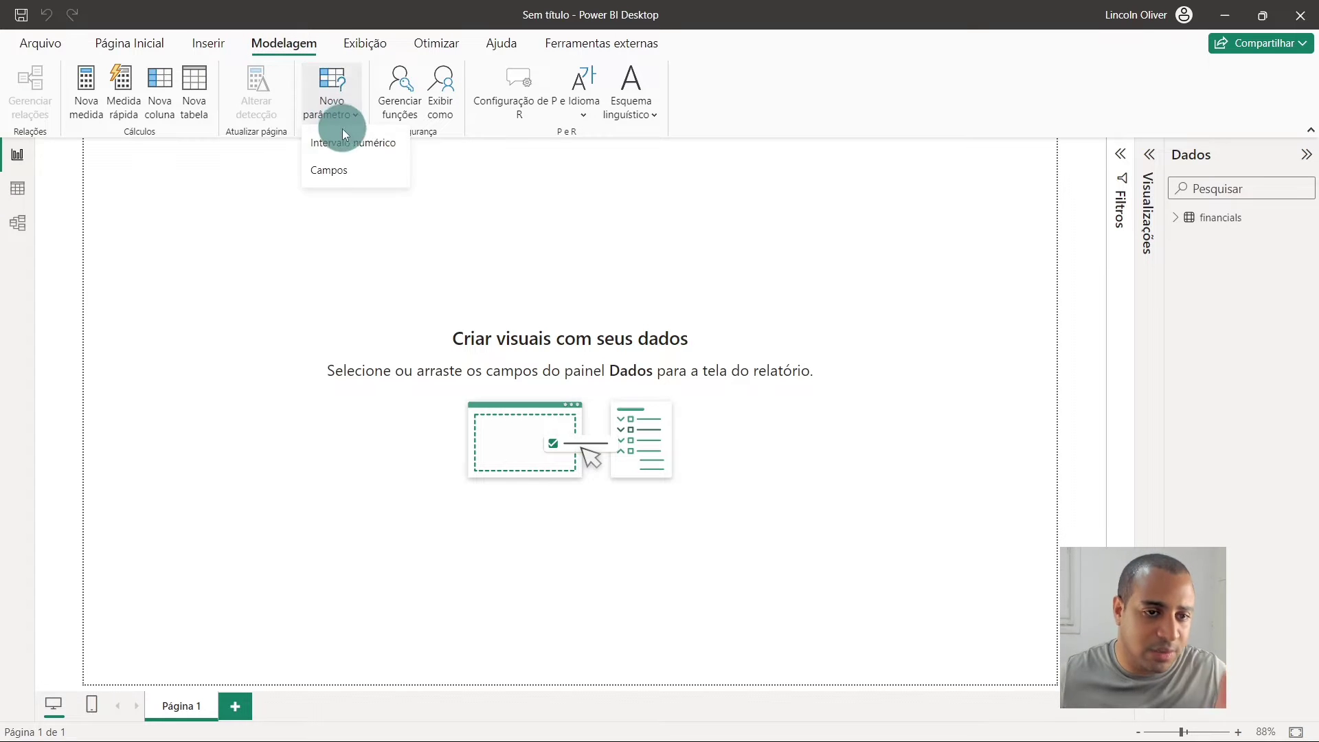
{"action": "left_click", "coordinate": [330, 168]}
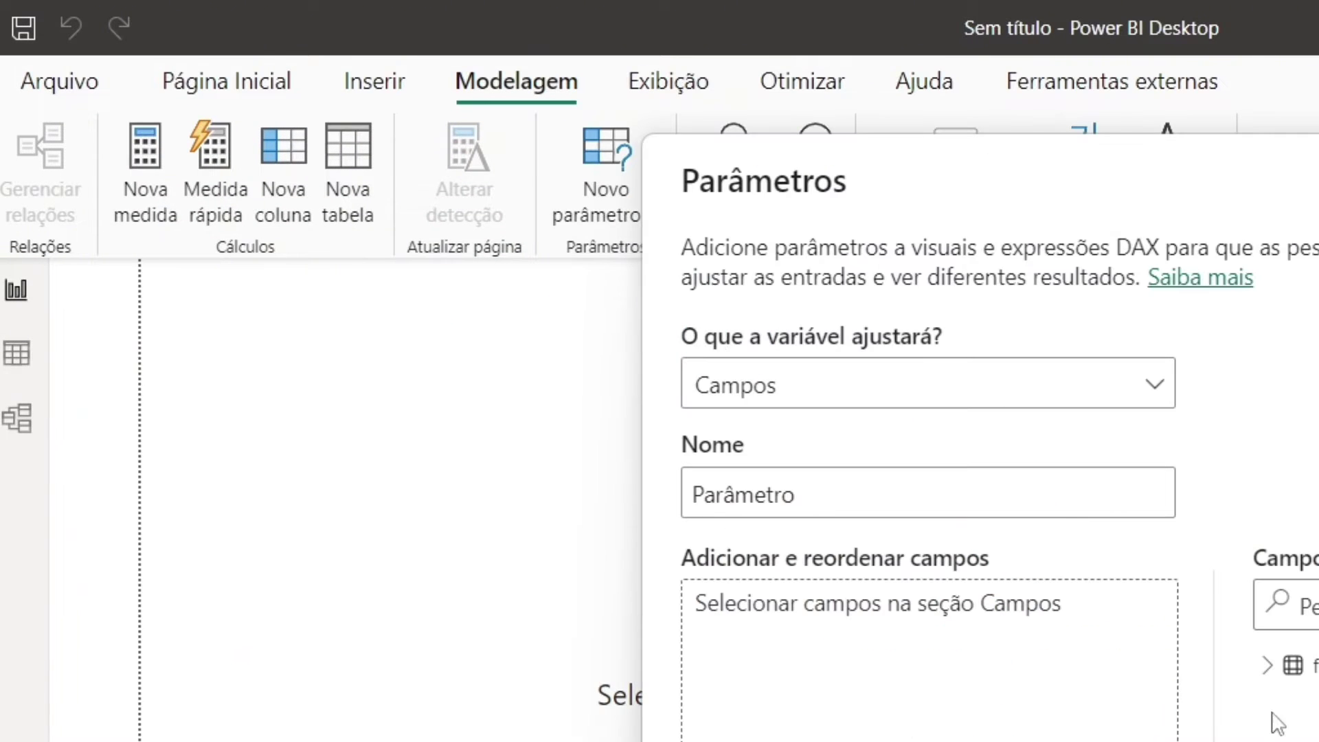
Add Country, Month Name, Product and Segment from financials to the parameter and create it with a slicer on this page.
{"action": "left_click", "coordinate": [1266, 665]}
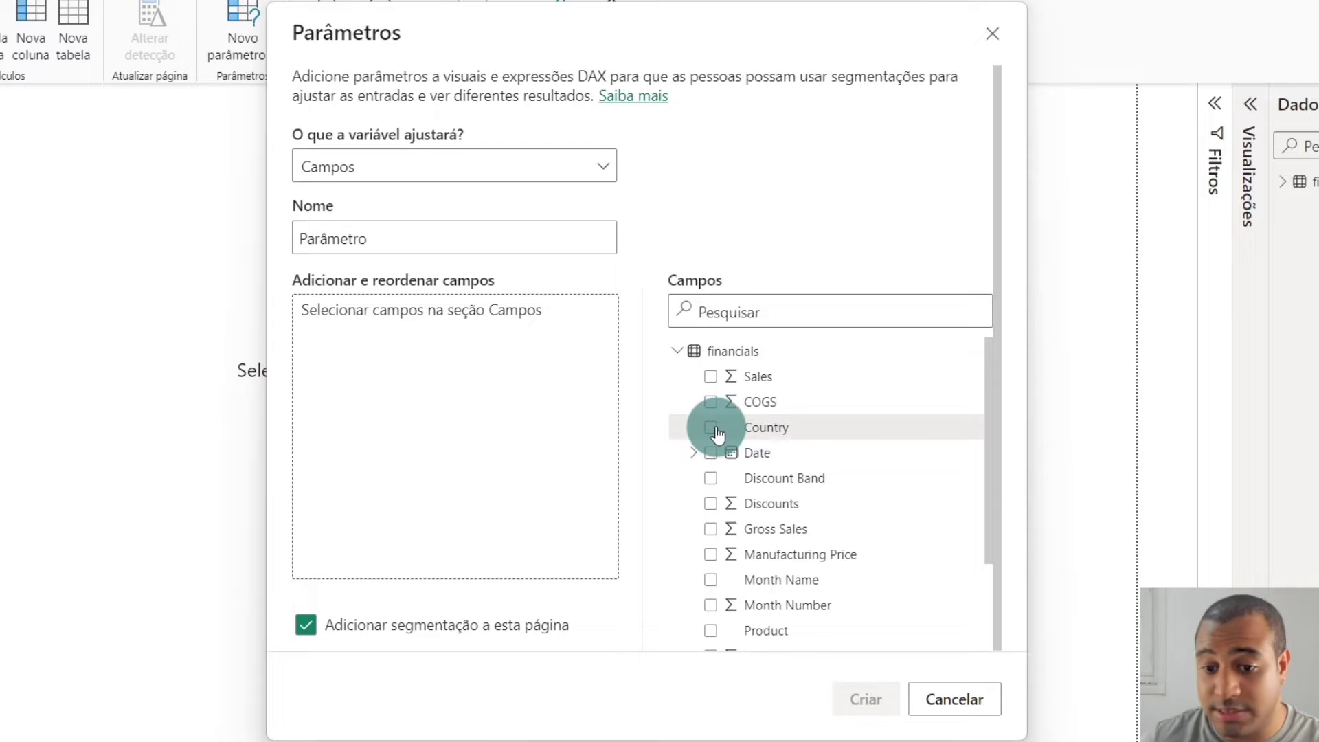
{"action": "left_click", "coordinate": [711, 426]}
{"action": "scroll", "coordinate": [727, 443], "scroll_direction": "down", "scroll_amount": 3}
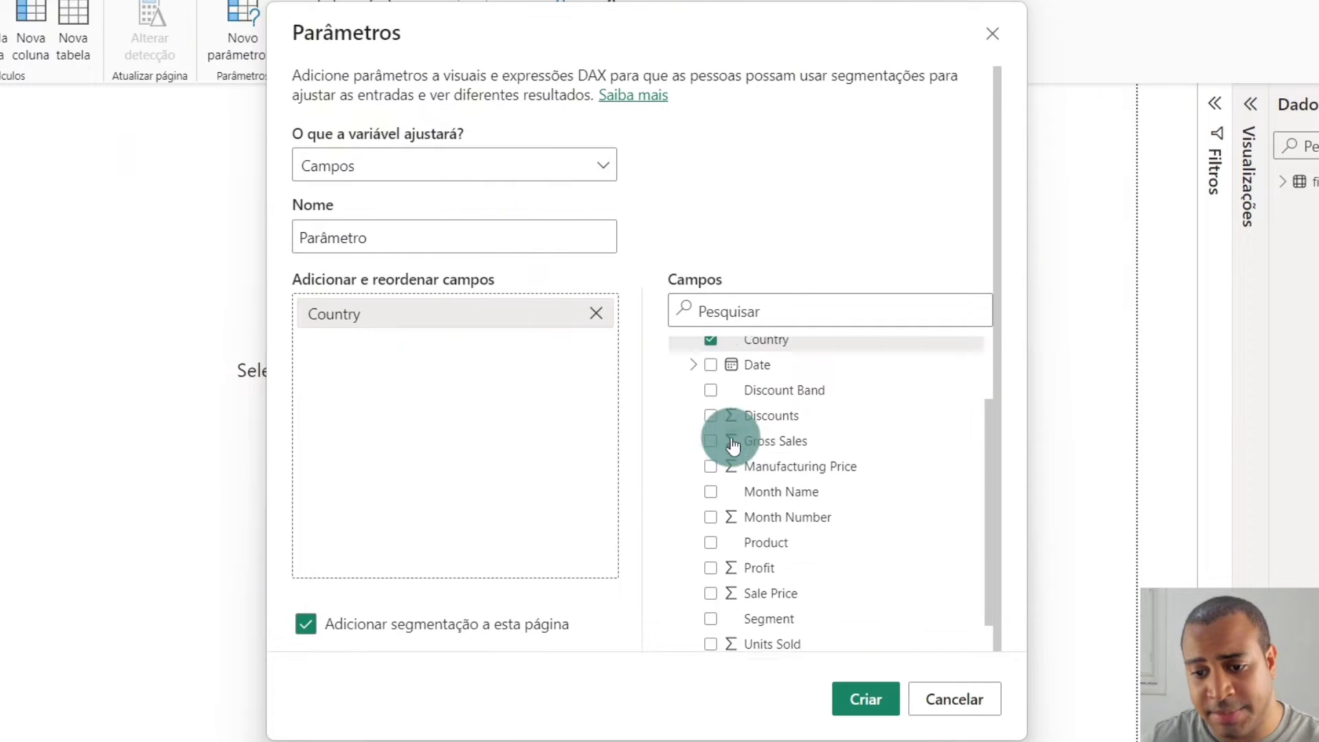
{"action": "left_click", "coordinate": [709, 485]}
{"action": "scroll", "coordinate": [709, 485], "scroll_direction": "down", "scroll_amount": 1}
{"action": "left_click", "coordinate": [712, 514]}
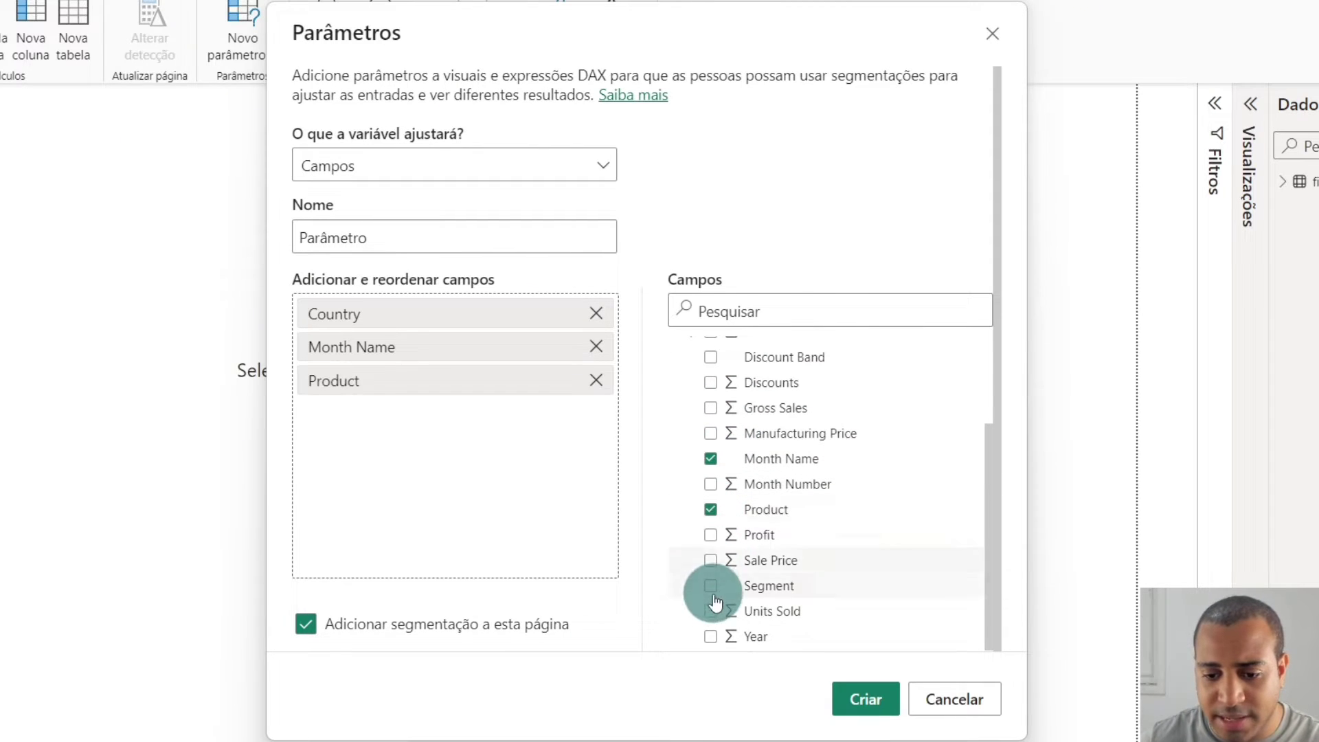
{"action": "left_click", "coordinate": [712, 589]}
{"action": "left_click", "coordinate": [867, 697]}
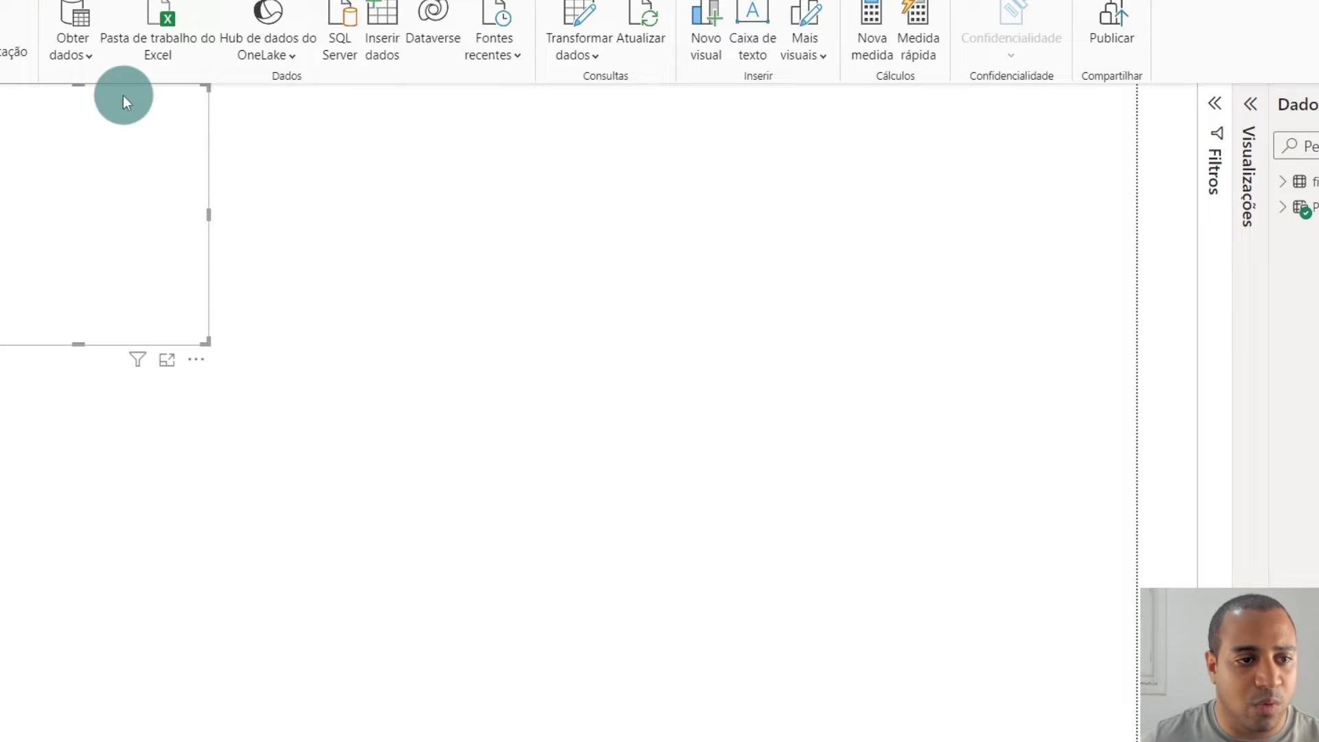
Move the Parâmetro slicer down the page and place a new clustered bar chart beside it.
{"action": "left_click_drag", "start_coordinate": [122, 96], "coordinate": [161, 272]}
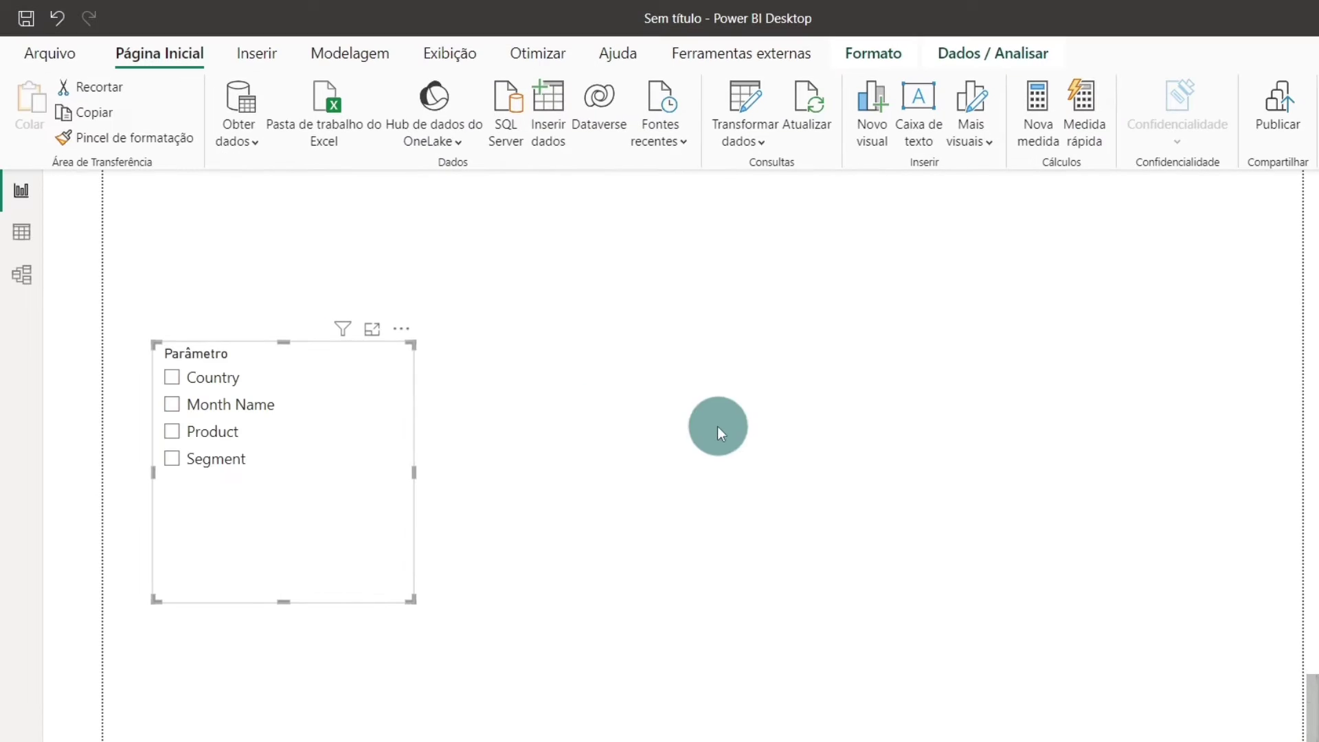
{"action": "left_click", "coordinate": [719, 432]}
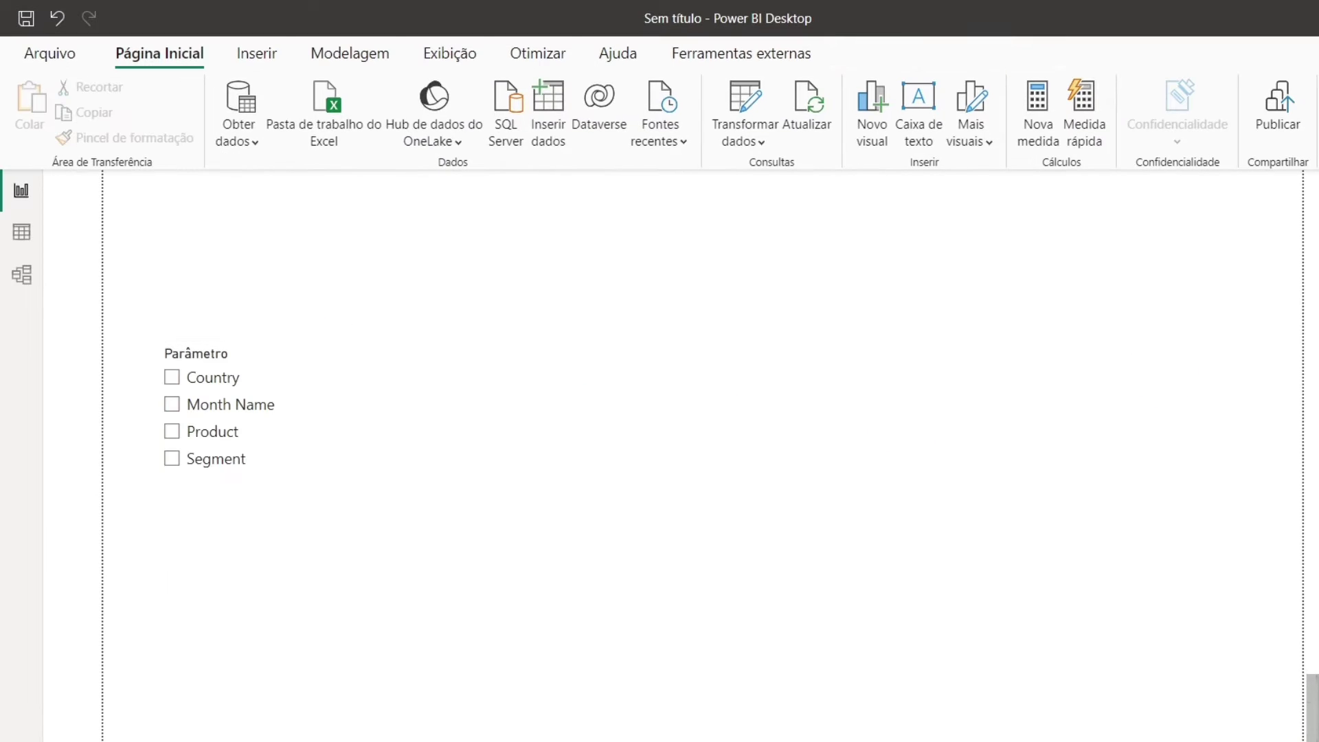
{"action": "left_click", "coordinate": [1313, 299]}
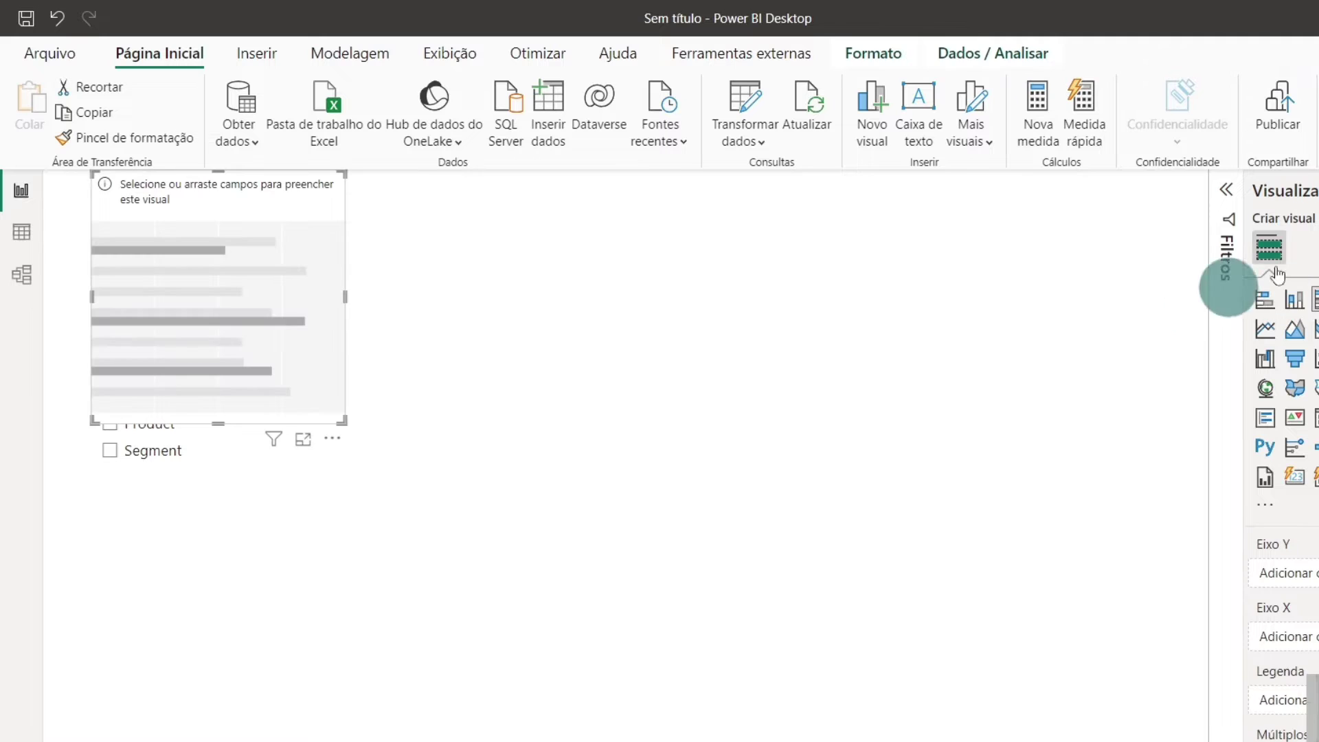
{"action": "left_click_drag", "start_coordinate": [333, 227], "coordinate": [678, 294]}
Plot Sales by Parâmetro in the bar chart, and resize and position the chart next to the slicer.
{"action": "left_click_drag", "start_coordinate": [1308, 323], "coordinate": [690, 364]}
{"action": "left_click_drag", "start_coordinate": [748, 520], "coordinate": [1147, 670]}
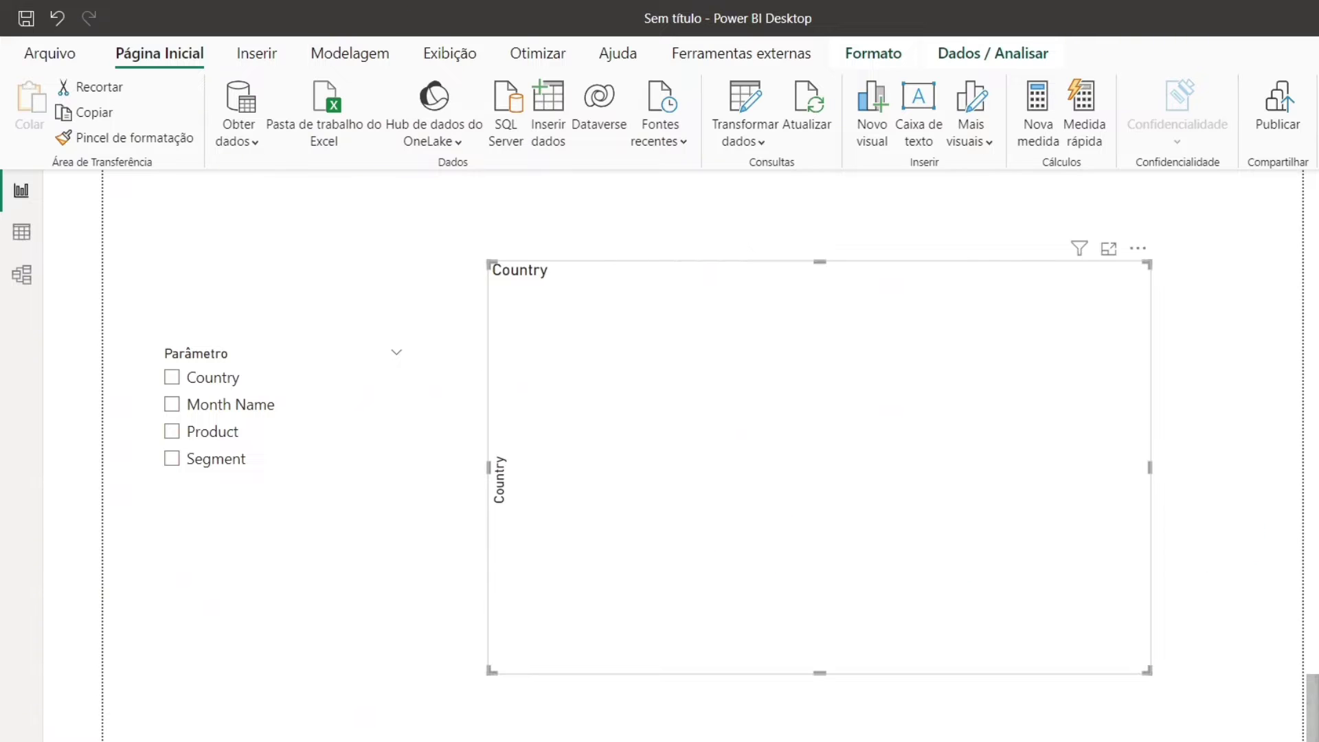
{"action": "left_click_drag", "start_coordinate": [1308, 385], "coordinate": [687, 456]}
{"action": "left_click_drag", "start_coordinate": [789, 274], "coordinate": [665, 263]}
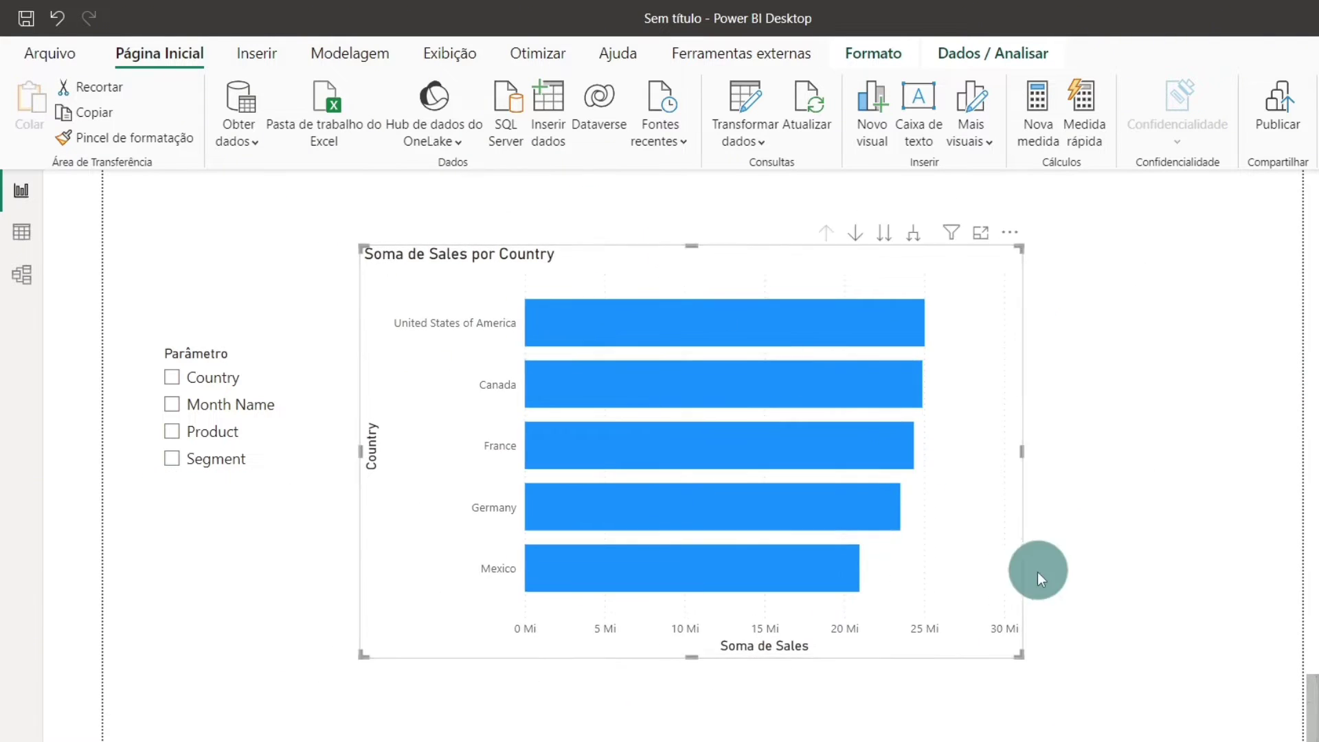
{"action": "left_click_drag", "start_coordinate": [1019, 645], "coordinate": [893, 589]}
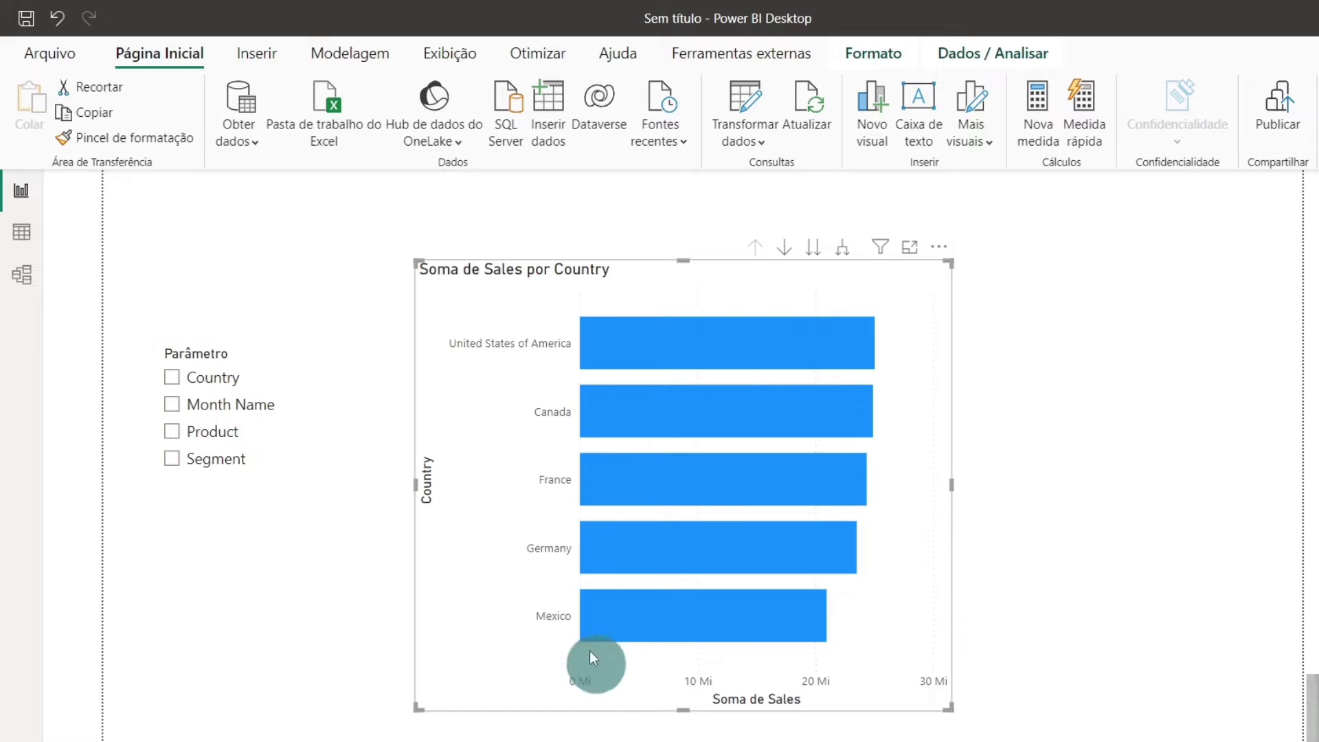
Test the slicer by switching the chart to Month Name, Product and Segment in turn.
{"action": "left_click", "coordinate": [230, 411]}
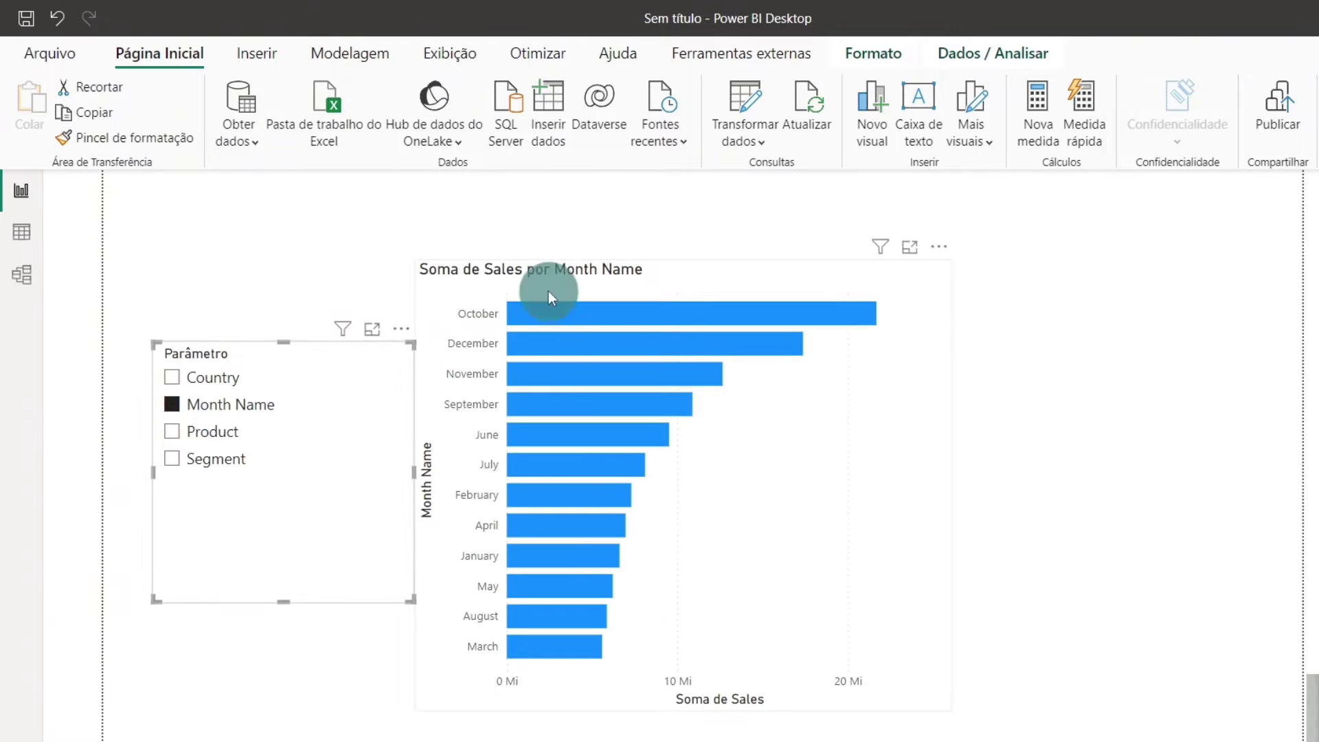
{"action": "left_click", "coordinate": [216, 434]}
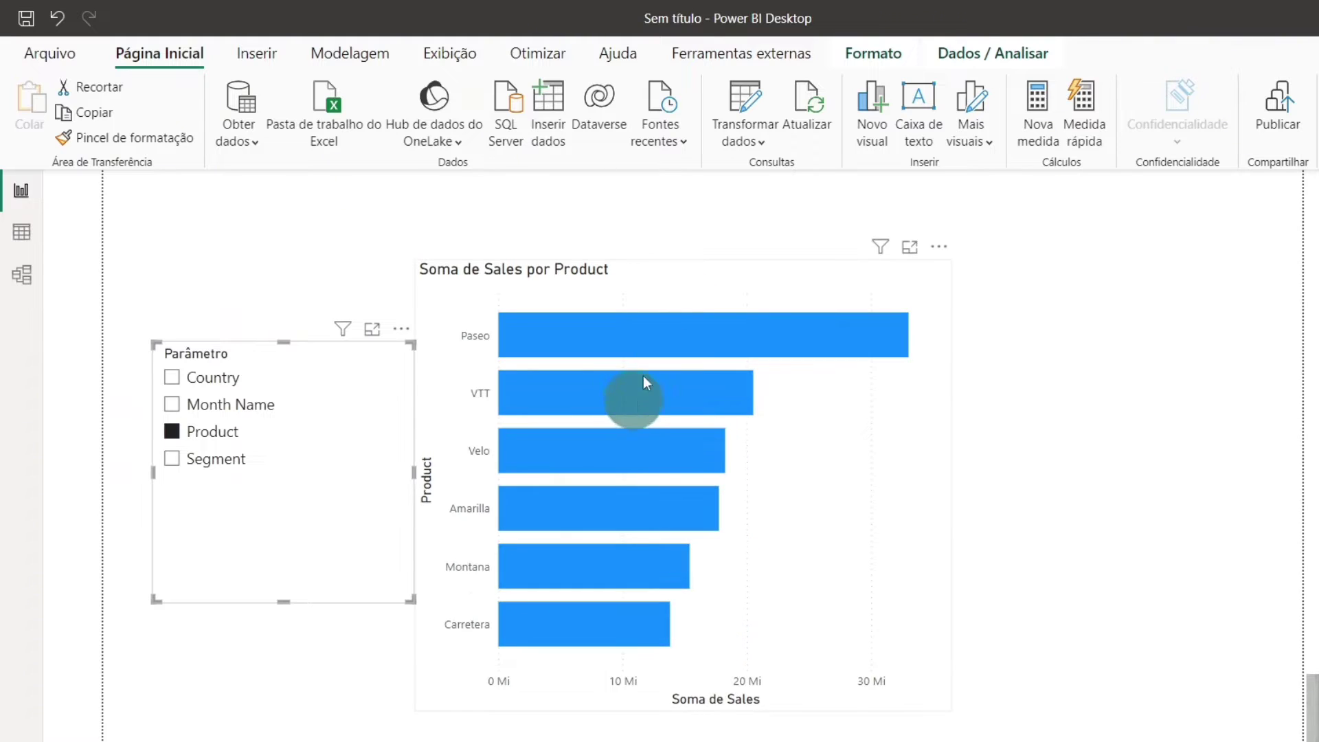
{"action": "left_click", "coordinate": [231, 461]}
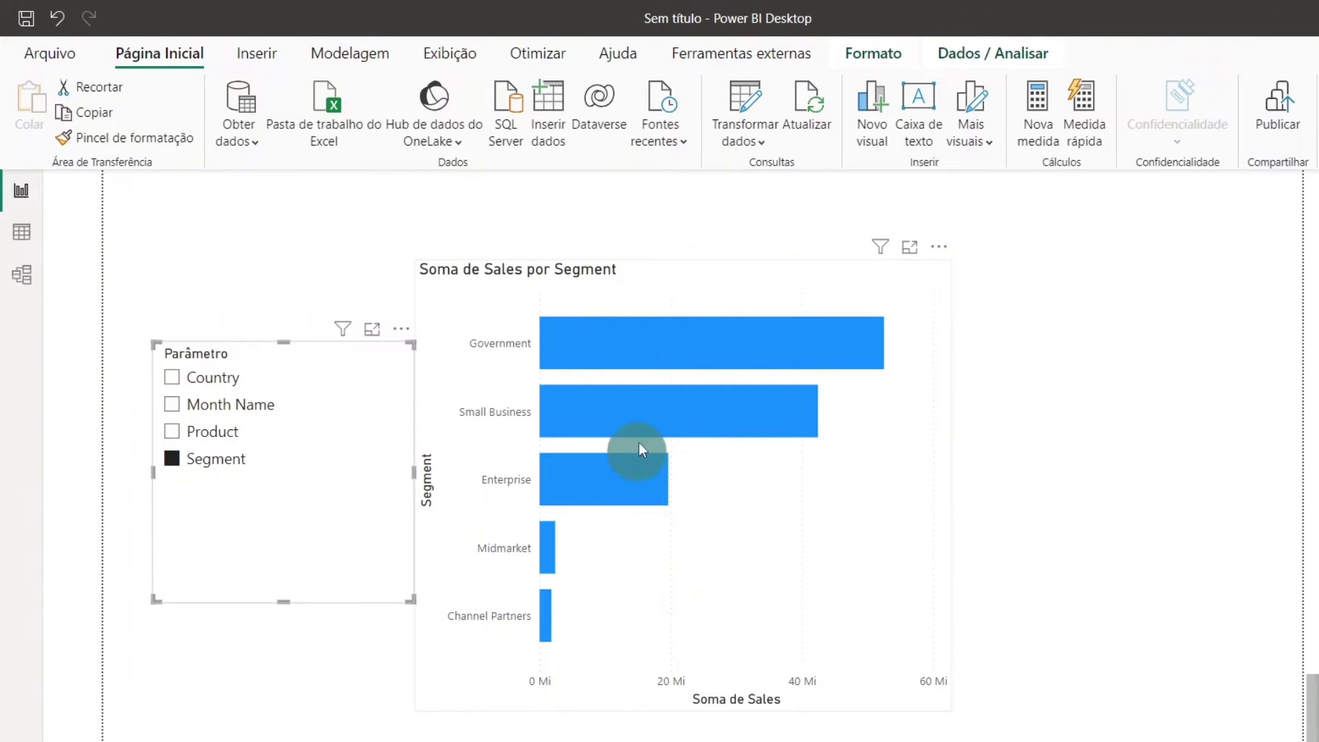
Sort the Segment bar chart by Soma de Sales in ascending order.
{"action": "left_click", "coordinate": [937, 255]}
{"action": "left_click", "coordinate": [1006, 374]}
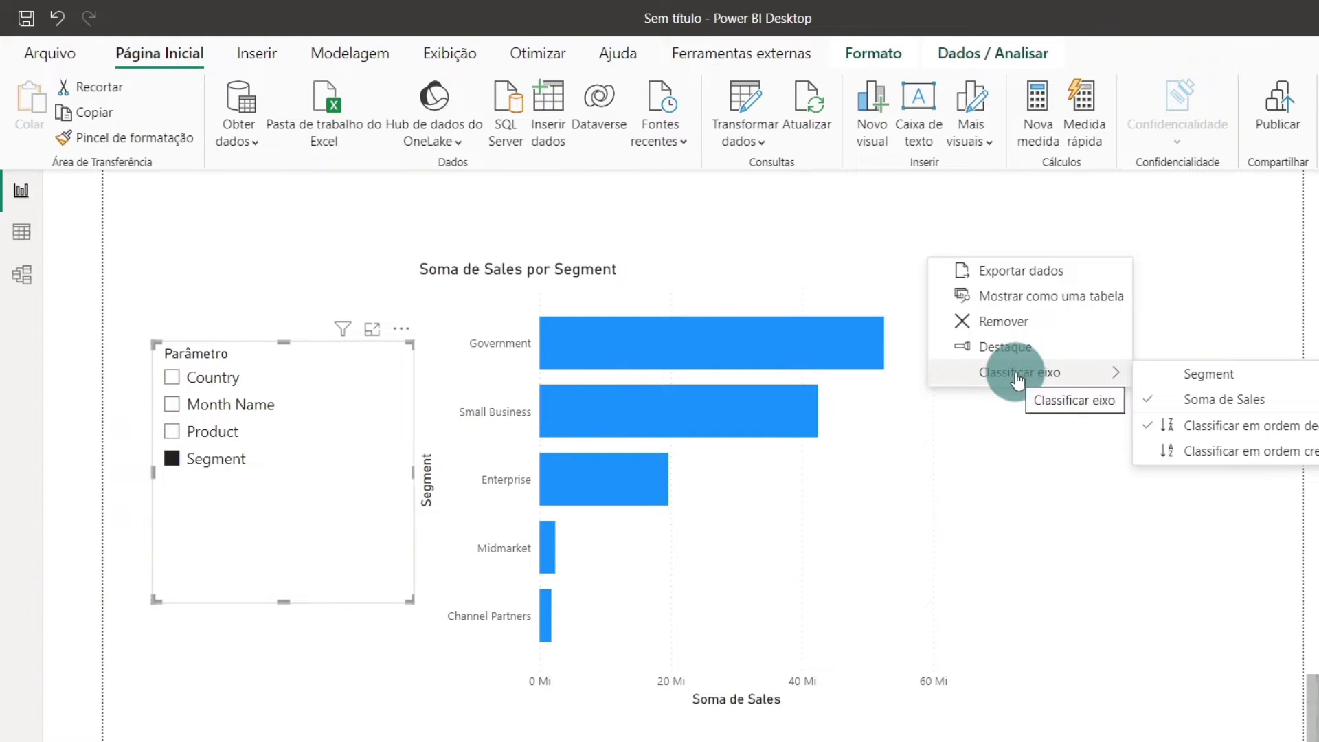
{"action": "left_click", "coordinate": [1251, 459]}
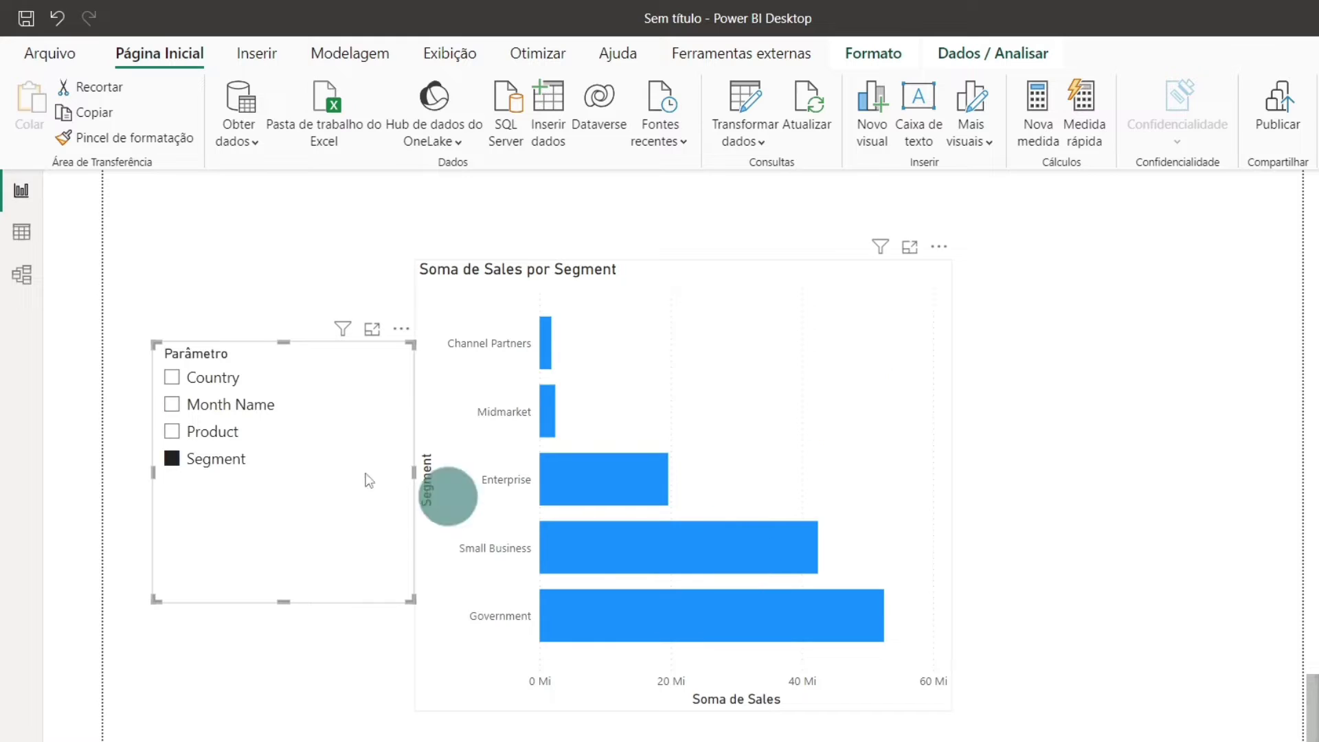
Switch the slicer through Product, Month Name and Country, ending on Month Name, to check the chart's sort order.
{"action": "left_click", "coordinate": [241, 427]}
{"action": "left_click", "coordinate": [238, 404]}
{"action": "left_click", "coordinate": [221, 379]}
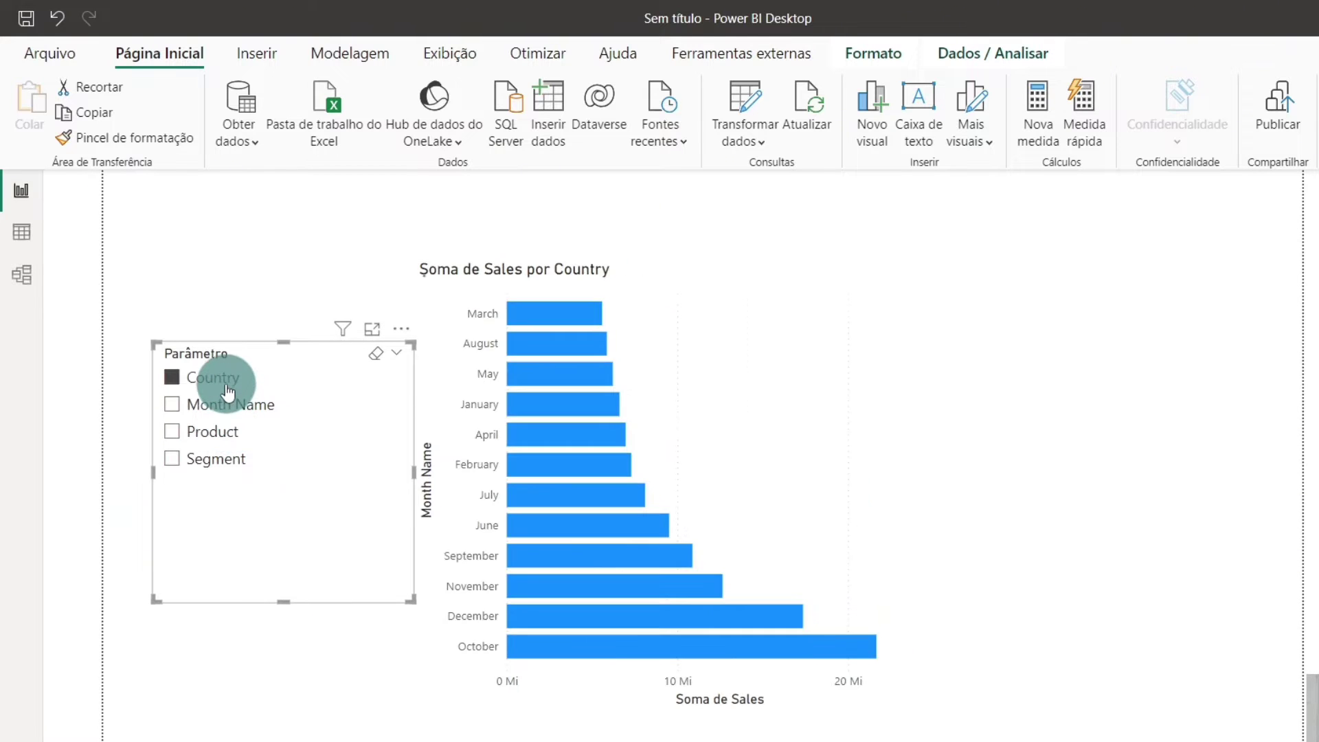
{"action": "left_click", "coordinate": [210, 407]}
{"action": "left_click", "coordinate": [206, 436]}
{"action": "left_click", "coordinate": [235, 403]}
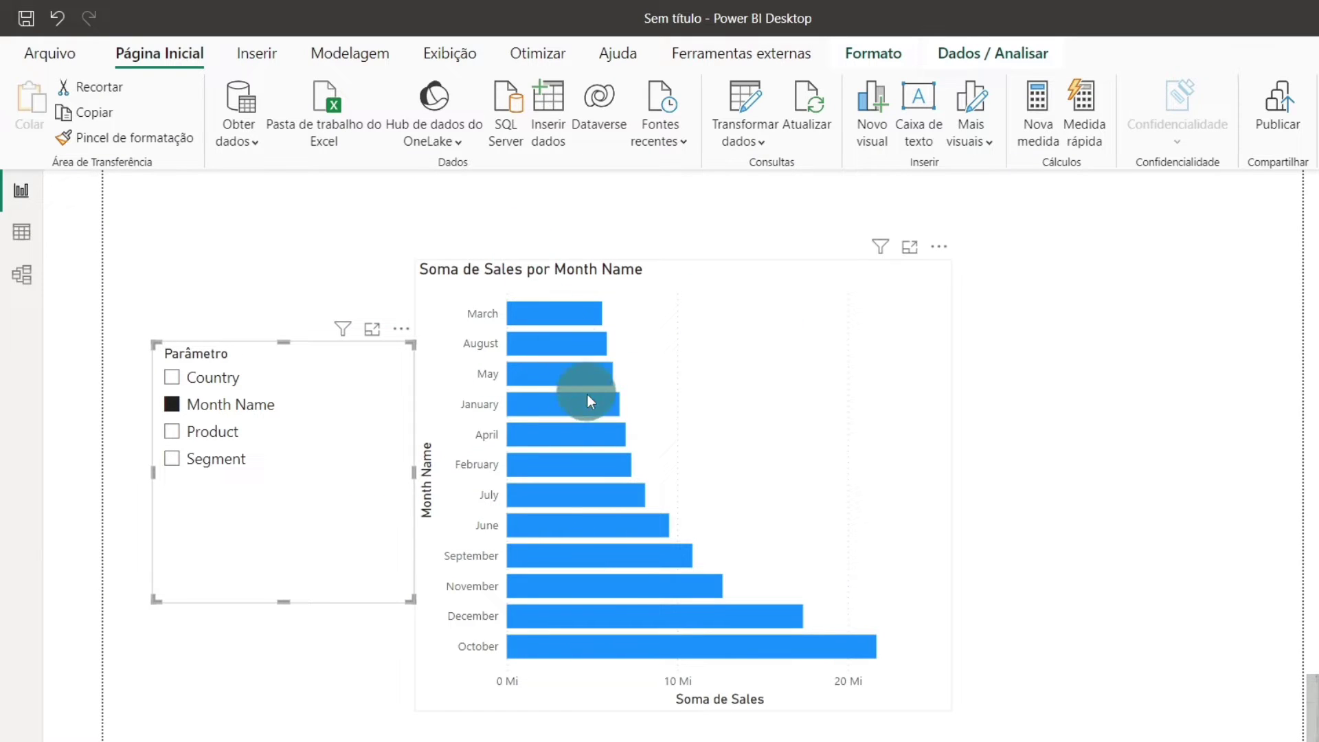
Sort the bar chart's axis by Month Name.
{"action": "left_click", "coordinate": [950, 254]}
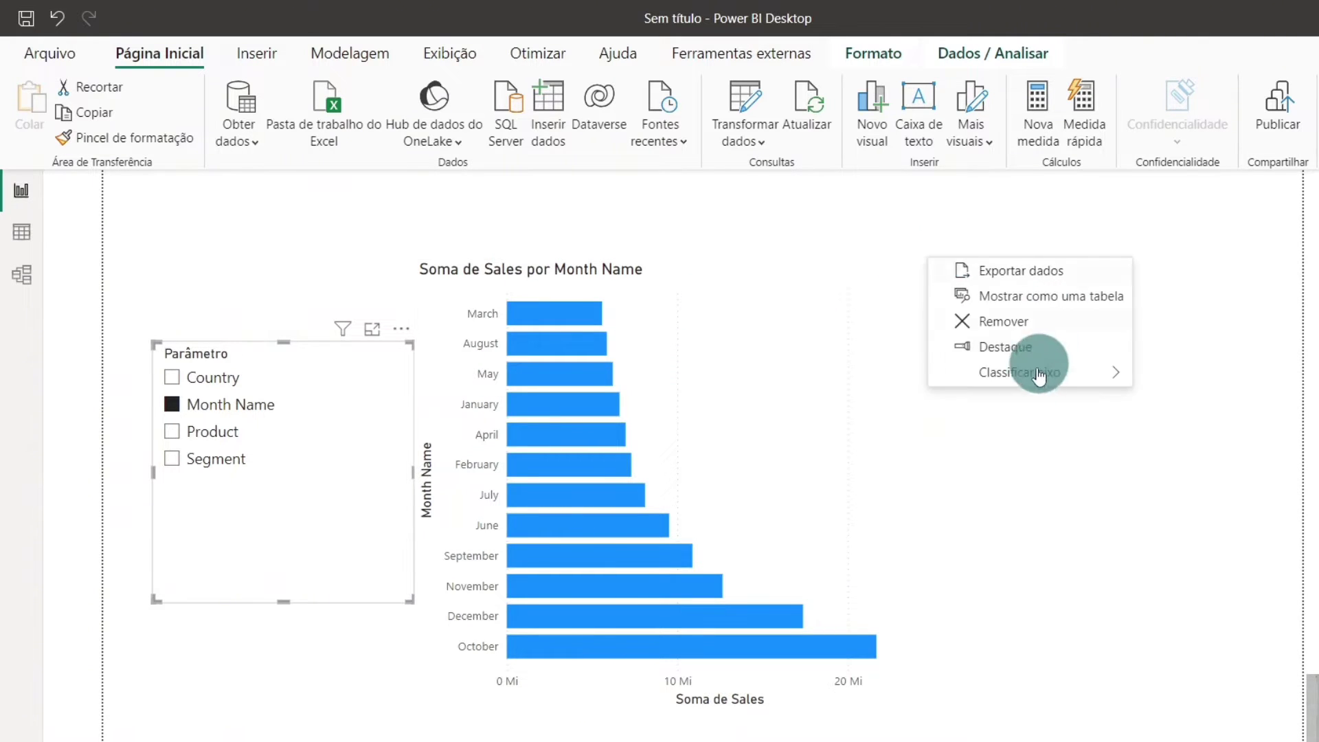
{"action": "mouse_move", "coordinate": [1030, 375]}
{"action": "left_click", "coordinate": [1219, 374]}
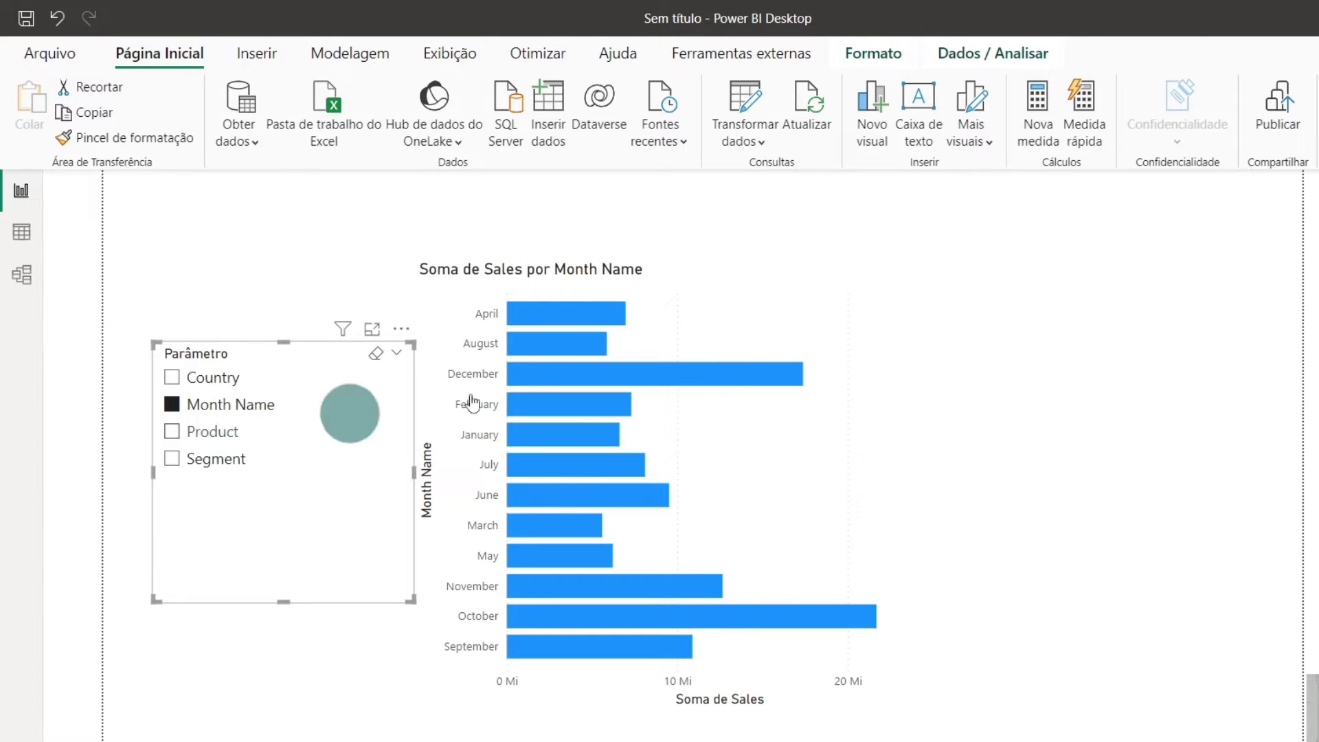
Alternate the slicer between Product, Segment and Month Name, ending on Month Name, to examine the order of the months.
{"action": "left_click", "coordinate": [202, 431]}
{"action": "left_click", "coordinate": [241, 411]}
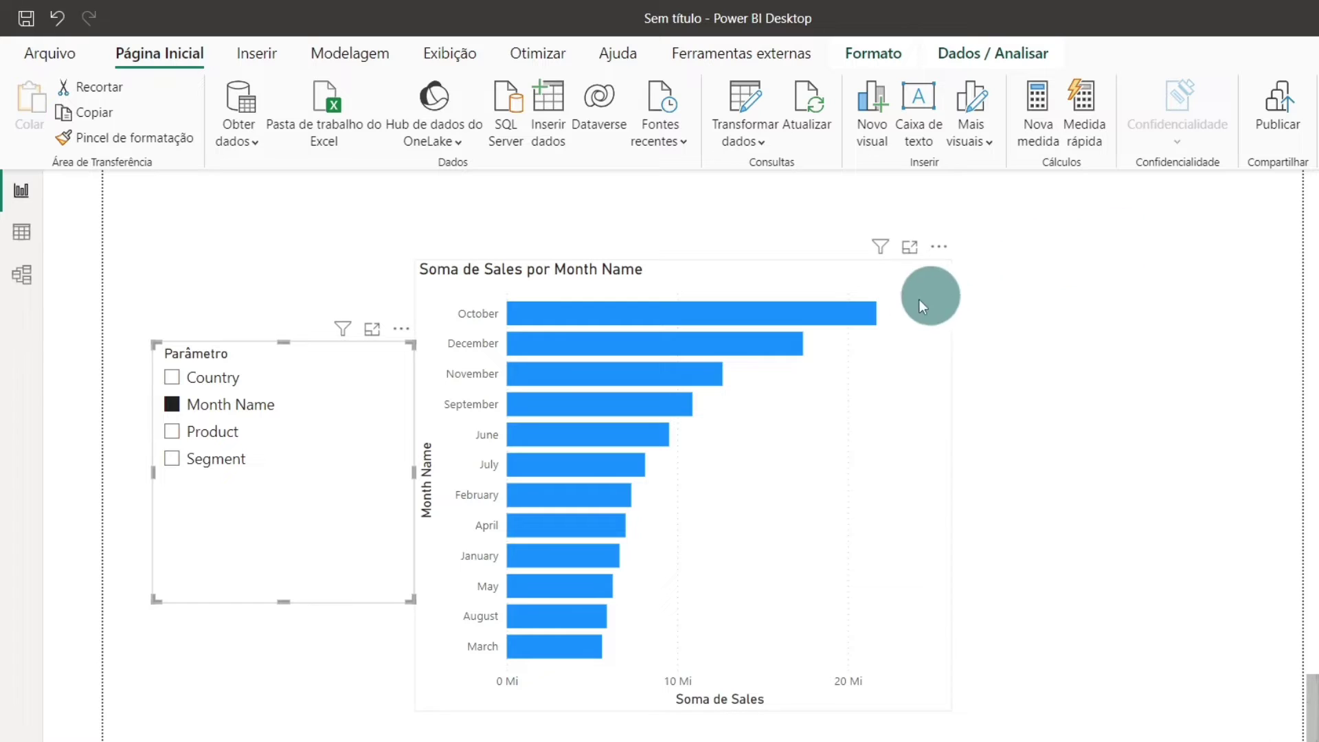
{"action": "left_click", "coordinate": [220, 432]}
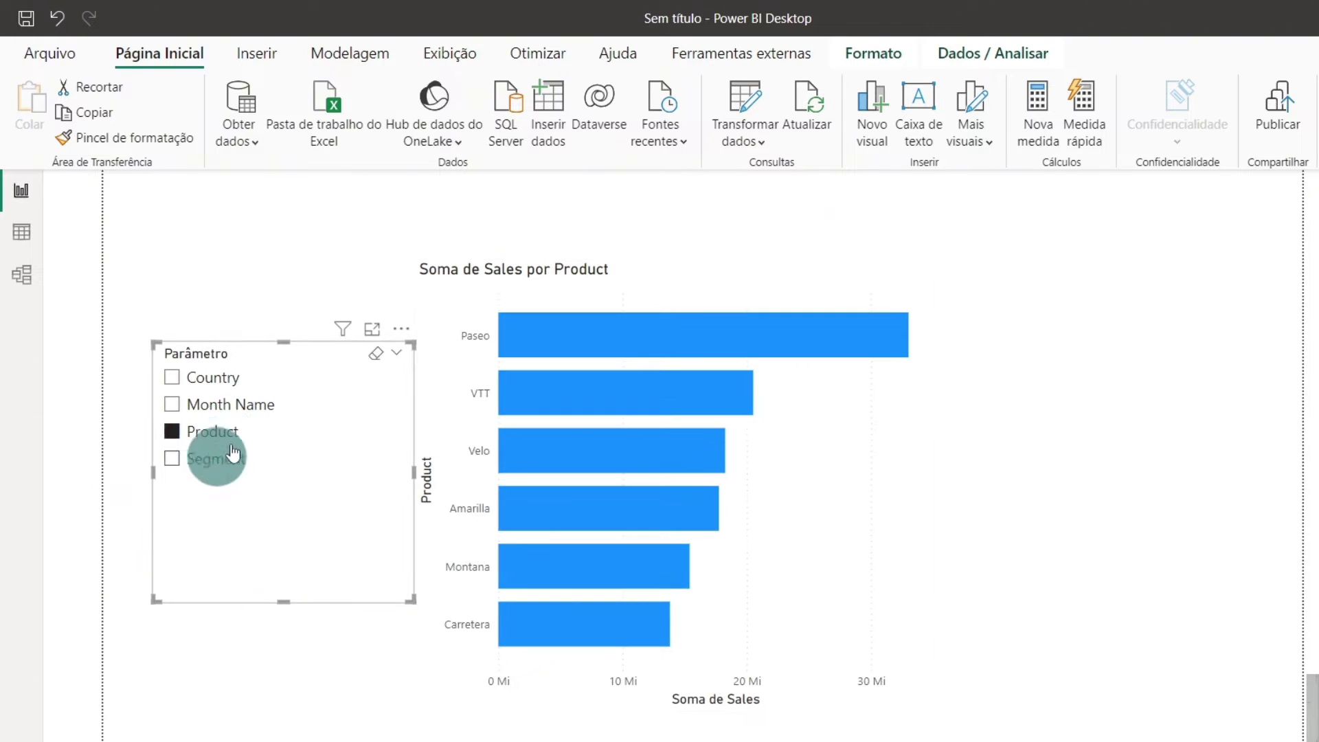
{"action": "left_click", "coordinate": [232, 458]}
{"action": "left_click", "coordinate": [239, 432]}
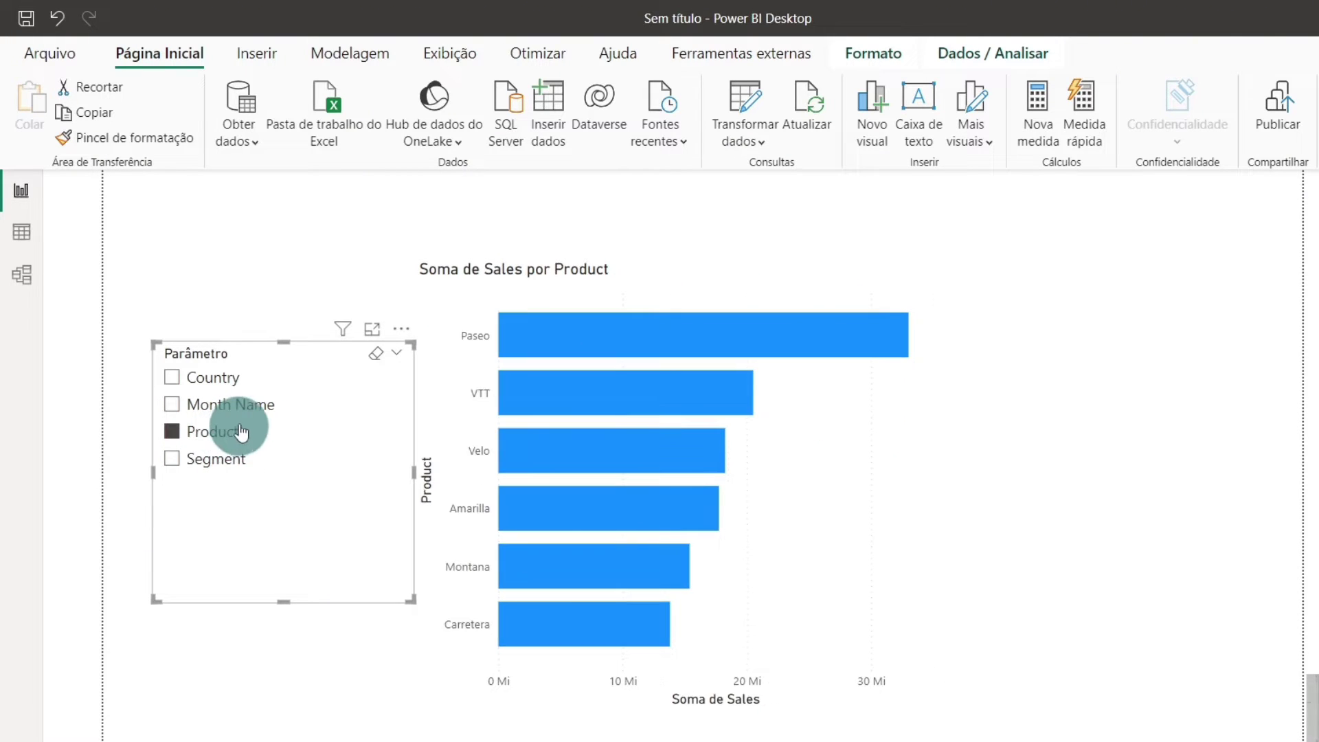
{"action": "left_click", "coordinate": [244, 412]}
{"action": "left_click", "coordinate": [202, 432]}
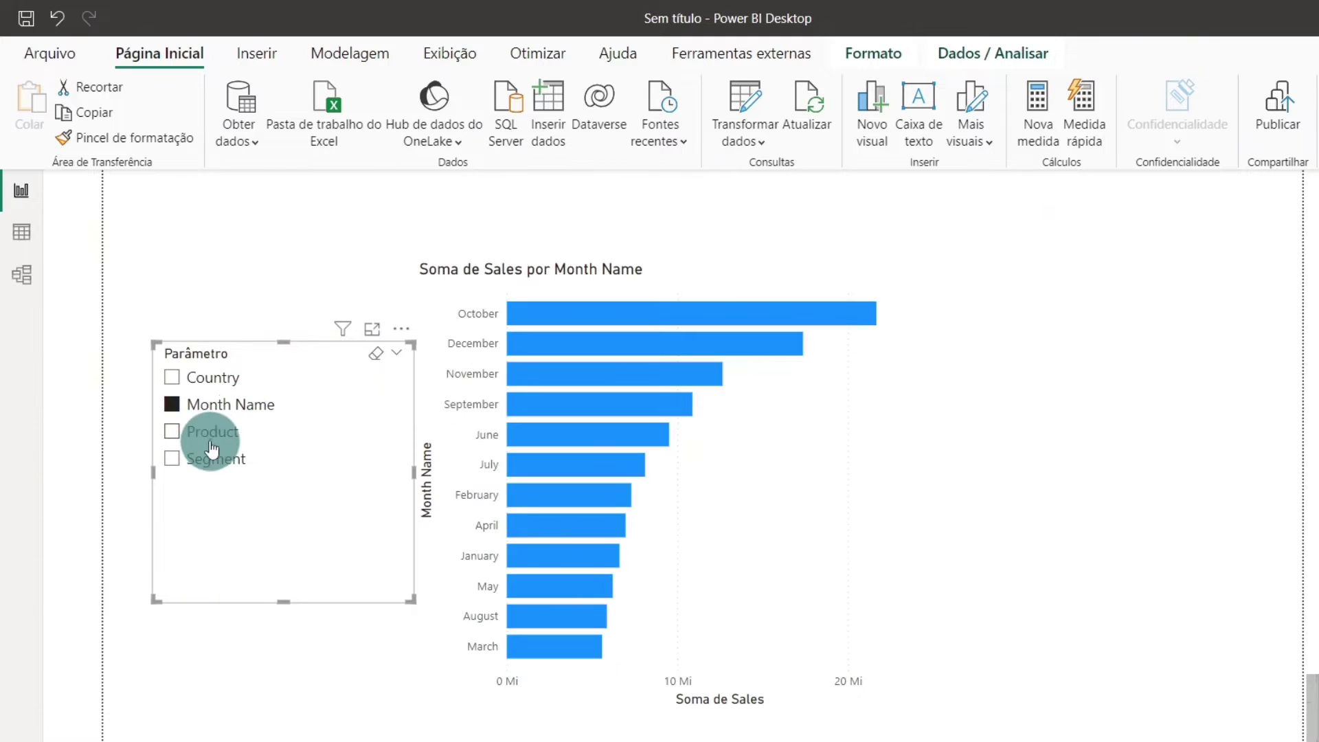
{"action": "left_click", "coordinate": [227, 411]}
{"action": "left_click", "coordinate": [636, 616]}
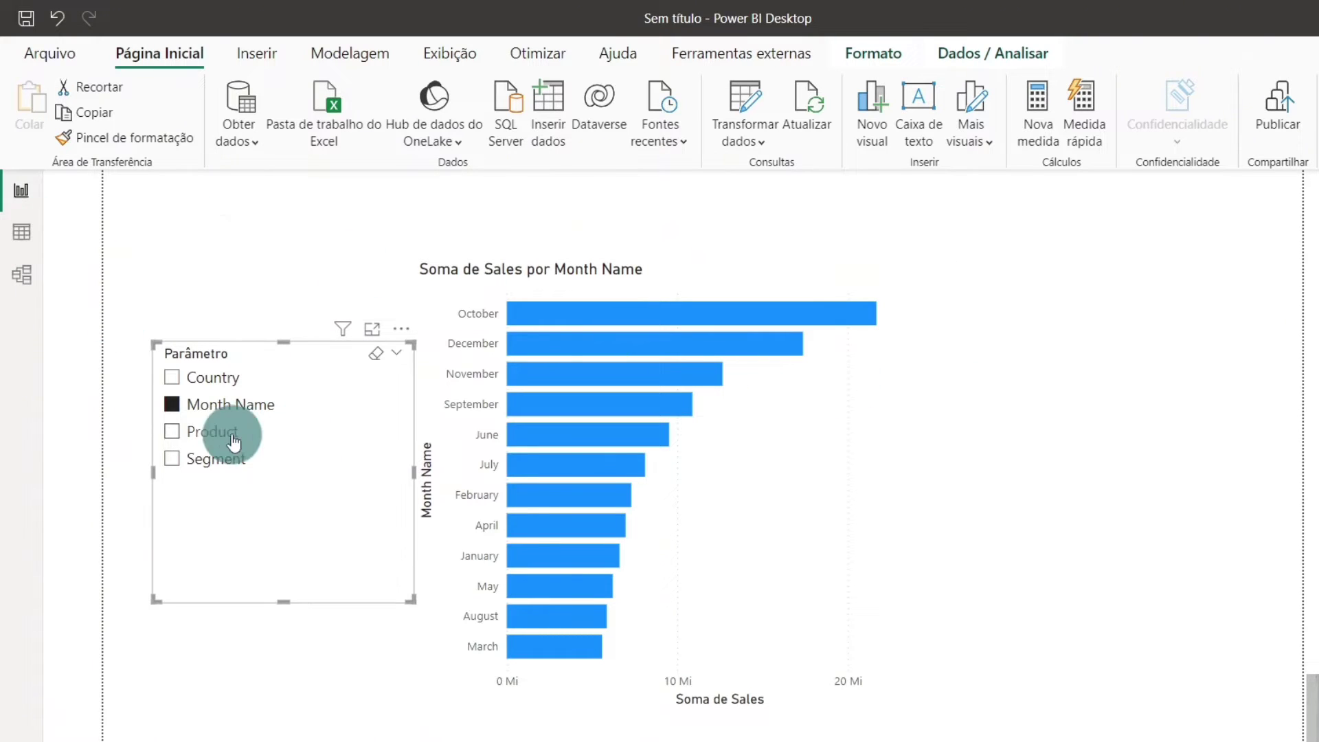
{"action": "left_click", "coordinate": [631, 276]}
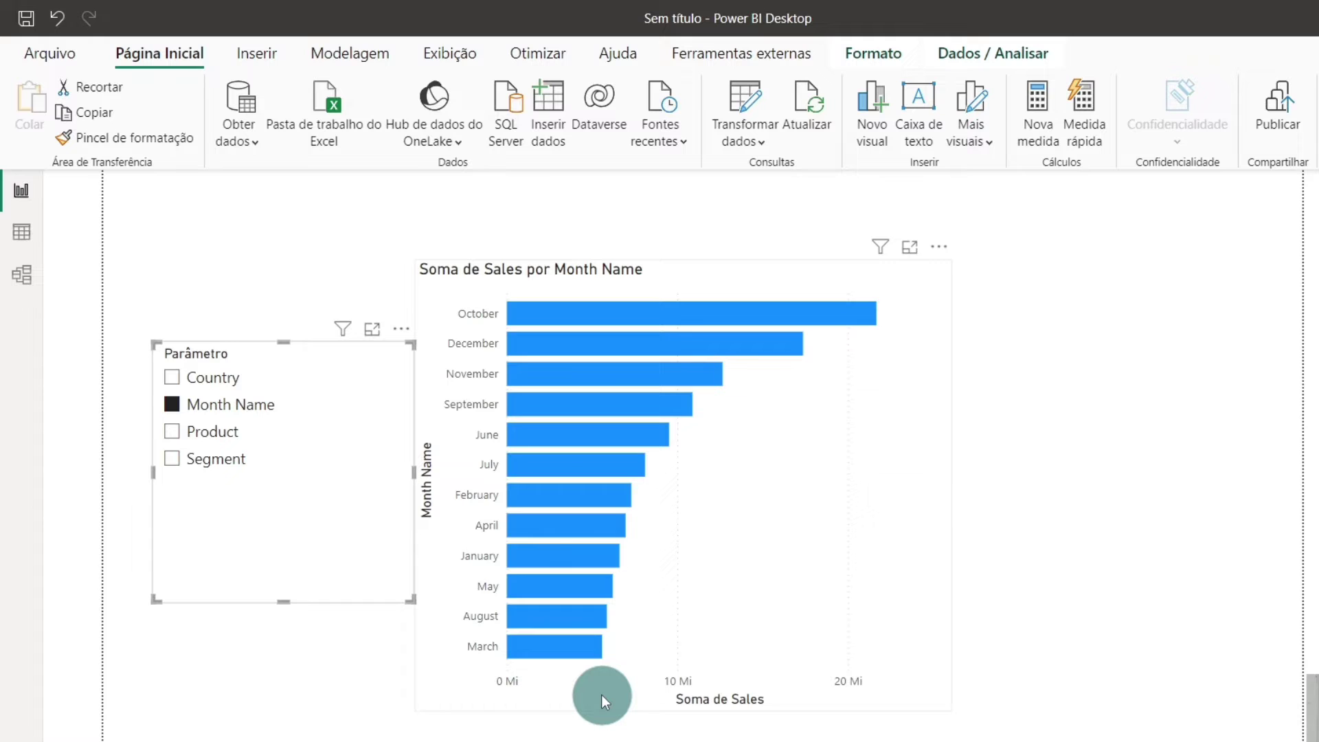
Examine the Parâmetro table and the Month Number and Month Name columns of financials, leaving Month Name selected.
{"action": "left_click", "coordinate": [24, 235]}
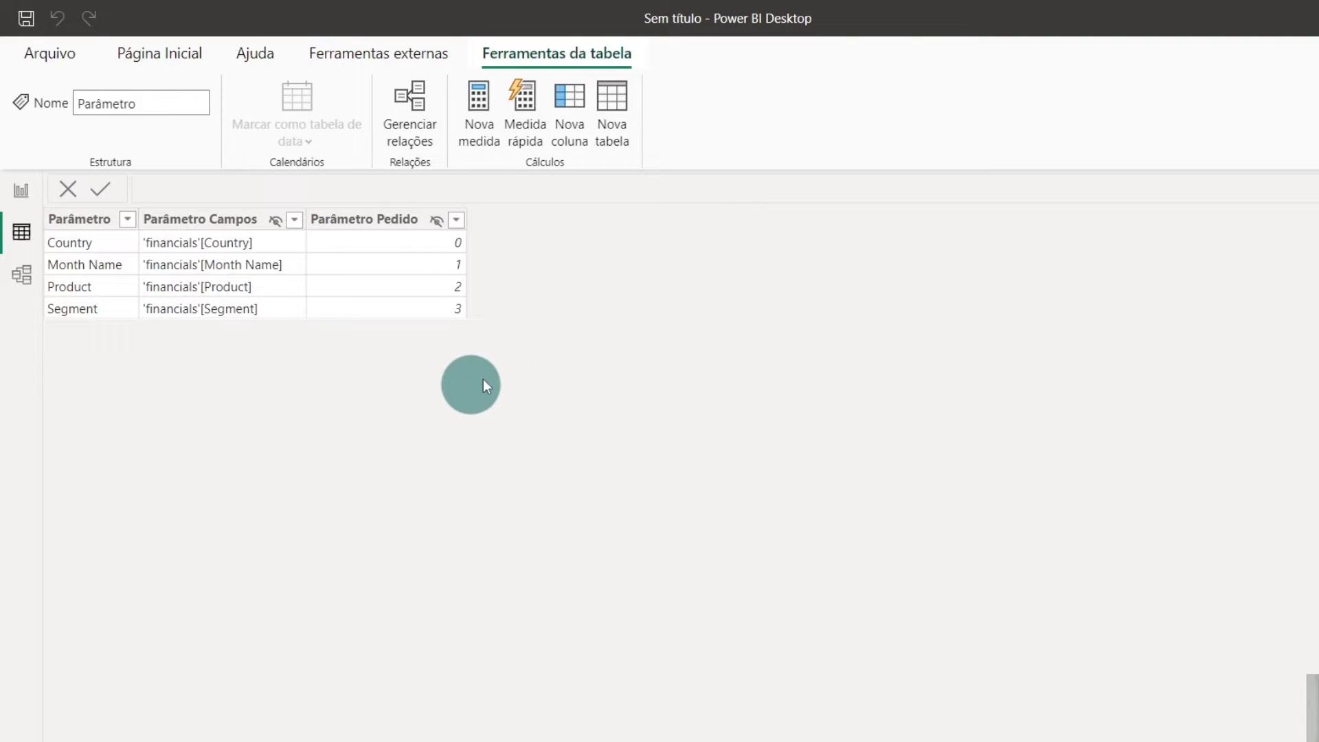
{"action": "left_click", "coordinate": [1318, 264]}
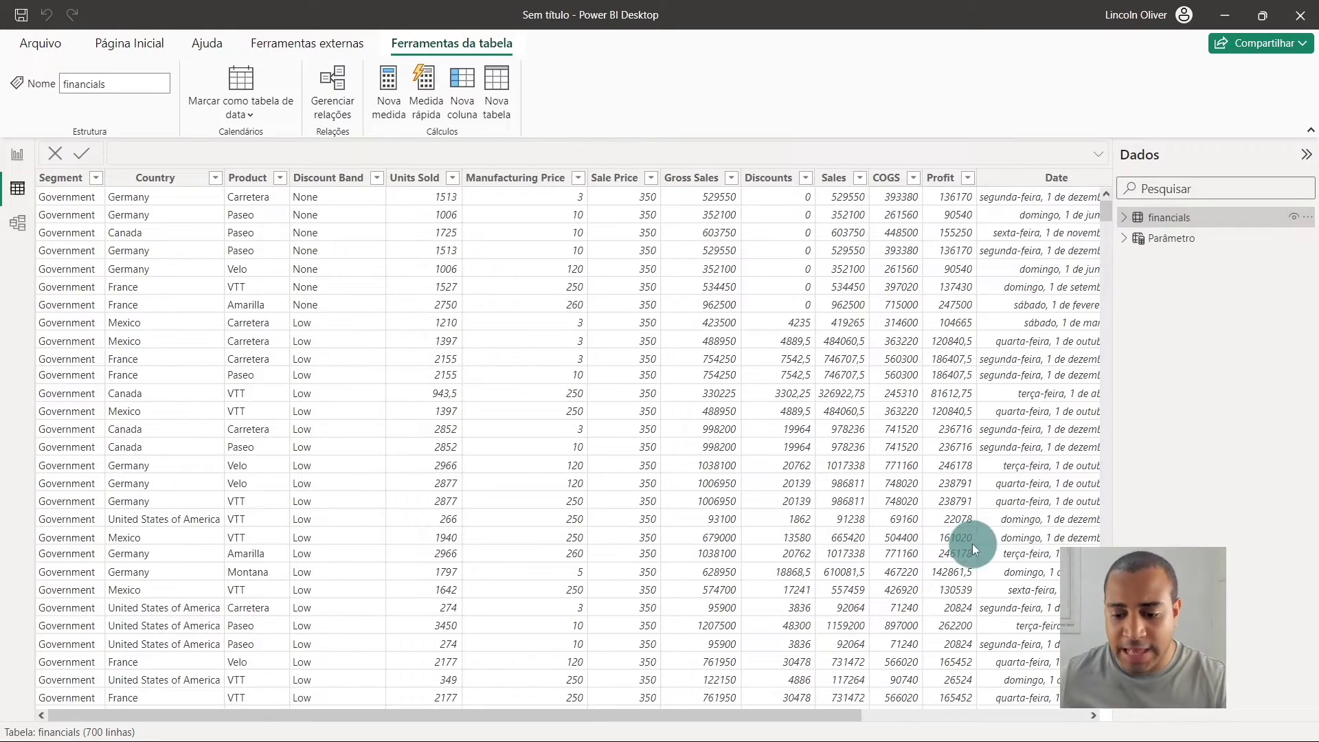
{"action": "left_click", "coordinate": [877, 711]}
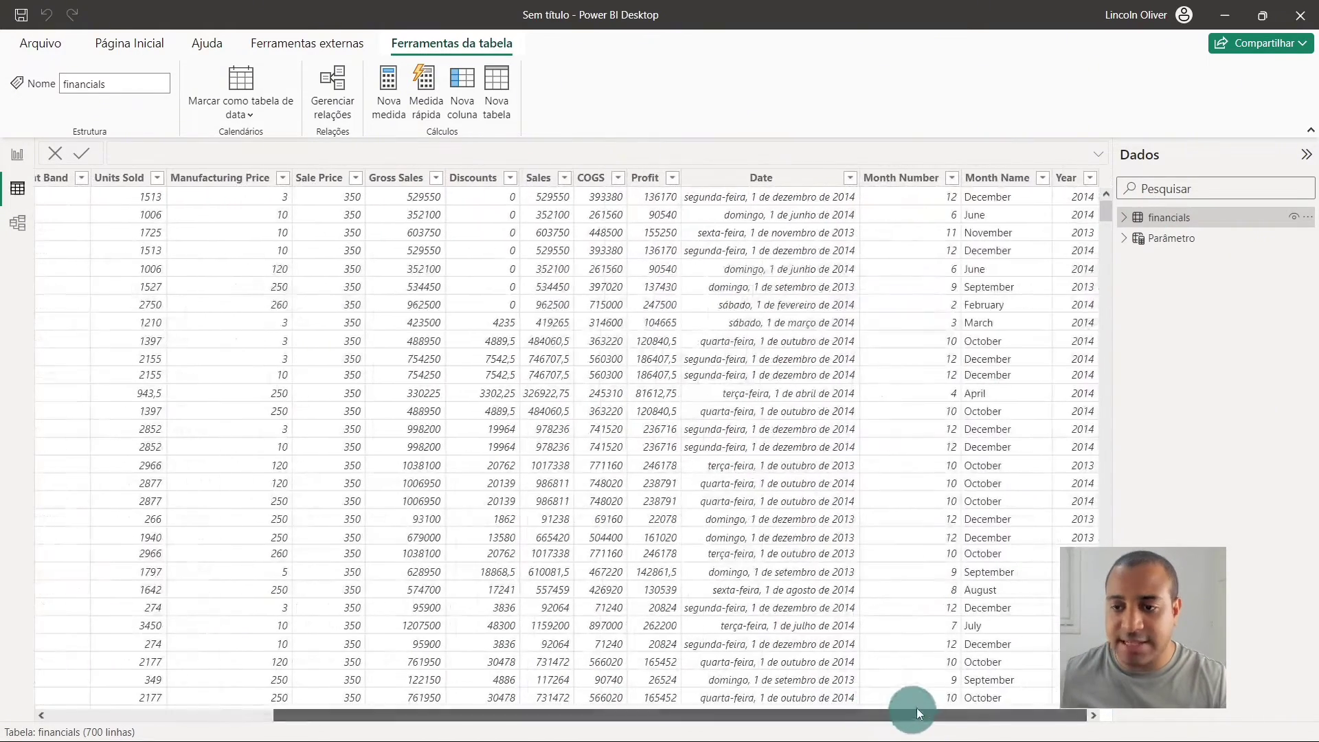
{"action": "left_click", "coordinate": [996, 184]}
{"action": "left_click", "coordinate": [912, 177]}
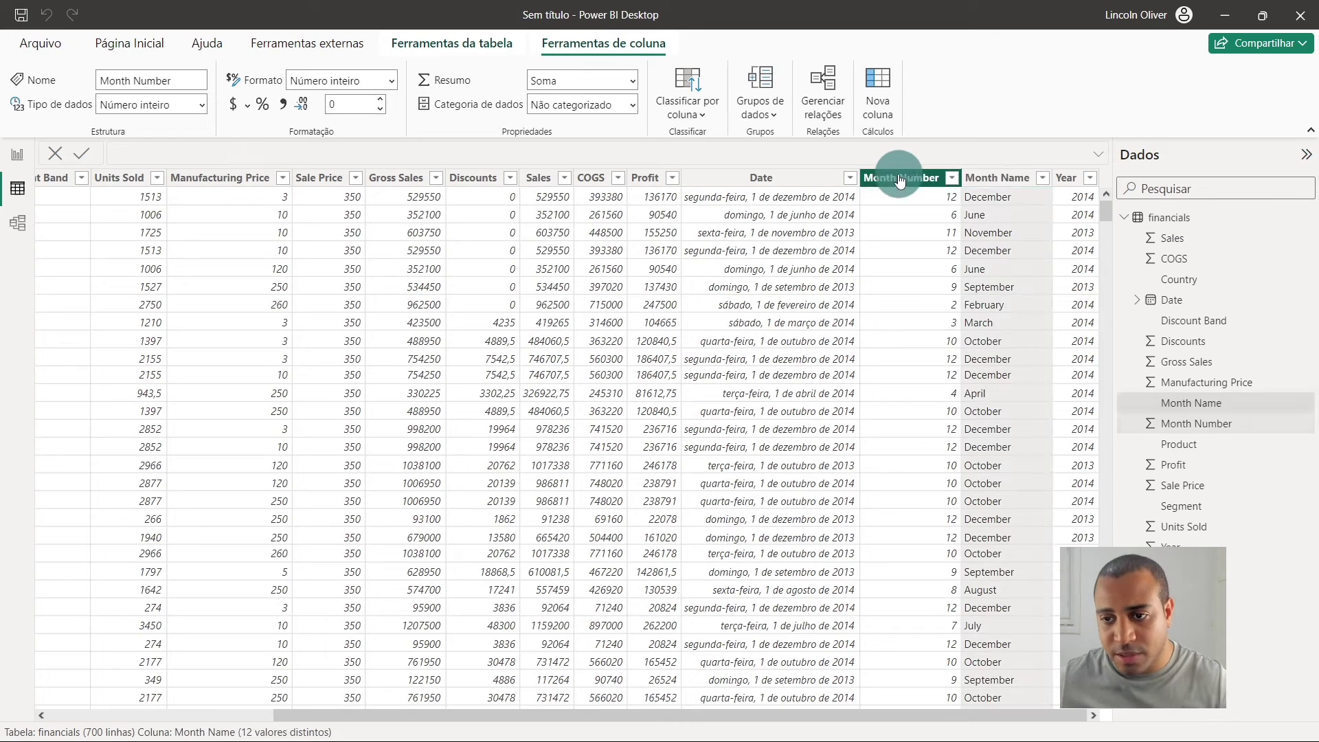
{"action": "left_click", "coordinate": [1017, 182]}
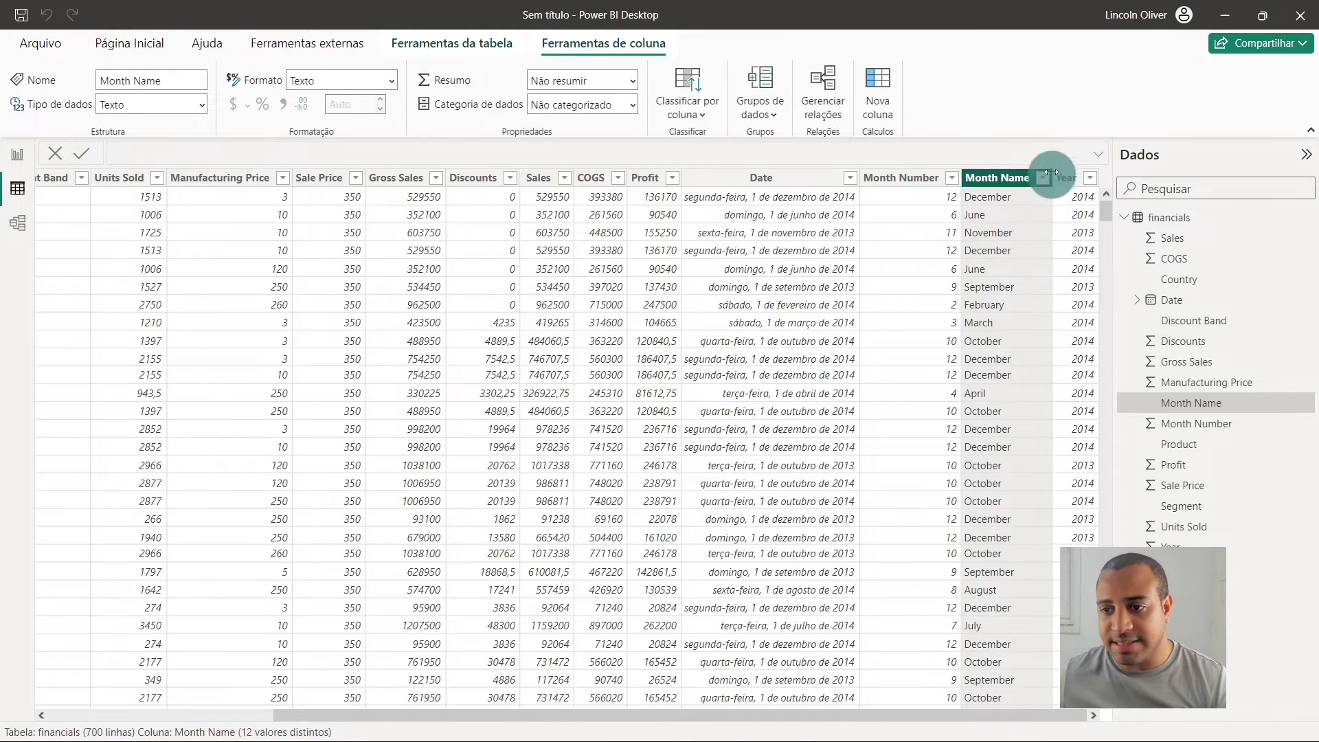
Sort the financials table by Month Number in ascending order and check that each number matches its month name.
{"action": "left_click", "coordinate": [919, 181]}
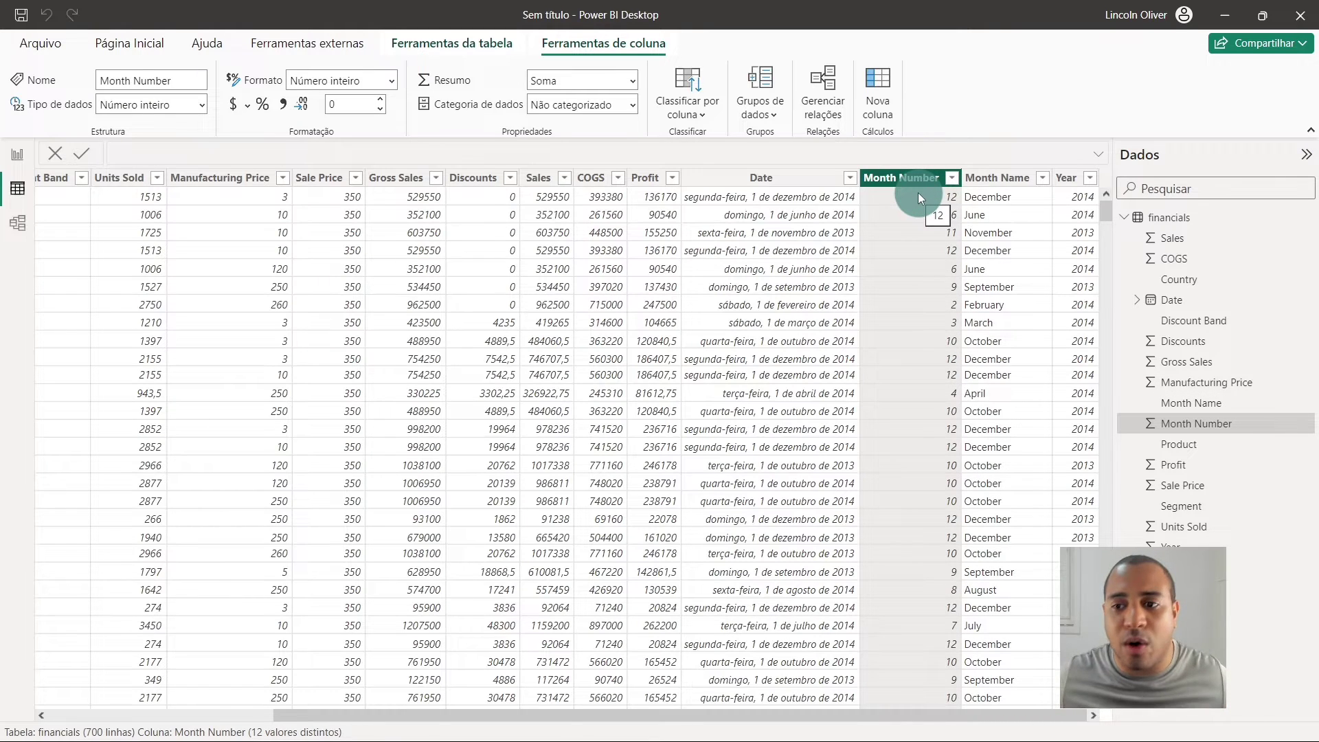
{"action": "left_click", "coordinate": [952, 177]}
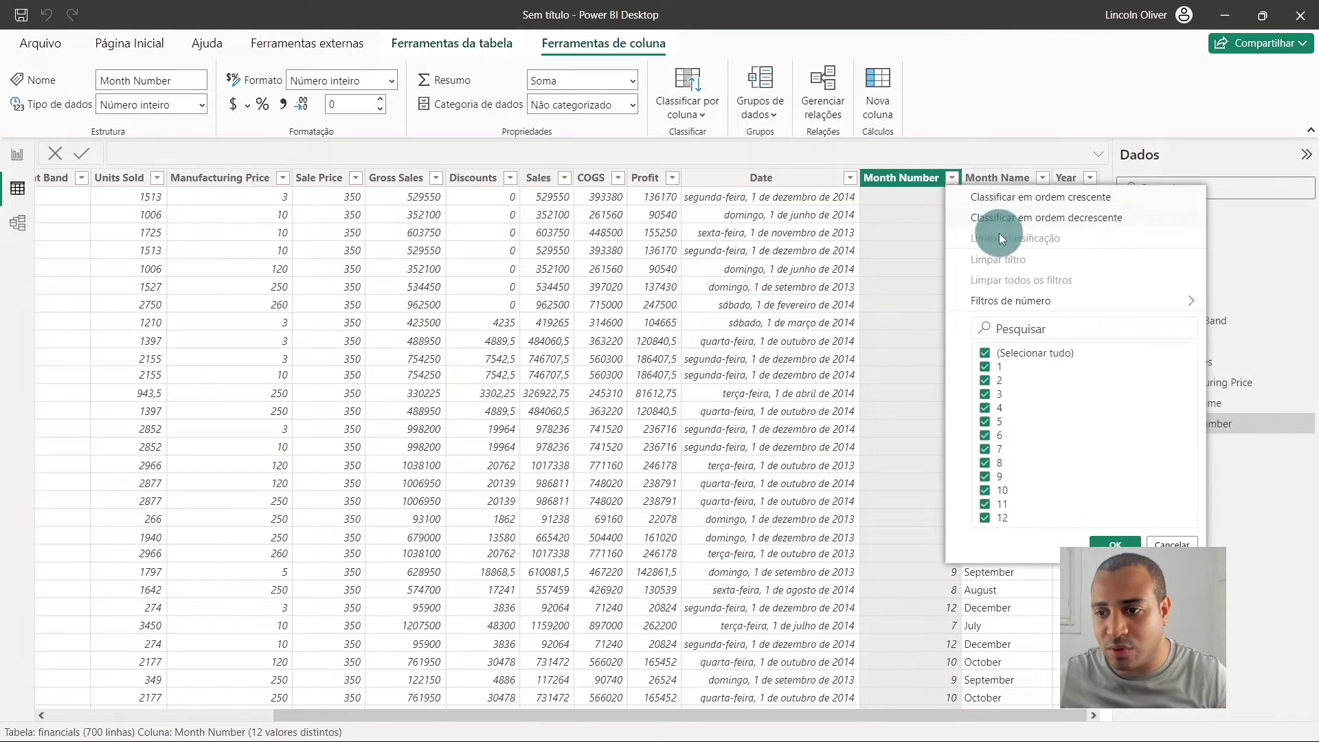
{"action": "left_click", "coordinate": [1021, 200]}
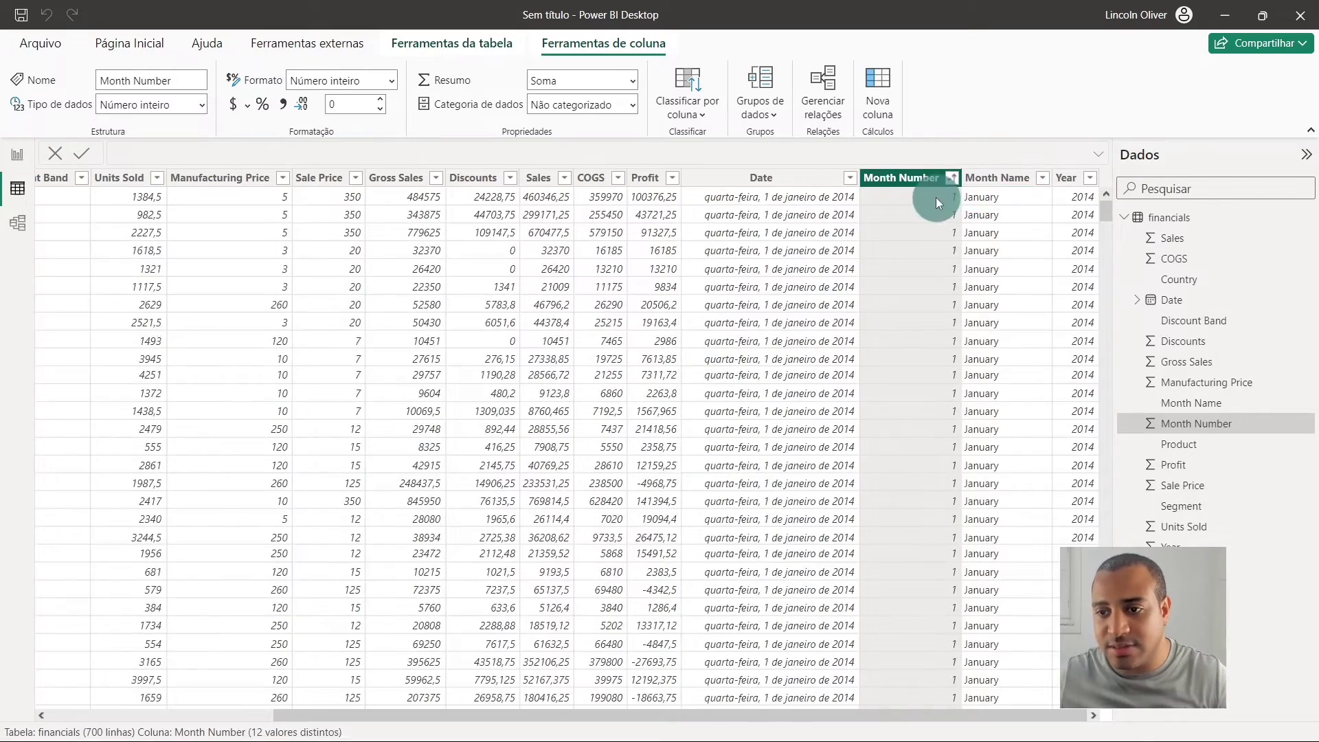
{"action": "scroll", "coordinate": [986, 381], "scroll_direction": "down", "scroll_amount": 20}
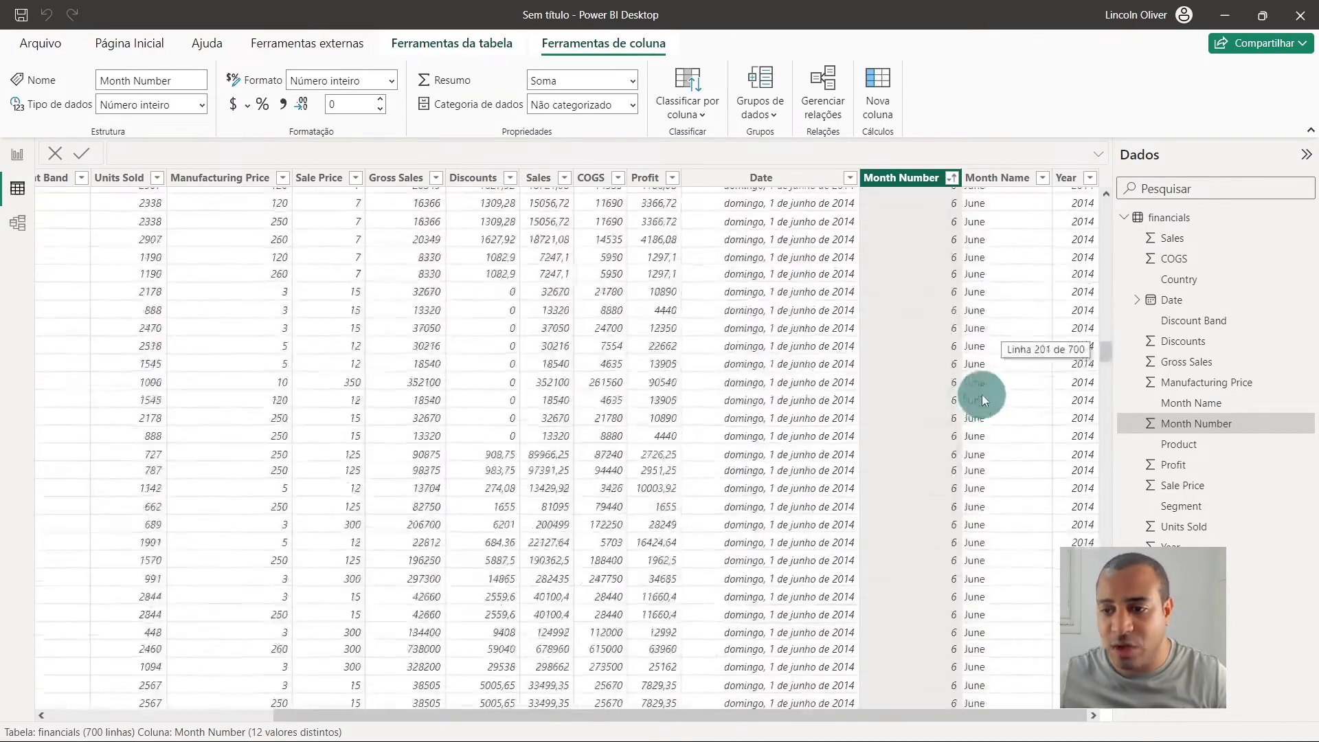
{"action": "scroll", "coordinate": [981, 397], "scroll_direction": "up", "scroll_amount": 20}
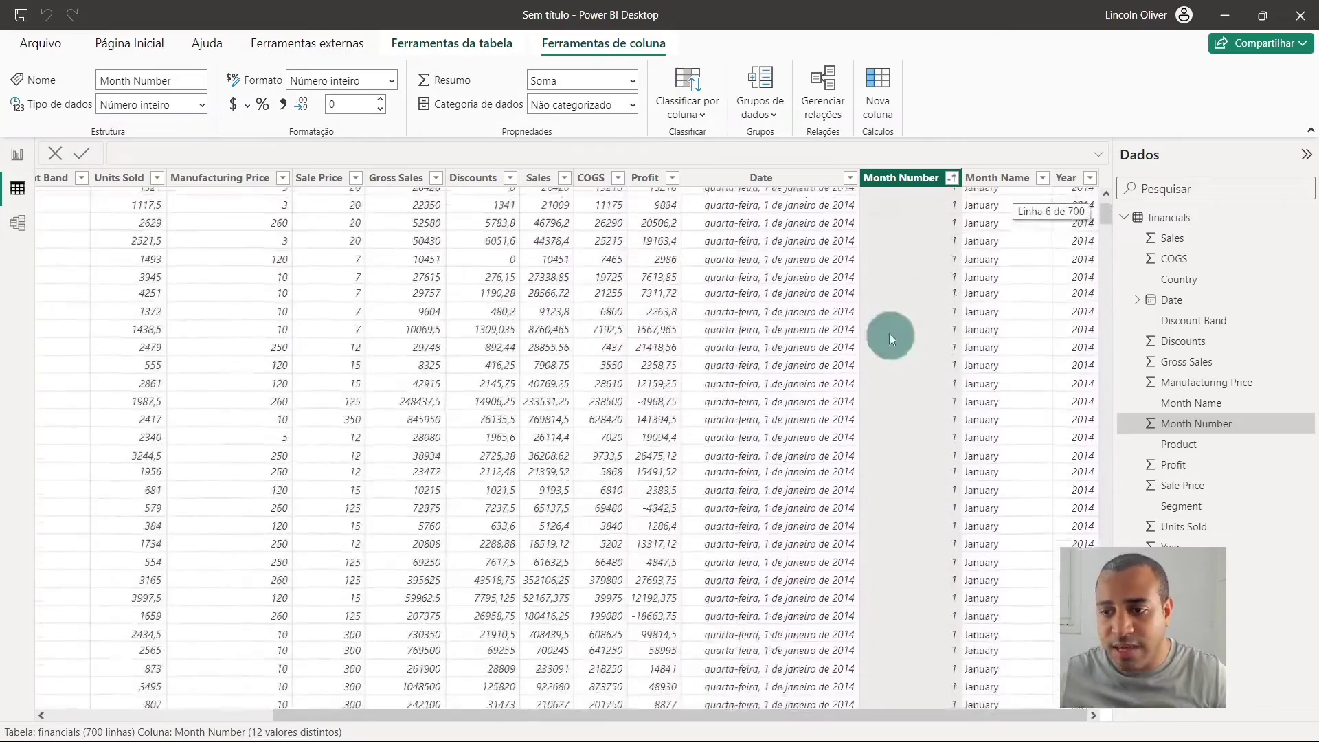
{"action": "scroll", "coordinate": [992, 518], "scroll_direction": "down", "scroll_amount": 20}
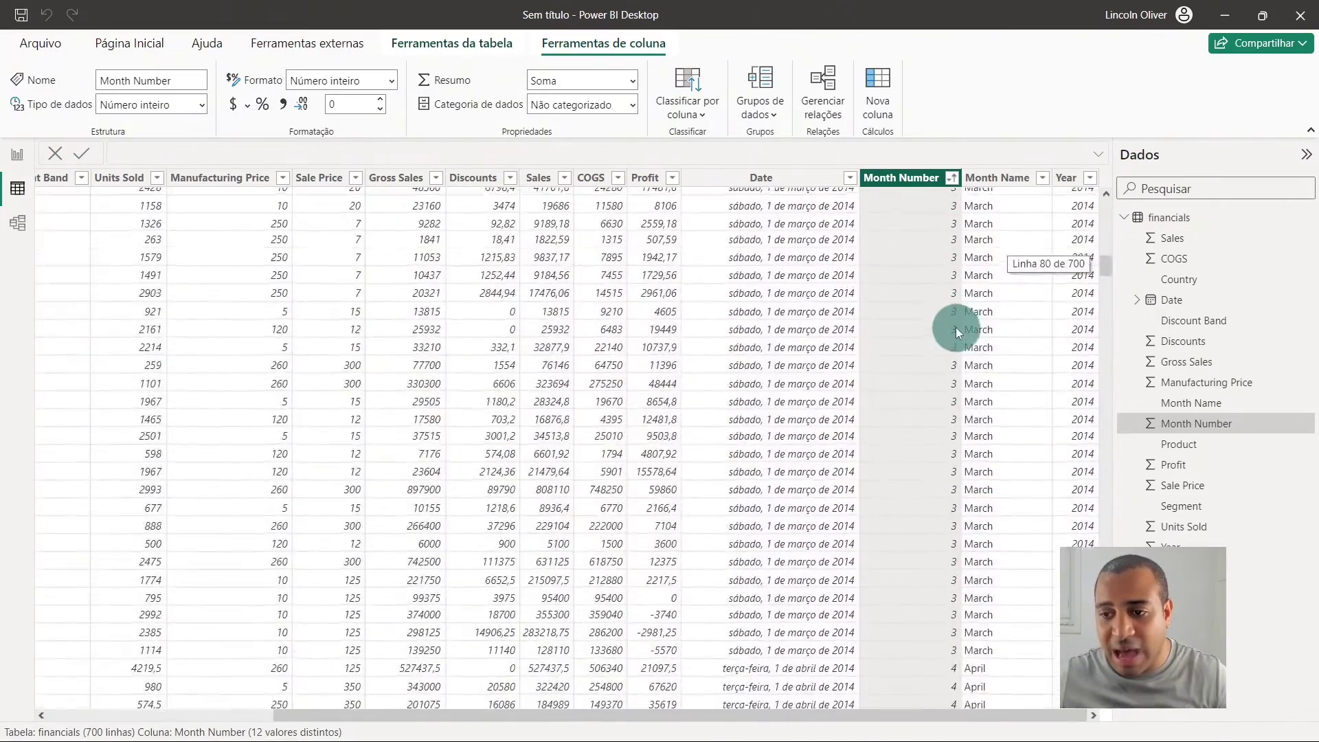
Set the Month Name column of financials to sort by the Month Number column.
{"action": "left_click", "coordinate": [1003, 178]}
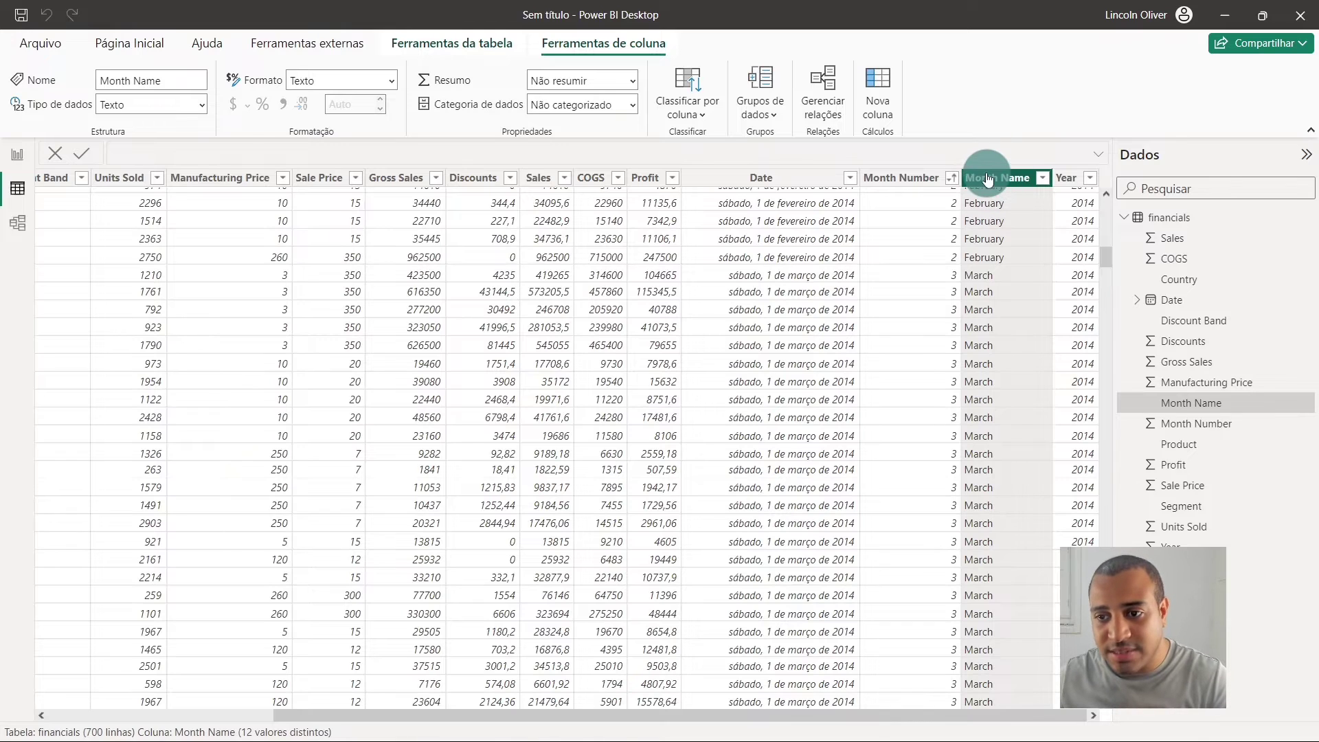
{"action": "left_click", "coordinate": [932, 179]}
{"action": "left_click", "coordinate": [1000, 179]}
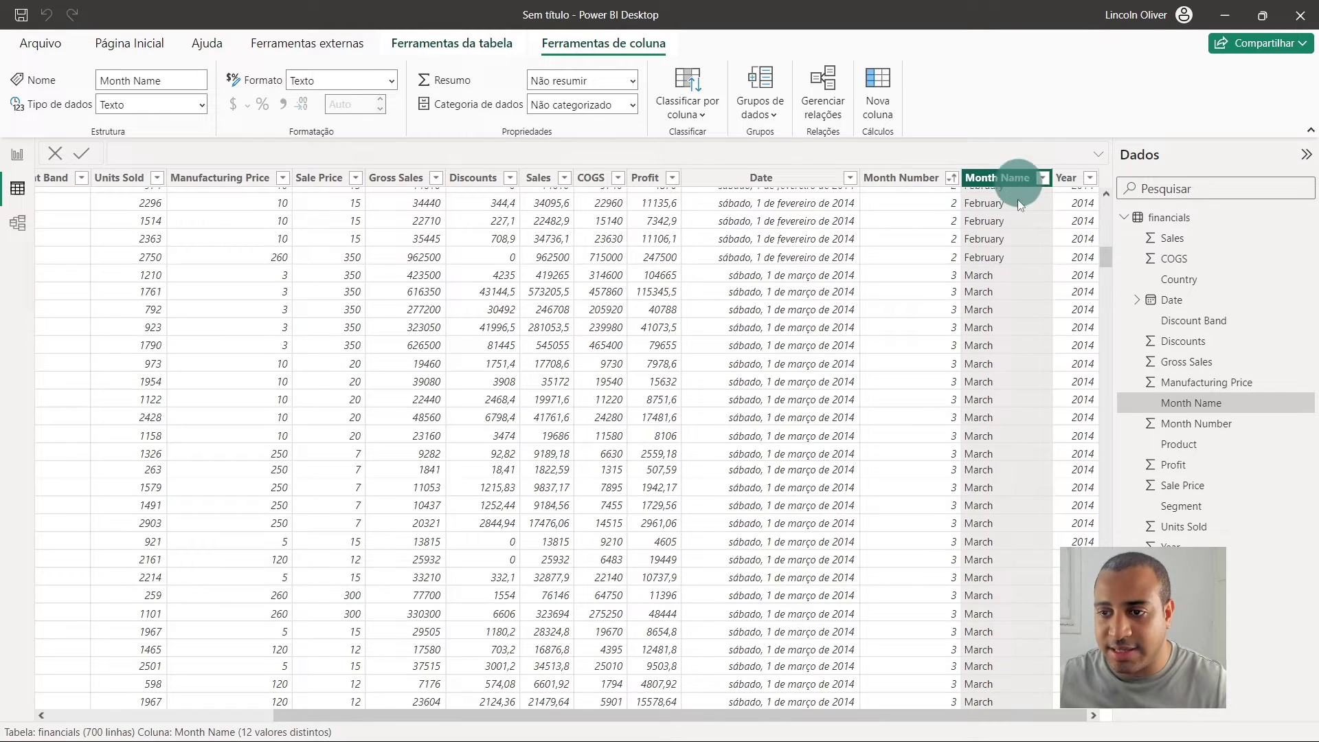
{"action": "left_click", "coordinate": [681, 93]}
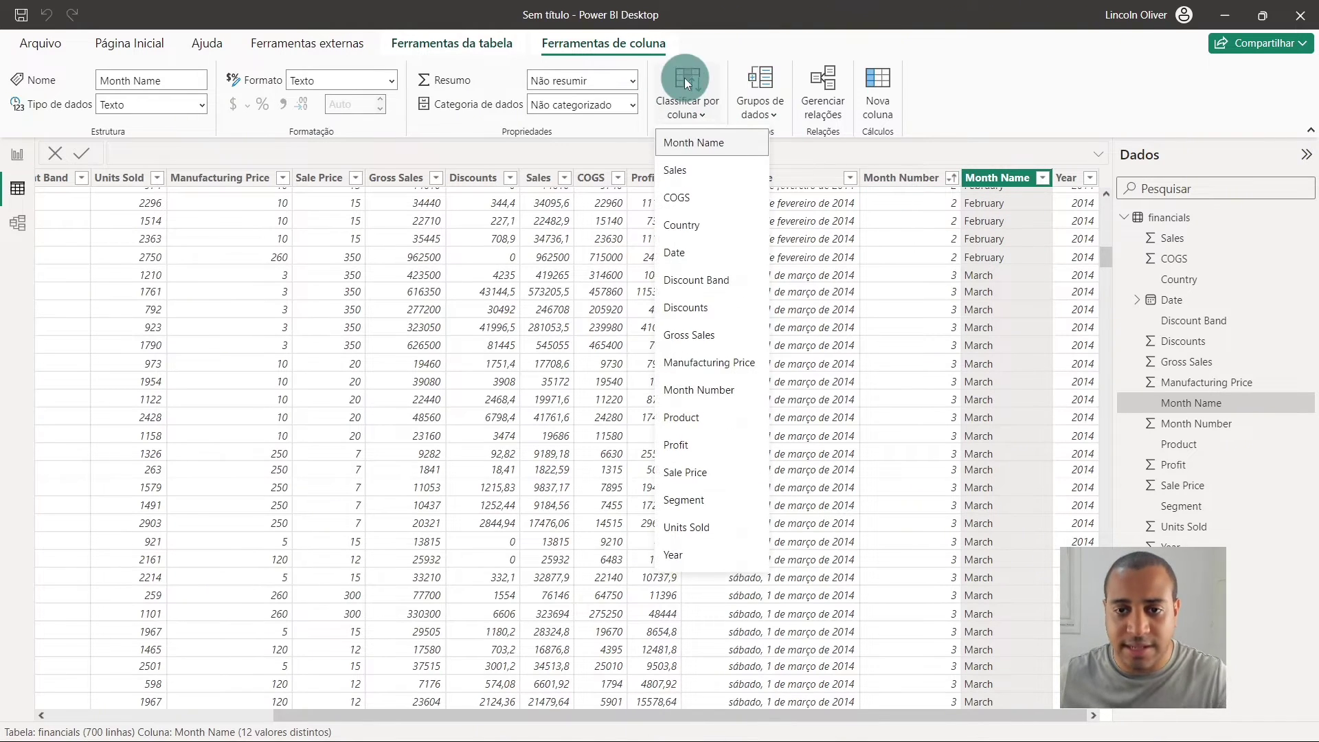
{"action": "left_click", "coordinate": [711, 389]}
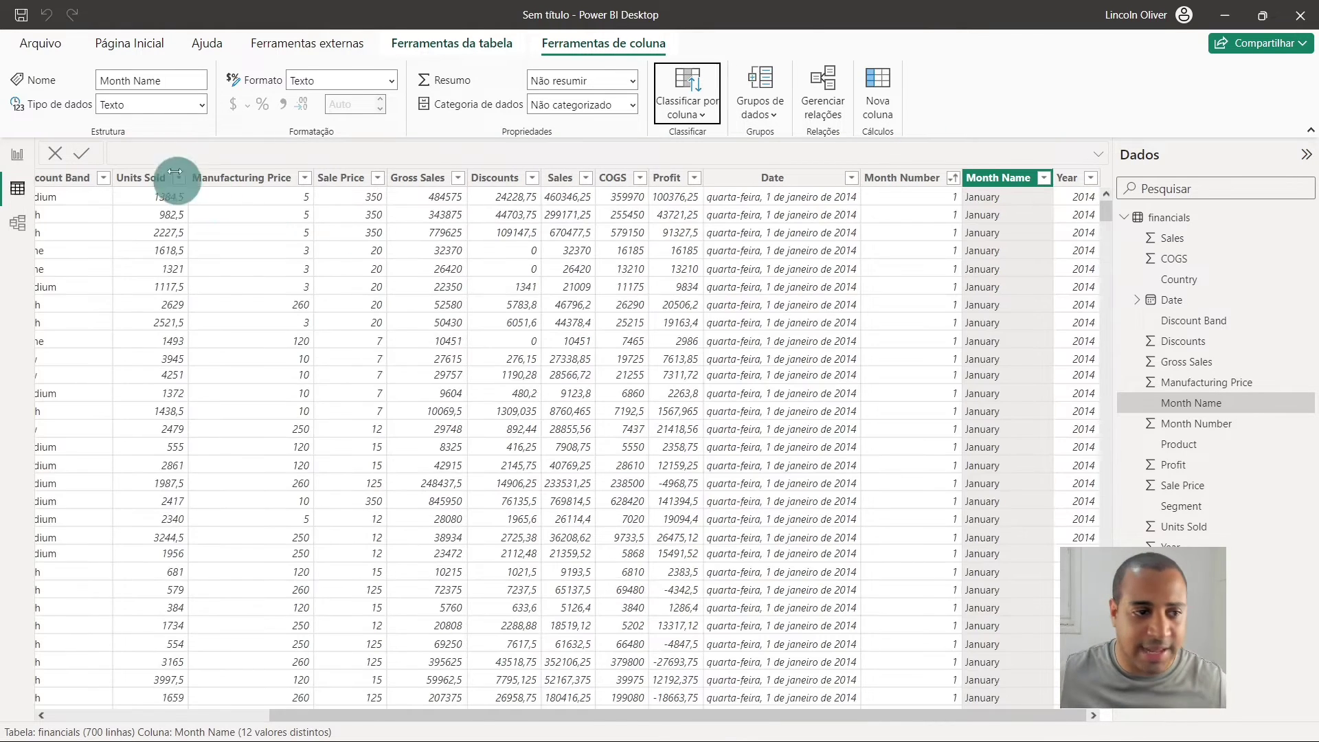
Return to the report and sort the bar chart's axis by Month Name in ascending order.
{"action": "left_click", "coordinate": [17, 156]}
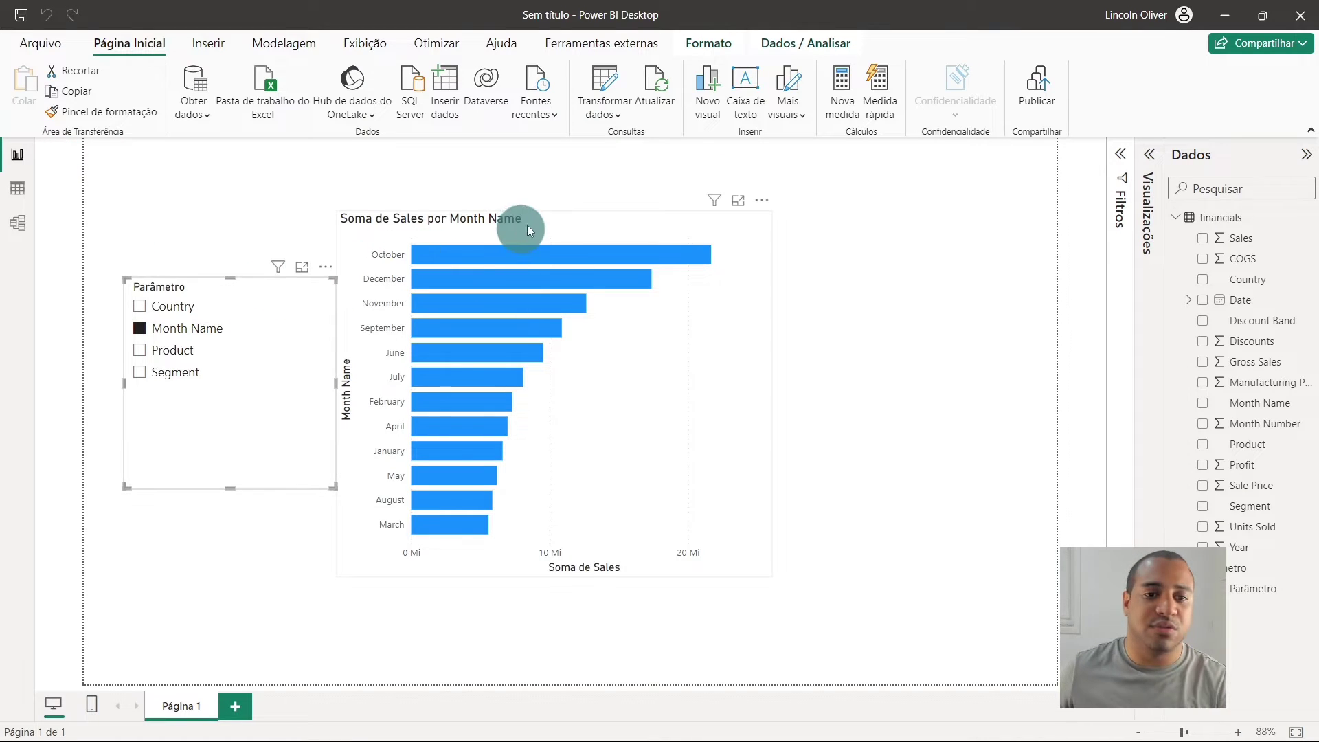
{"action": "left_click", "coordinate": [555, 223]}
{"action": "left_click", "coordinate": [762, 200]}
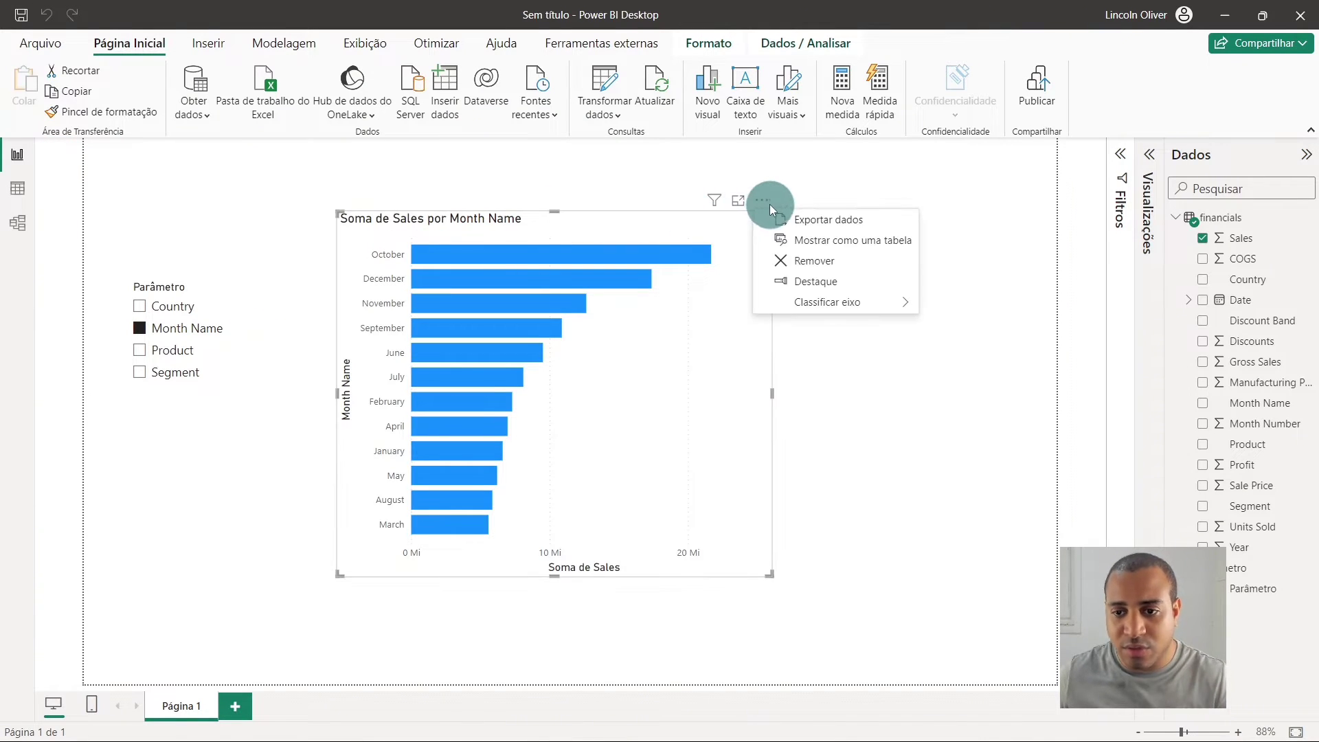
{"action": "left_click", "coordinate": [867, 307]}
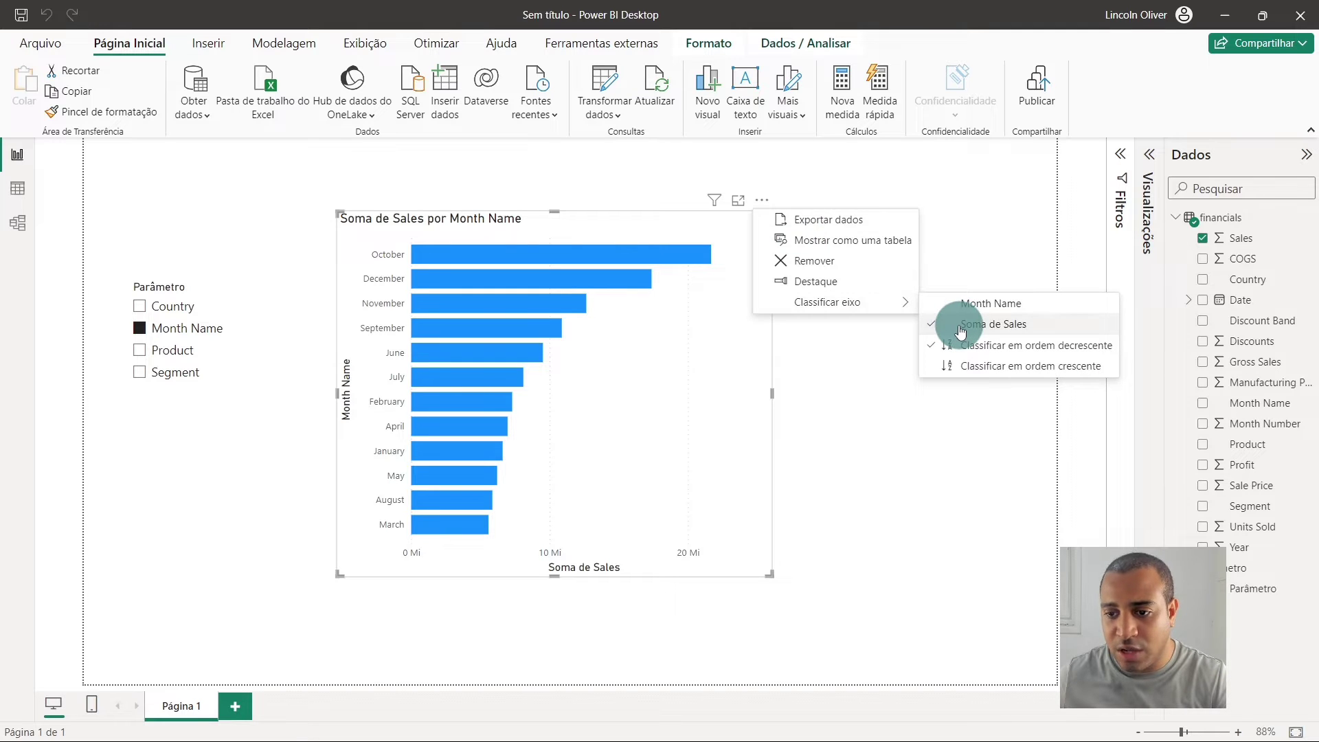
{"action": "left_click", "coordinate": [975, 304]}
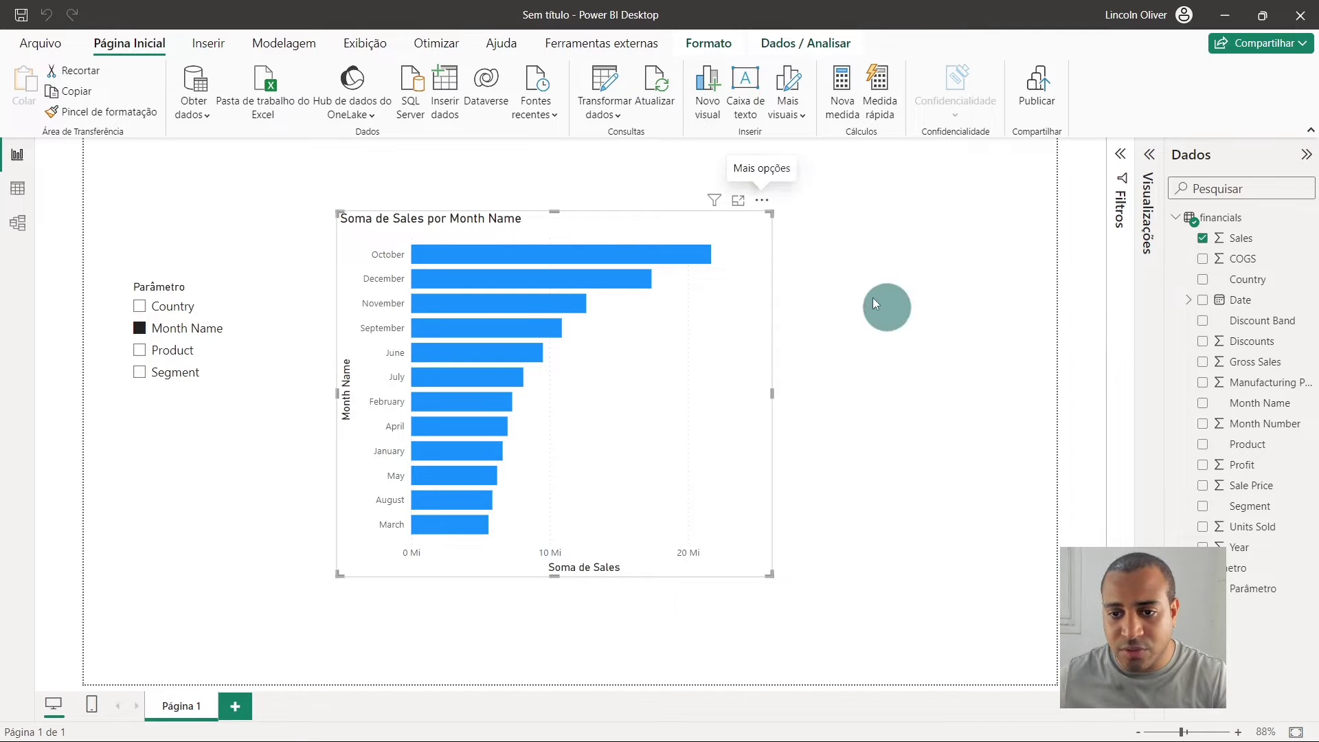
{"action": "left_click", "coordinate": [763, 201]}
{"action": "left_click", "coordinate": [874, 523]}
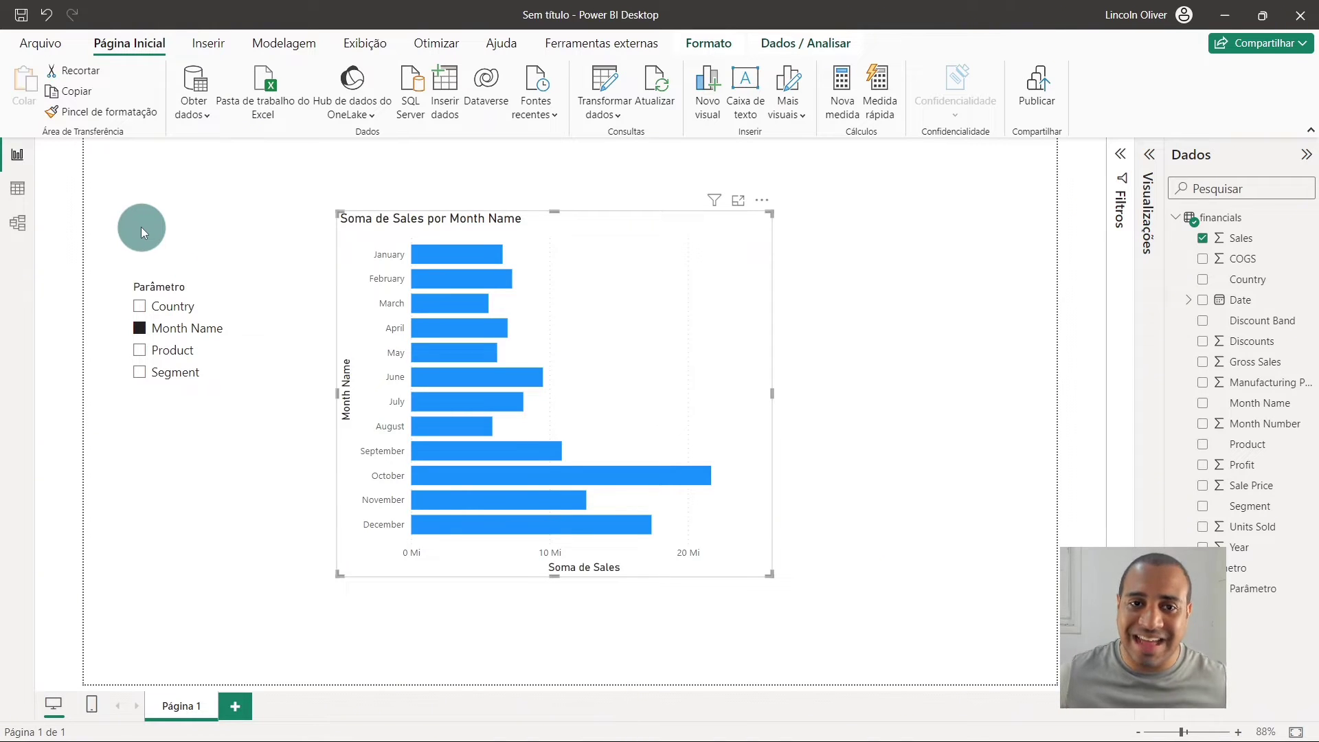
Switch the slicer between Product, Segment, Country and Month Name, ending on Segment, to check the chart's order for each field.
{"action": "left_click", "coordinate": [167, 351]}
{"action": "left_click", "coordinate": [176, 373]}
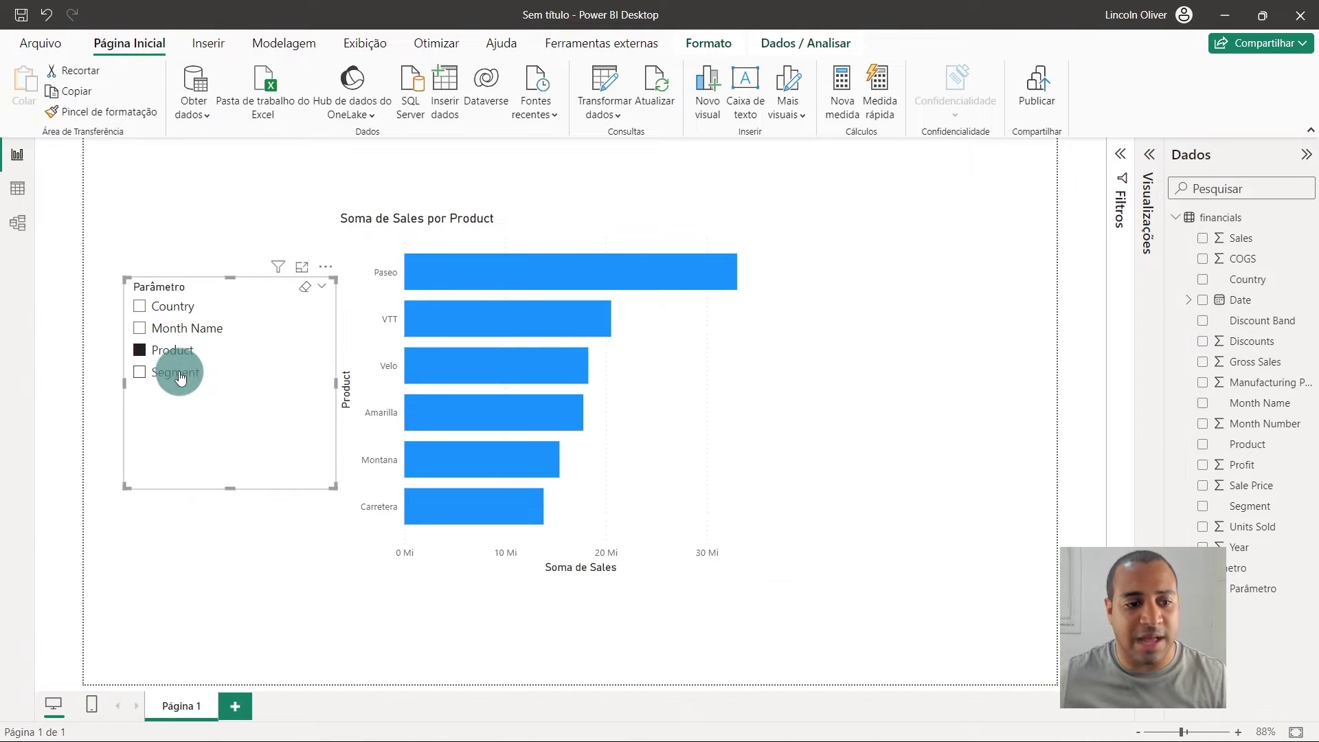
{"action": "left_click", "coordinate": [171, 350]}
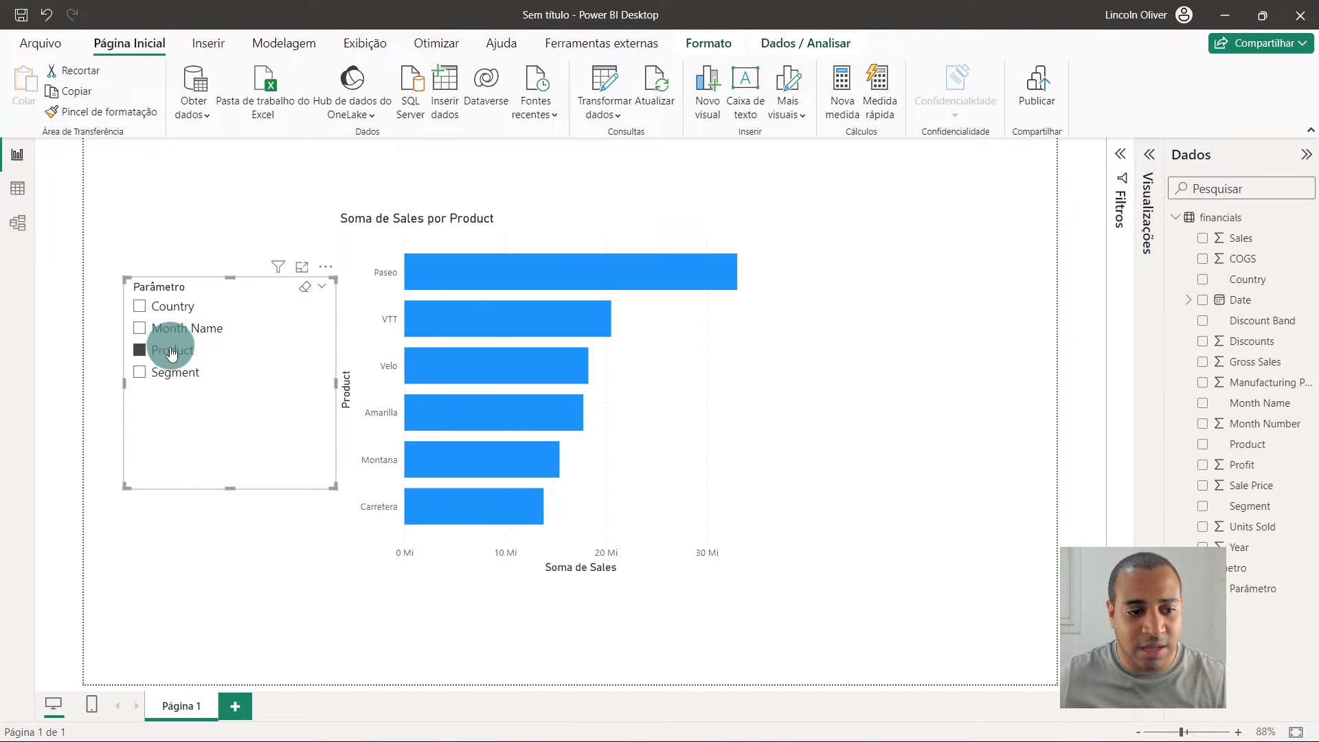
{"action": "left_click", "coordinate": [170, 369]}
{"action": "left_click", "coordinate": [169, 328]}
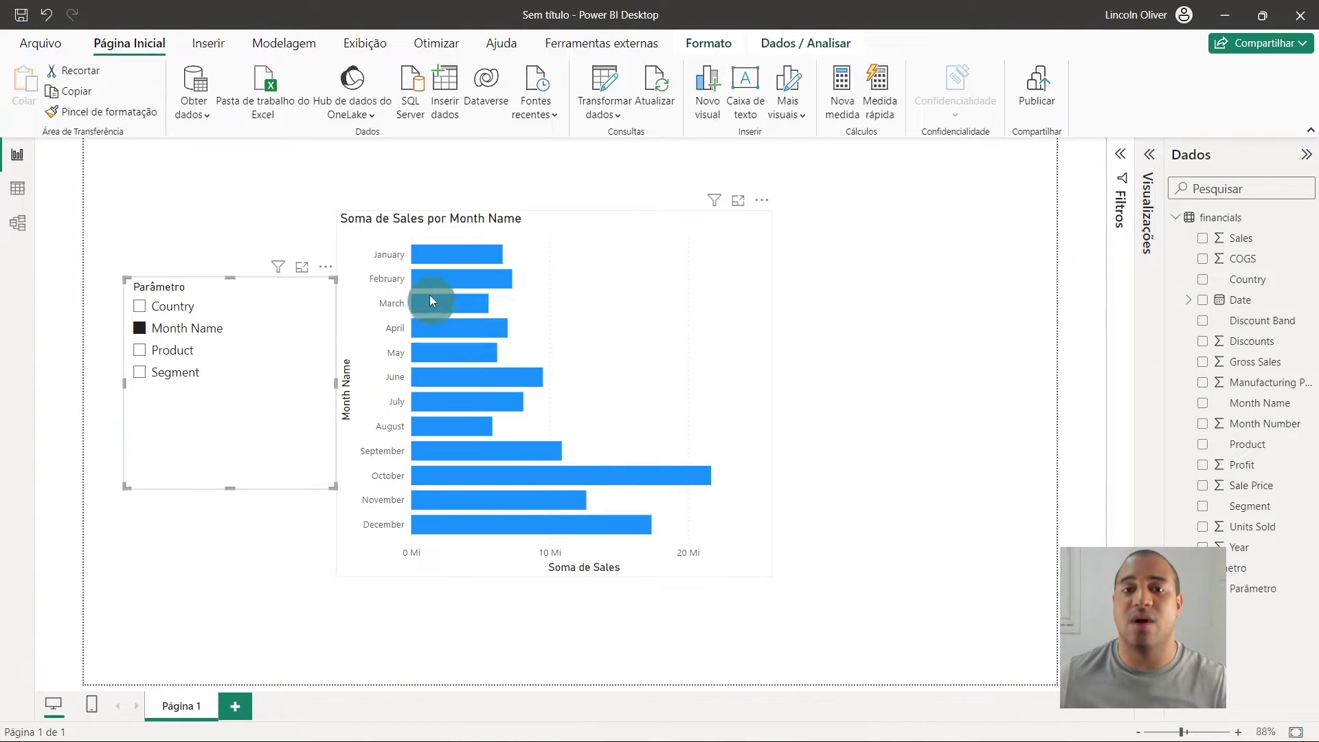
{"action": "left_click", "coordinate": [169, 352]}
{"action": "left_click", "coordinate": [175, 372]}
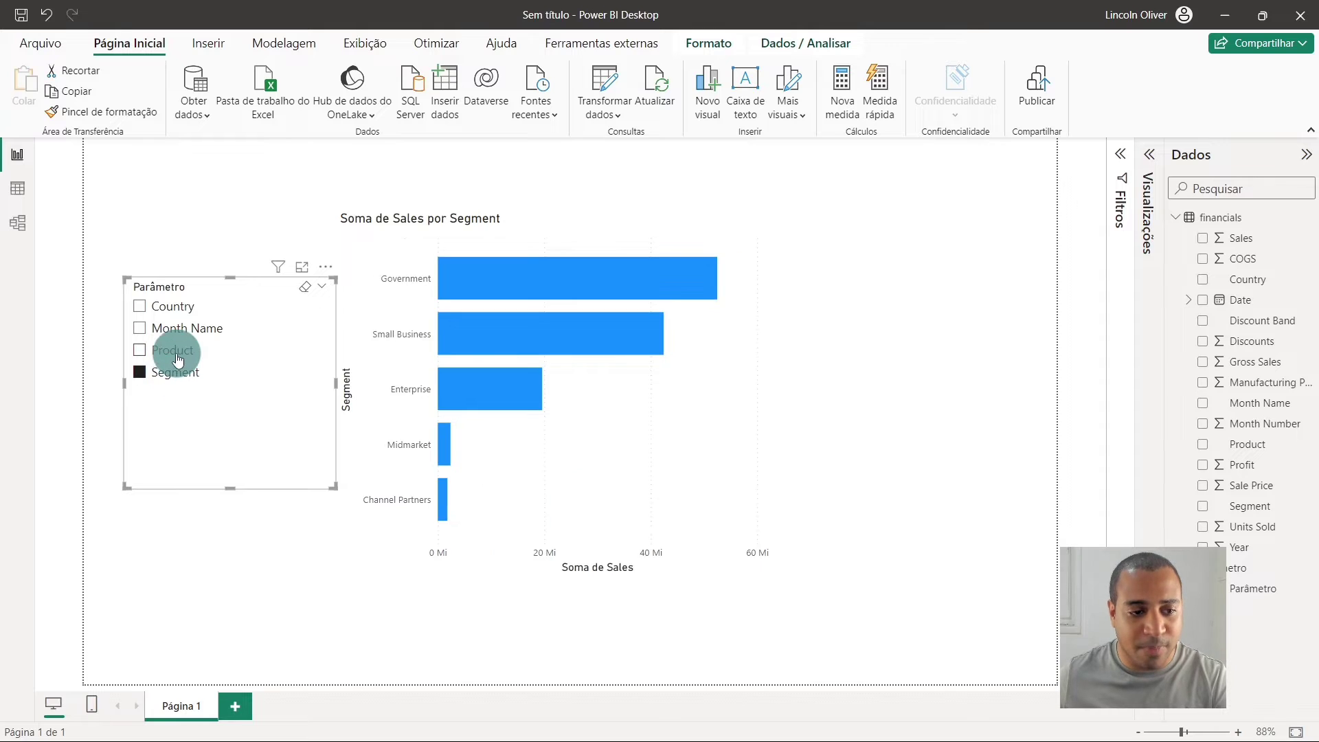
{"action": "left_click", "coordinate": [176, 352]}
{"action": "left_click", "coordinate": [173, 307]}
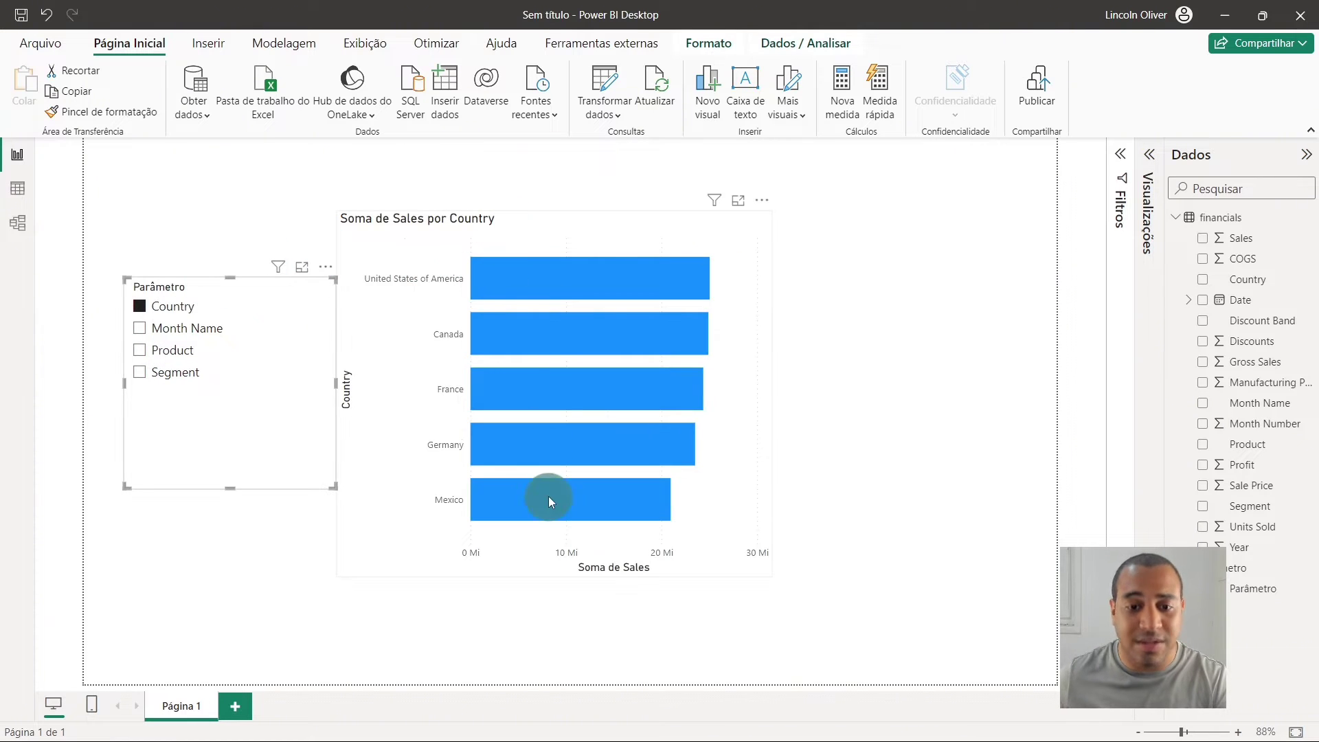
{"action": "left_click", "coordinate": [184, 329]}
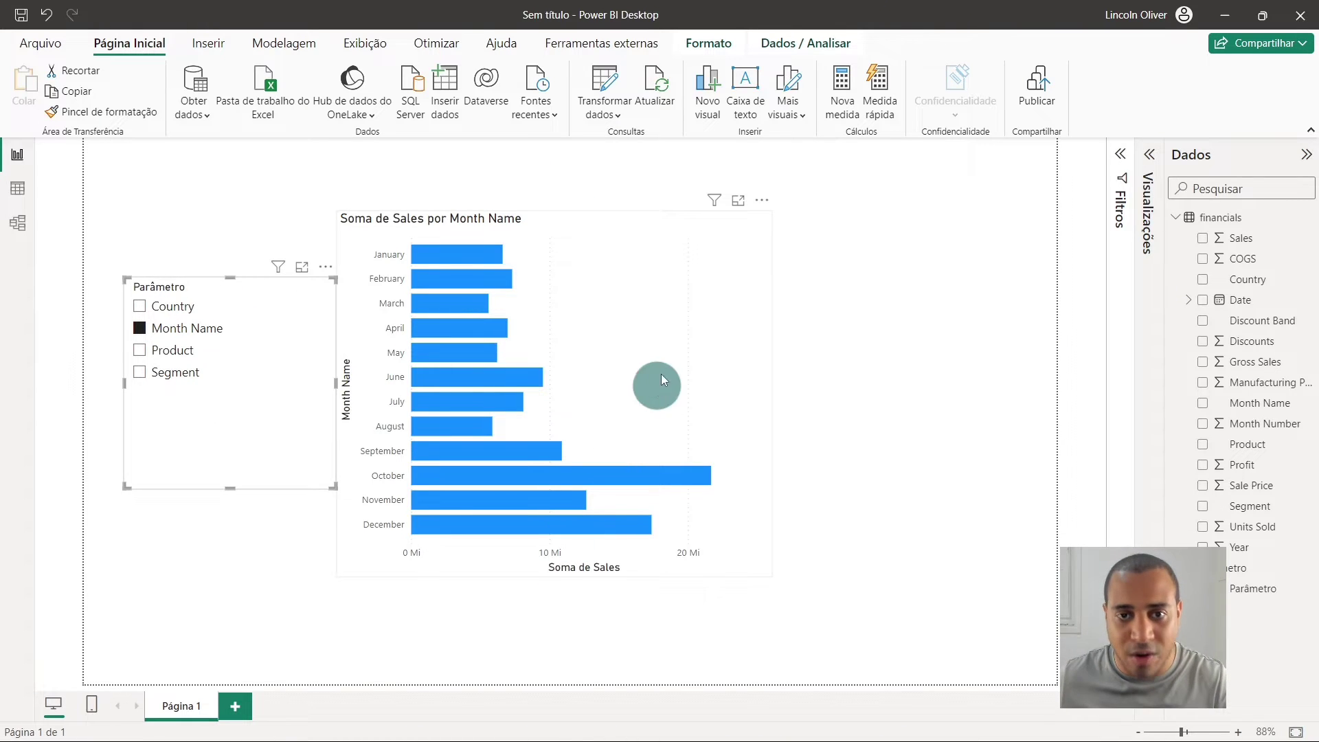
{"action": "left_click", "coordinate": [161, 373]}
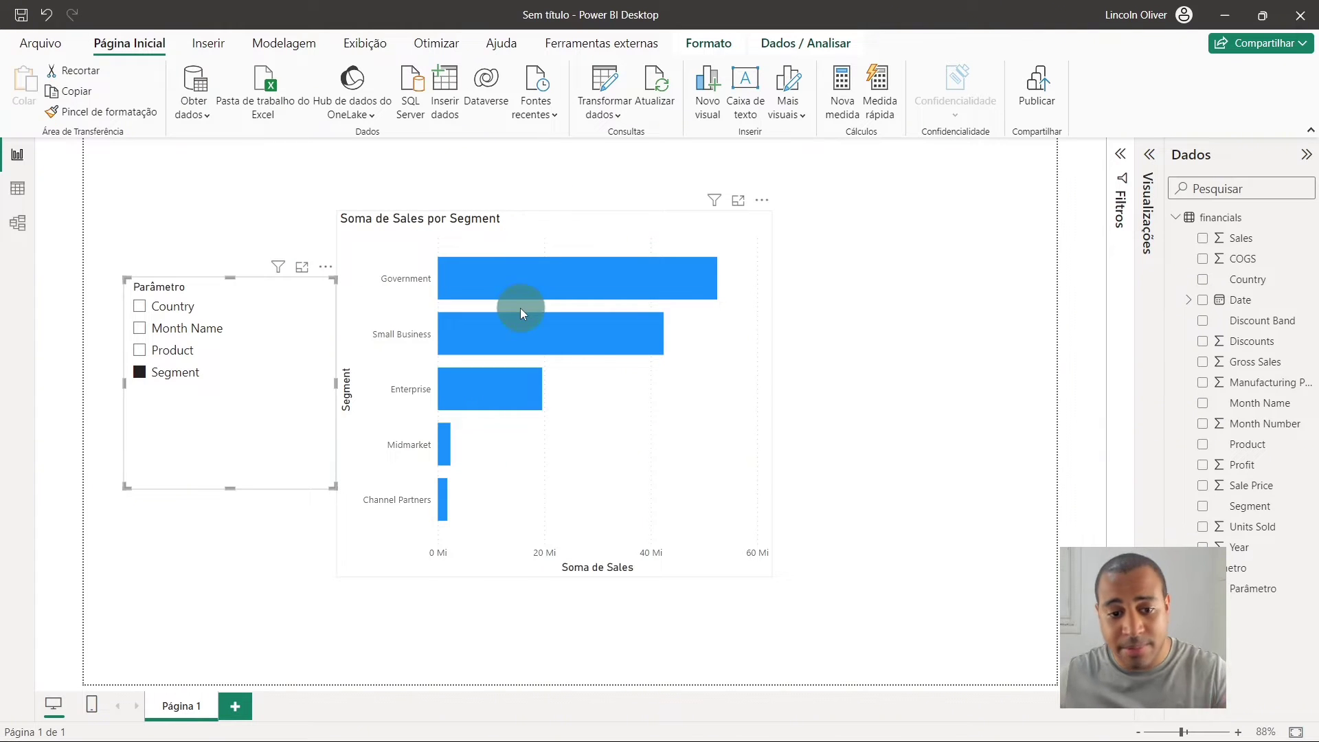
Open the financials query in the Power Query editor and start a conditional column named Ordem Segment.
{"action": "left_click", "coordinate": [613, 80]}
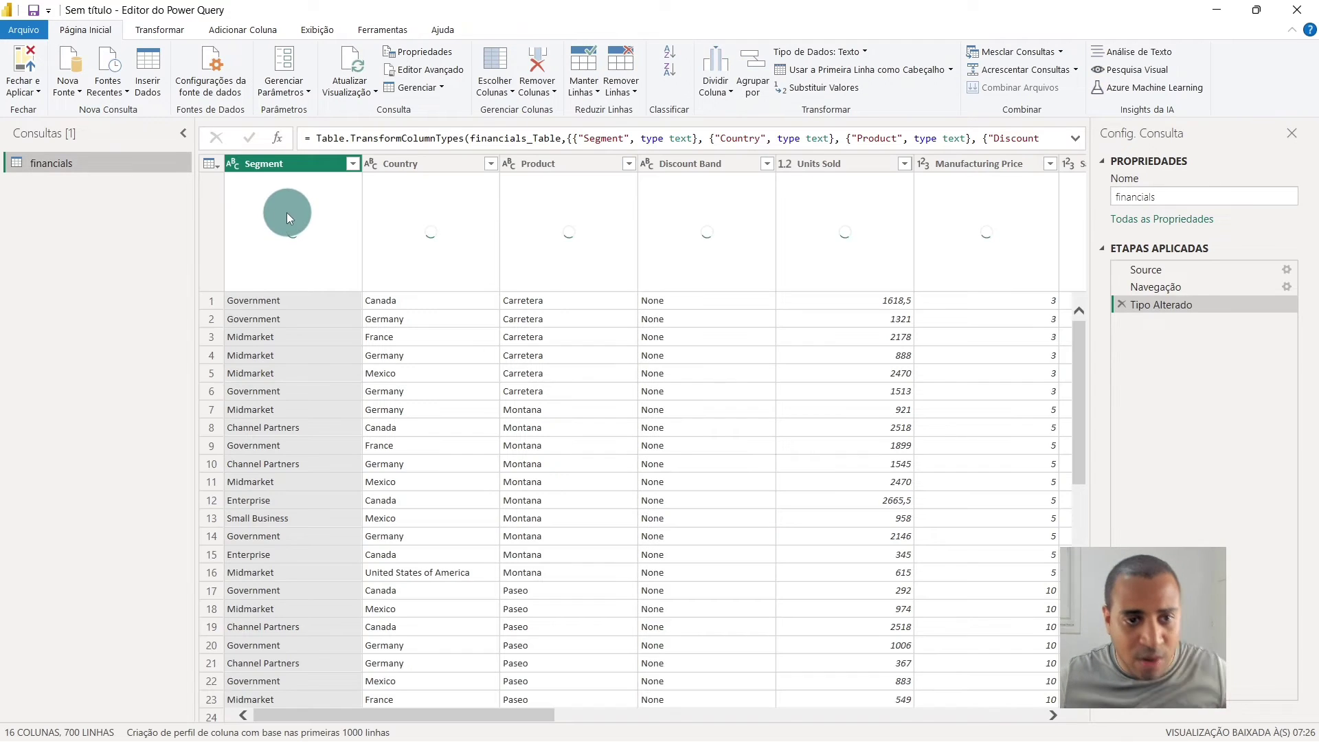
{"action": "left_click", "coordinate": [235, 31]}
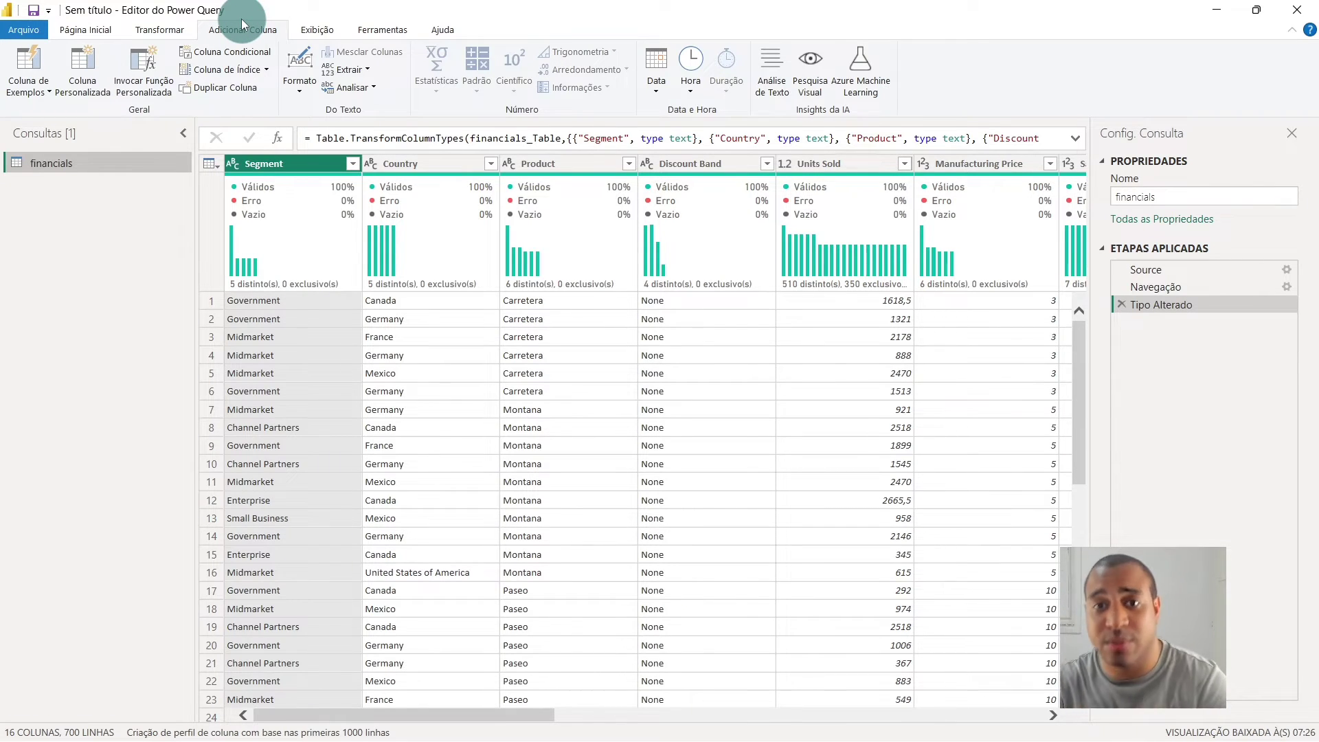
{"action": "left_click", "coordinate": [286, 299]}
{"action": "left_click", "coordinate": [291, 355]}
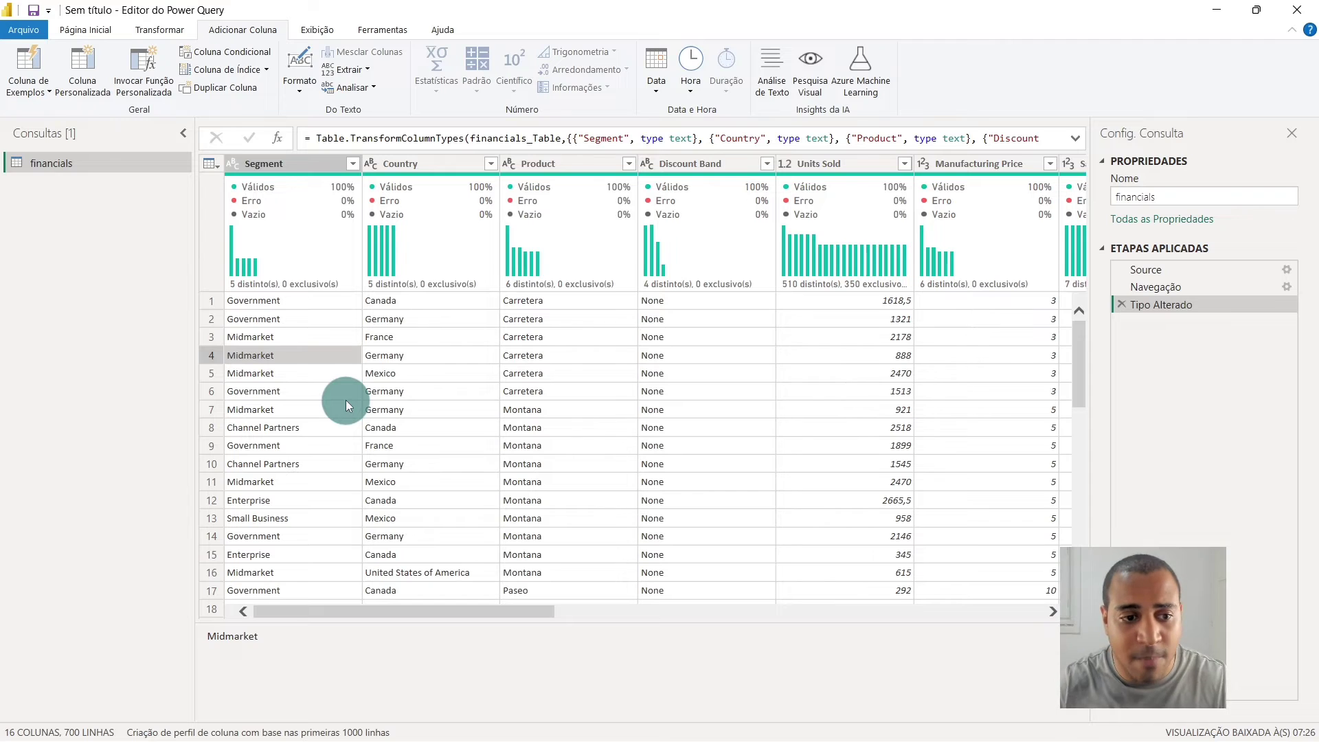
{"action": "left_click", "coordinate": [303, 165]}
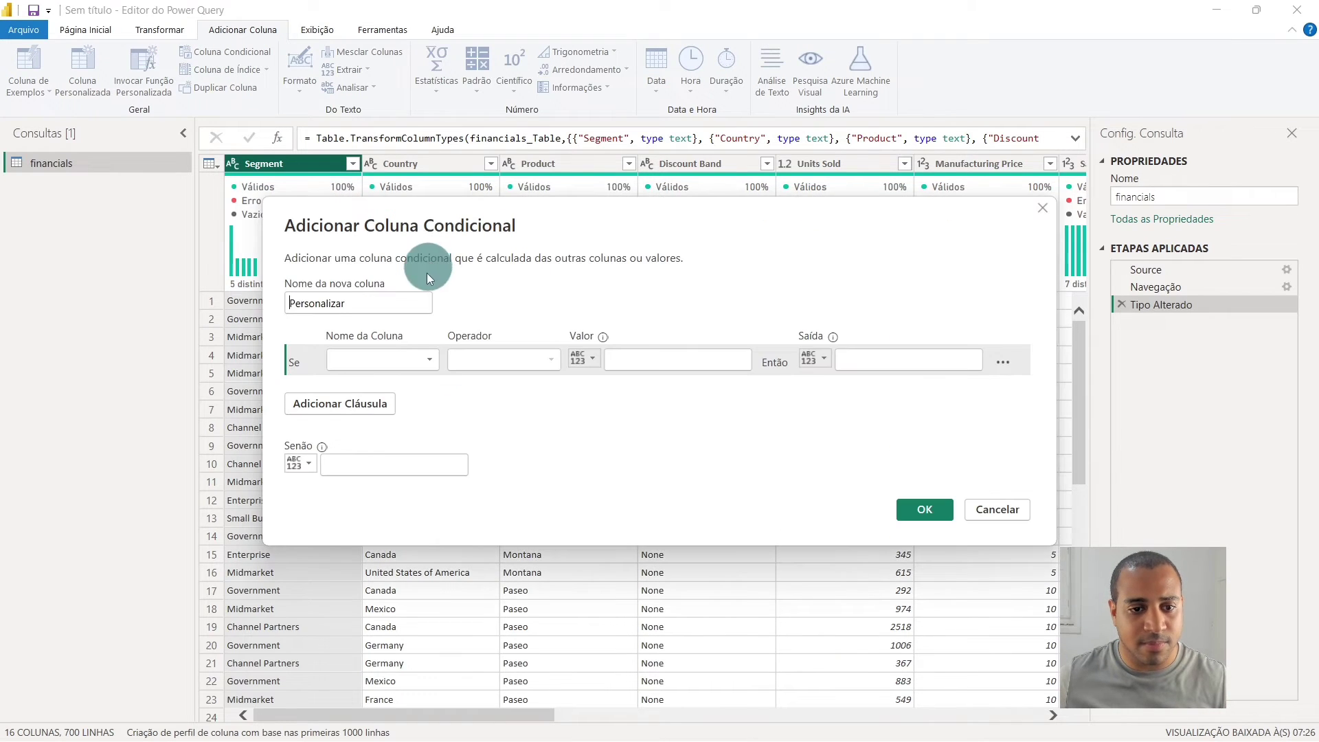
{"action": "type", "text": "Orde"}
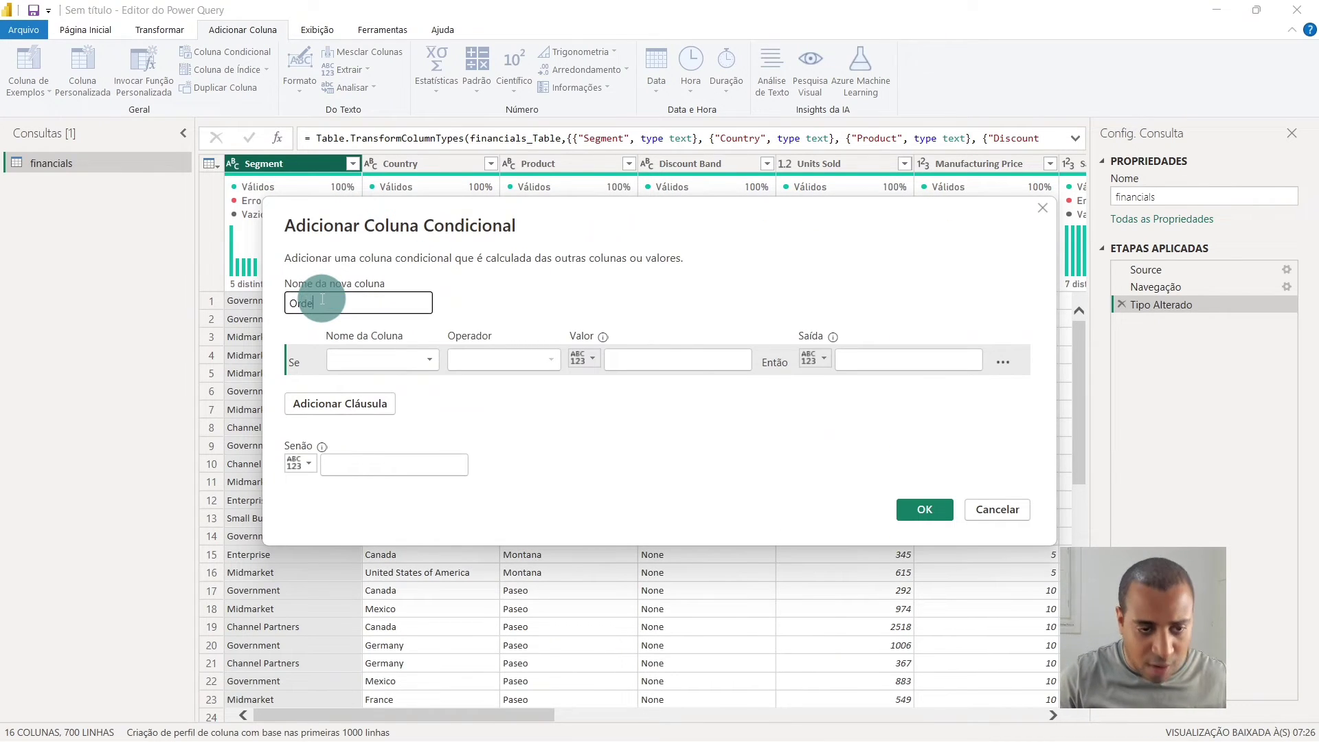
{"action": "type", "text": "m Serg"}
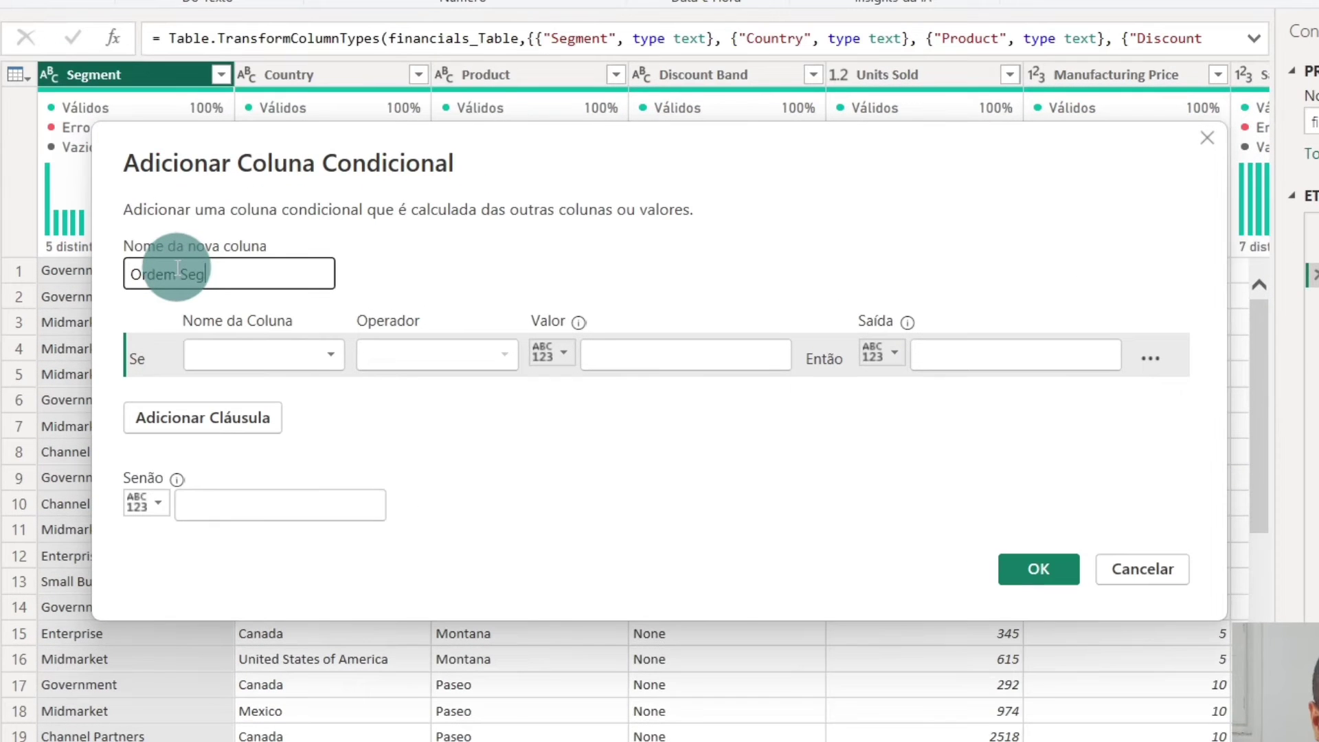
{"action": "type", "text": "ment"}
Define the first condition of the Ordem Segment column so that Segment equal to Government outputs 1.
{"action": "left_click", "coordinate": [293, 357]}
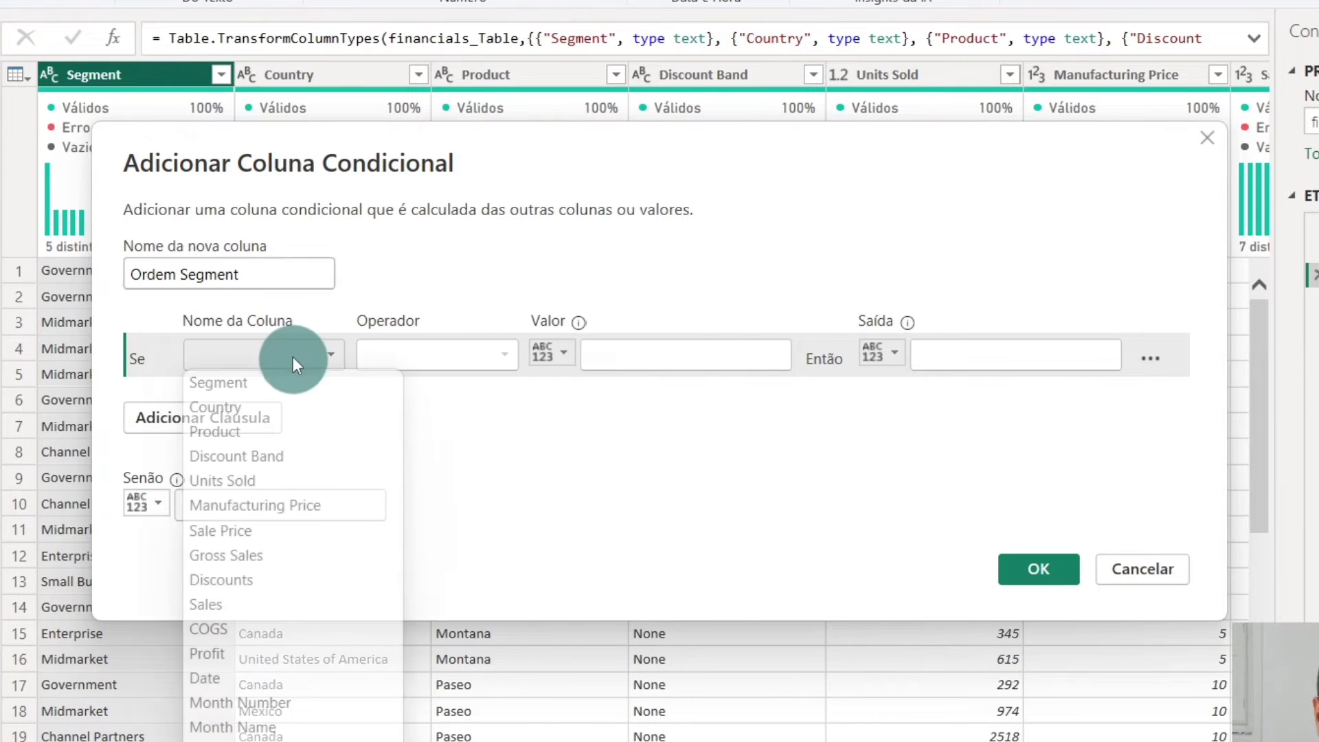
{"action": "left_click", "coordinate": [361, 151]}
{"action": "left_click_drag", "start_coordinate": [311, 138], "coordinate": [551, 21]}
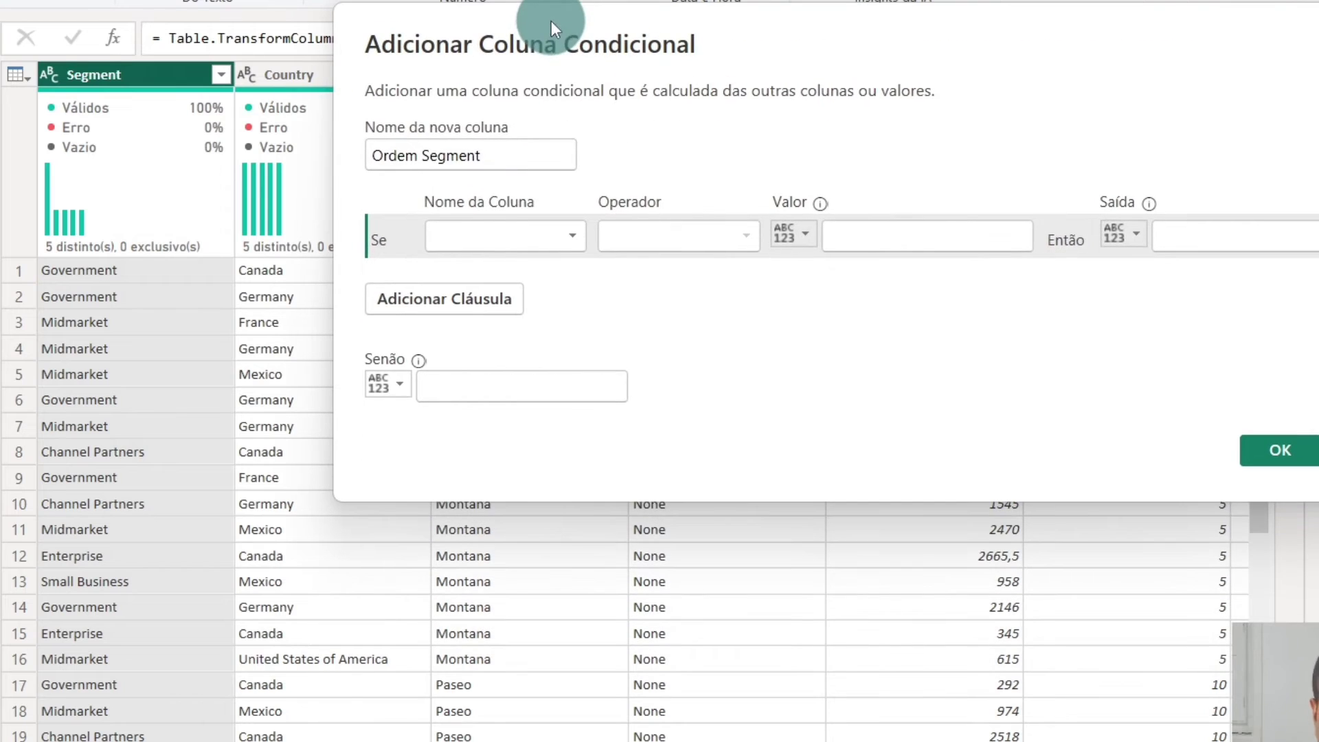
{"action": "left_click", "coordinate": [492, 237]}
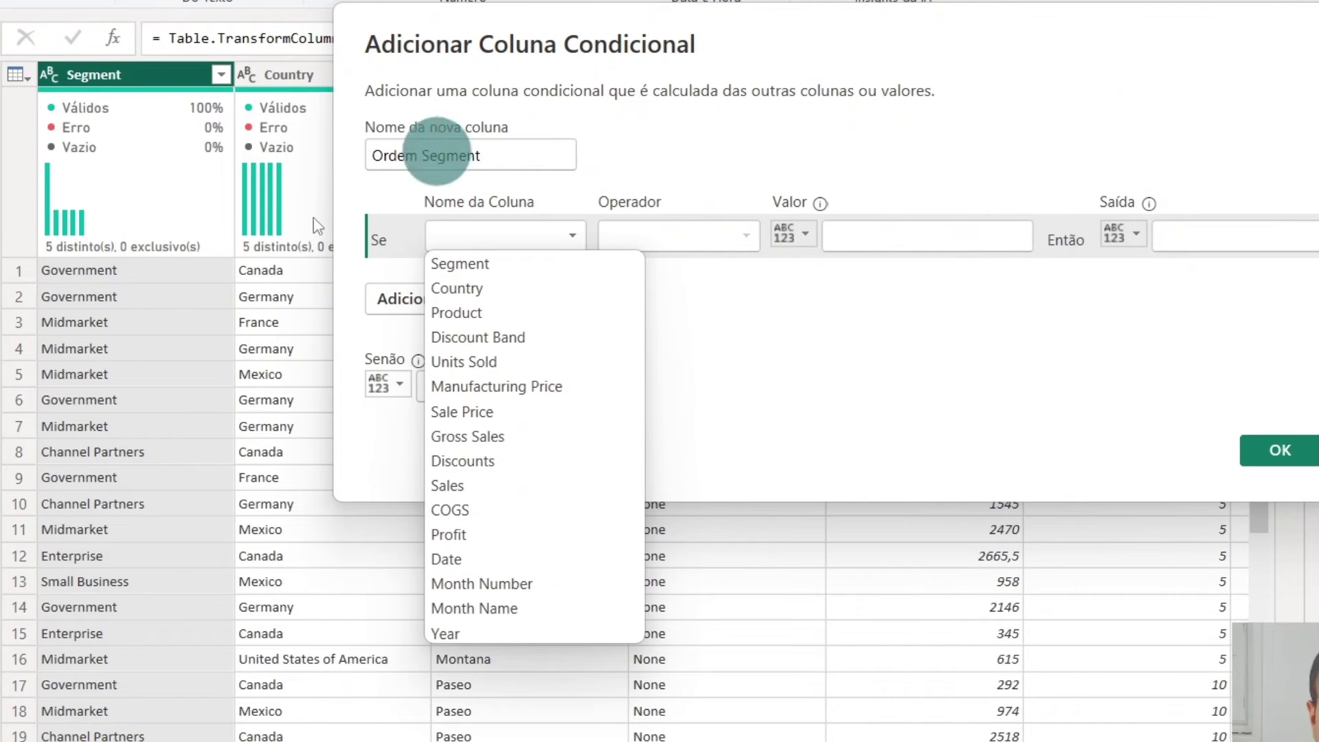
{"action": "left_click", "coordinate": [515, 269]}
{"action": "left_click", "coordinate": [874, 240]}
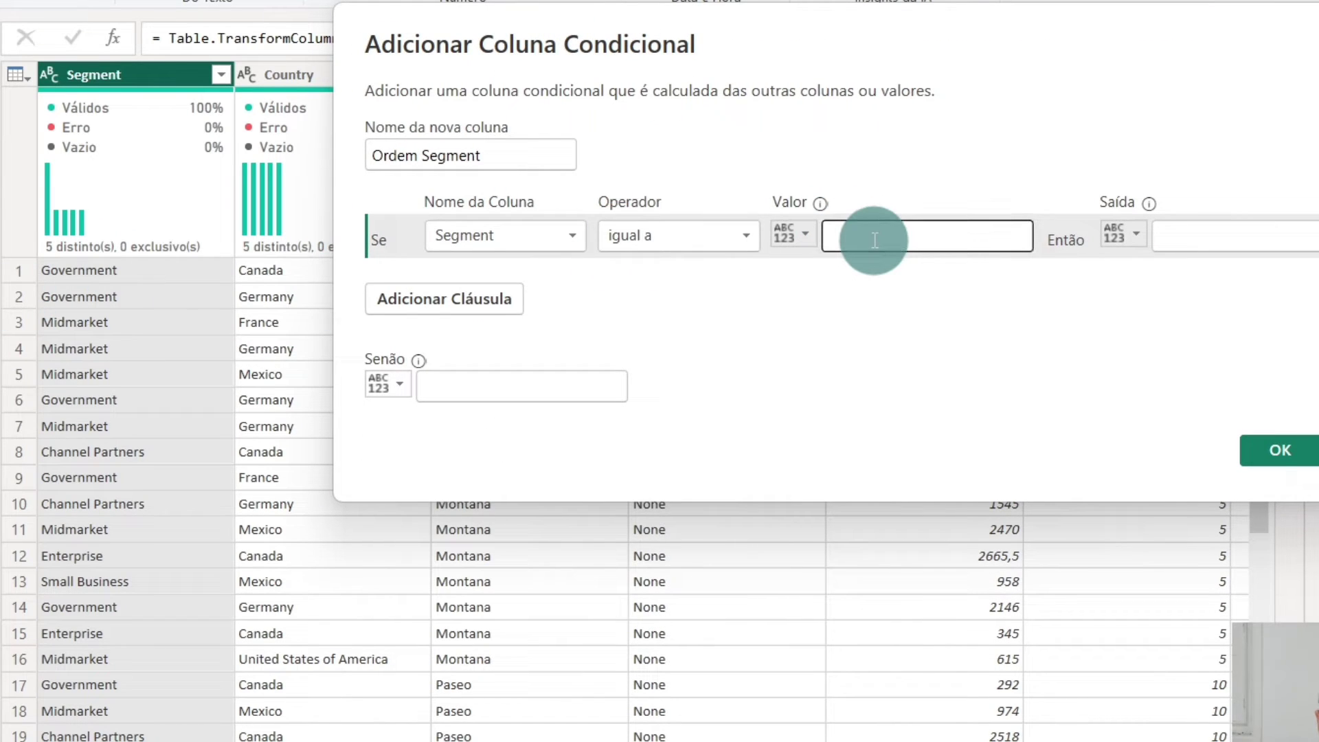
{"action": "type", "text": "Govern"}
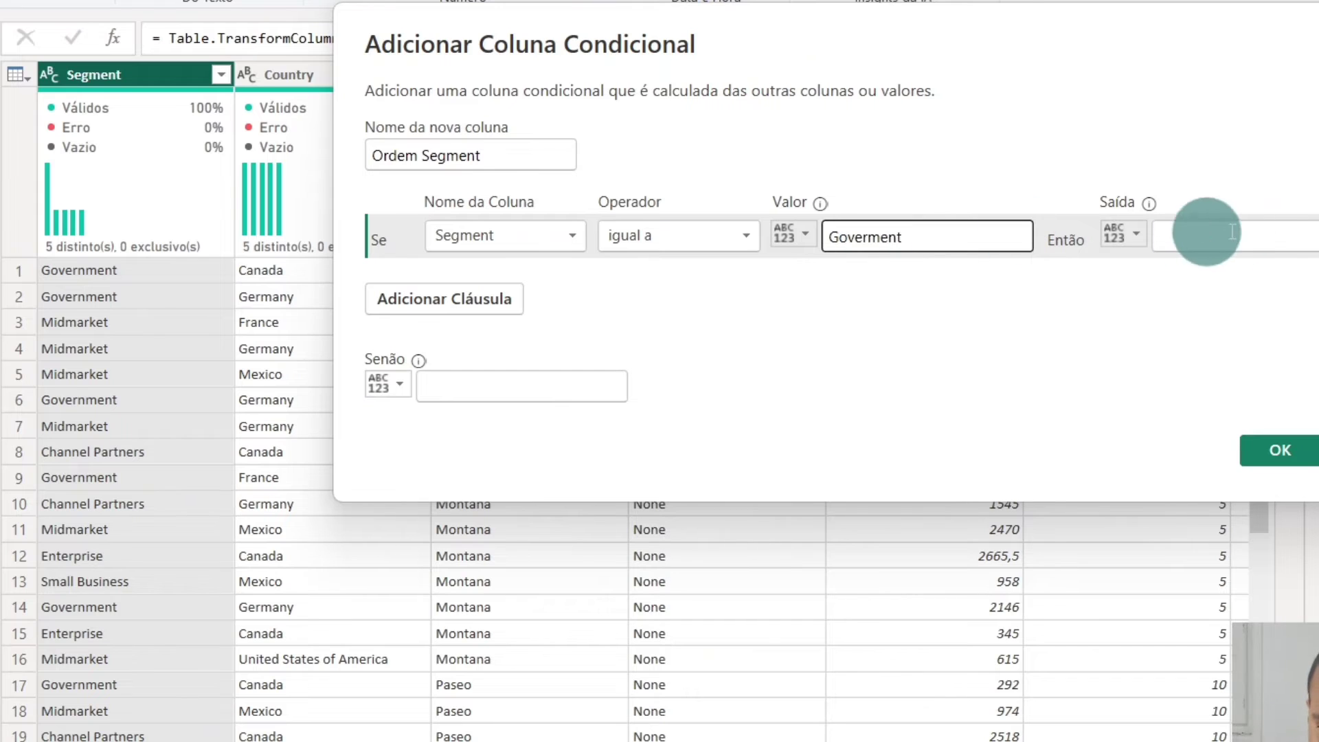
{"action": "left_click", "coordinate": [1246, 226]}
{"action": "left_click", "coordinate": [869, 238]}
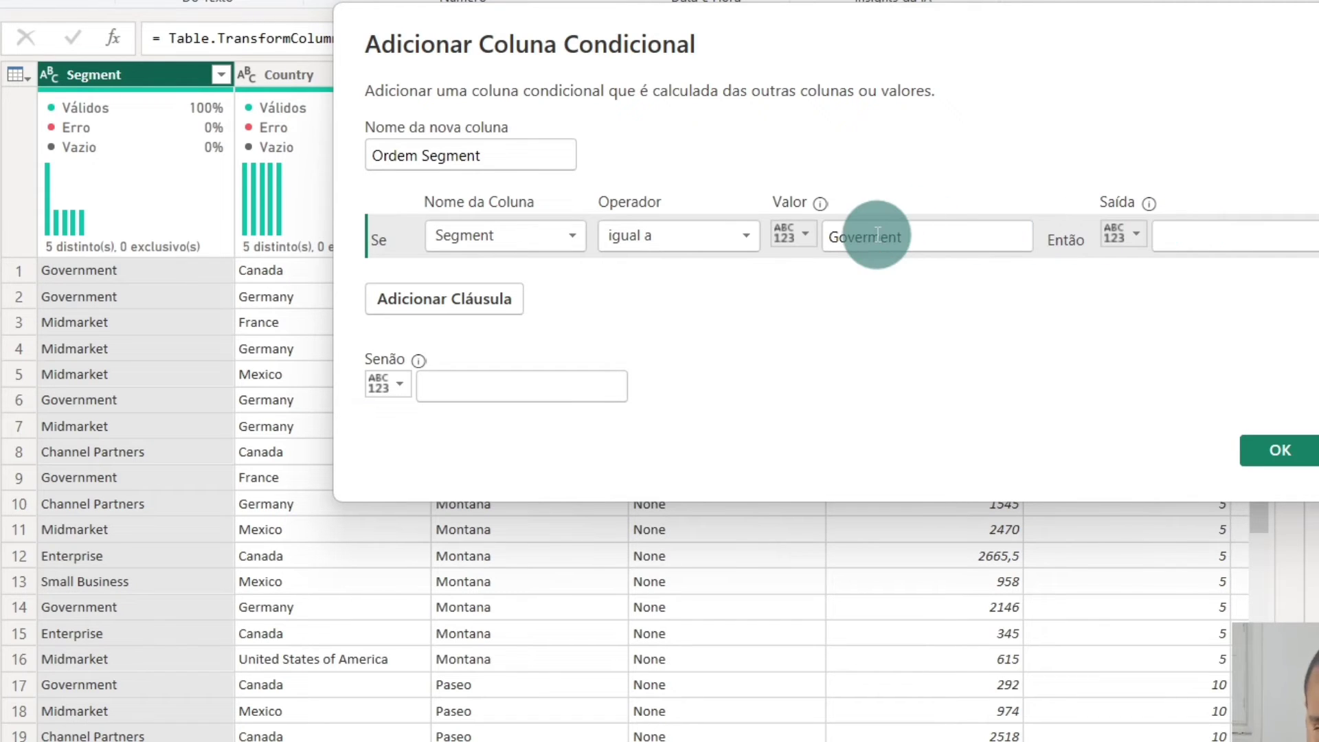
{"action": "type", "text": "n"}
{"action": "left_click", "coordinate": [1261, 224]}
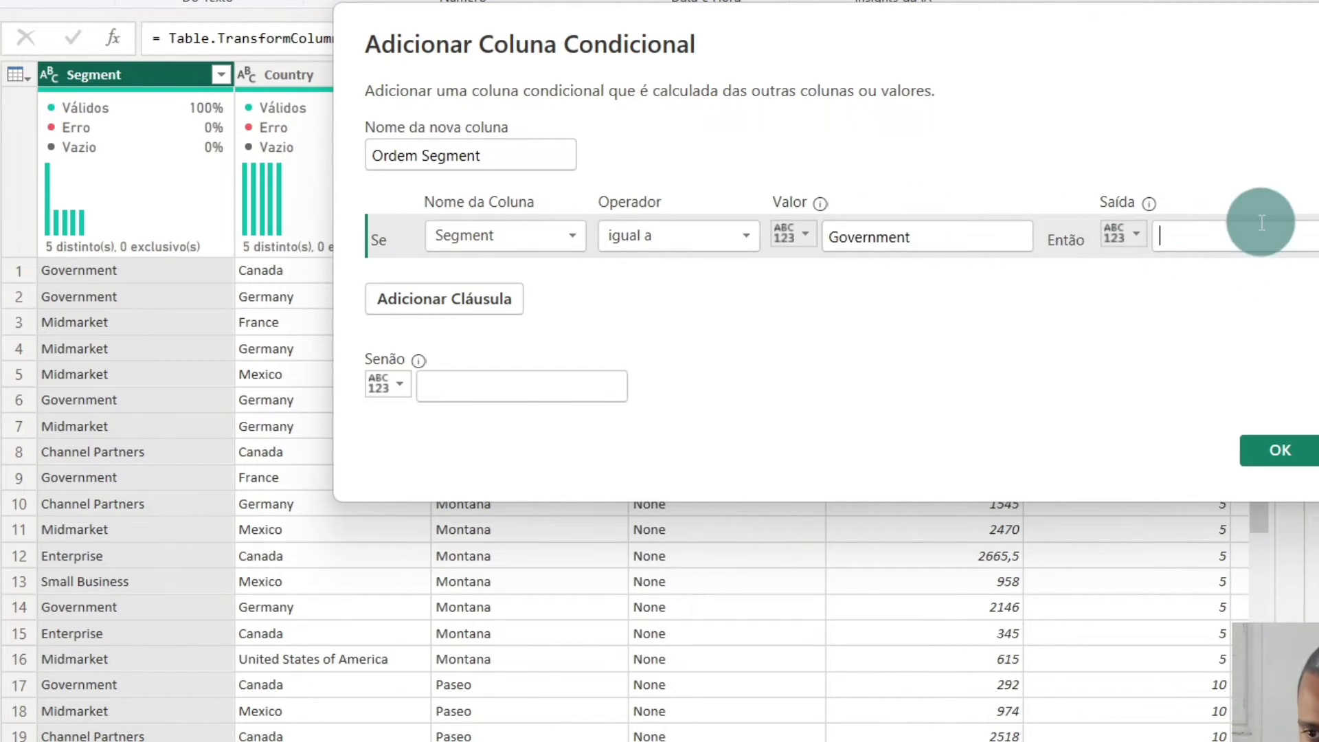
{"action": "type", "text": "1"}
Add a second clause to the conditional column so that Segment equal to Midmarket outputs 2.
{"action": "left_click", "coordinate": [481, 296]}
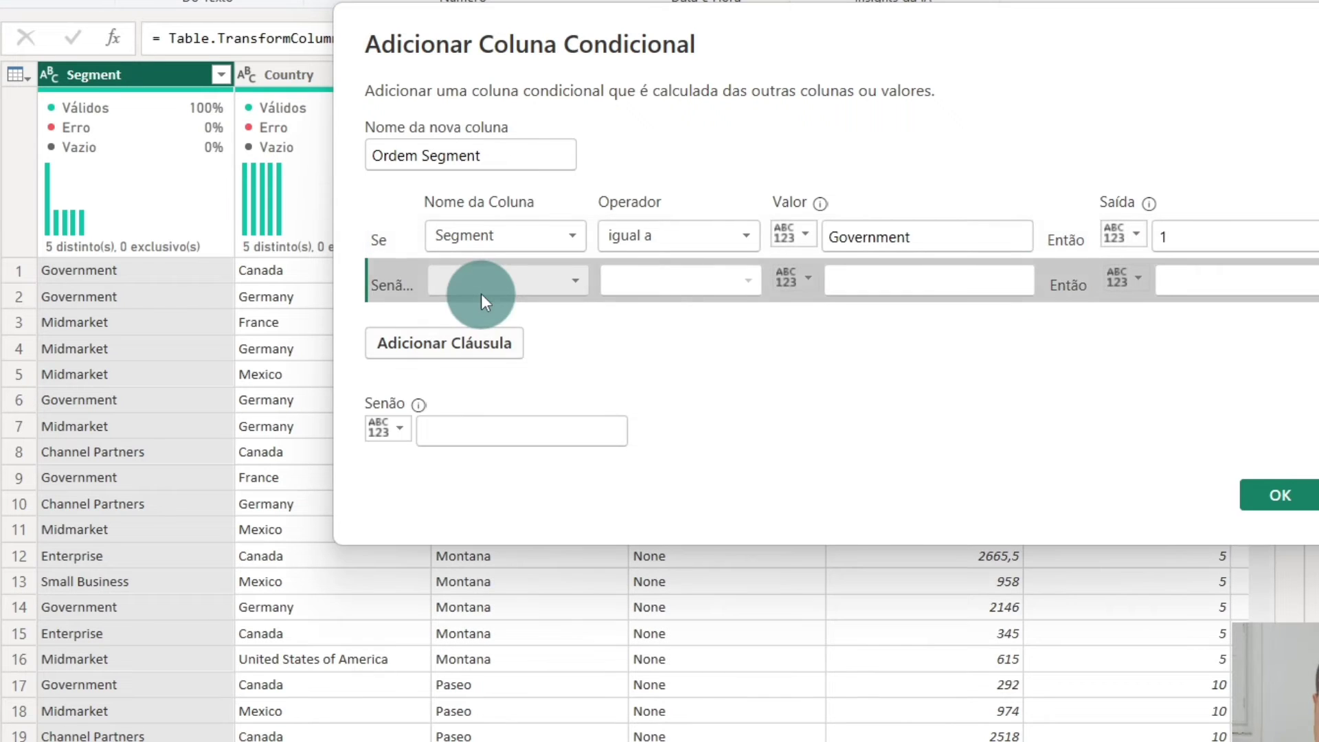
{"action": "left_click", "coordinate": [505, 281]}
{"action": "left_click", "coordinate": [510, 300]}
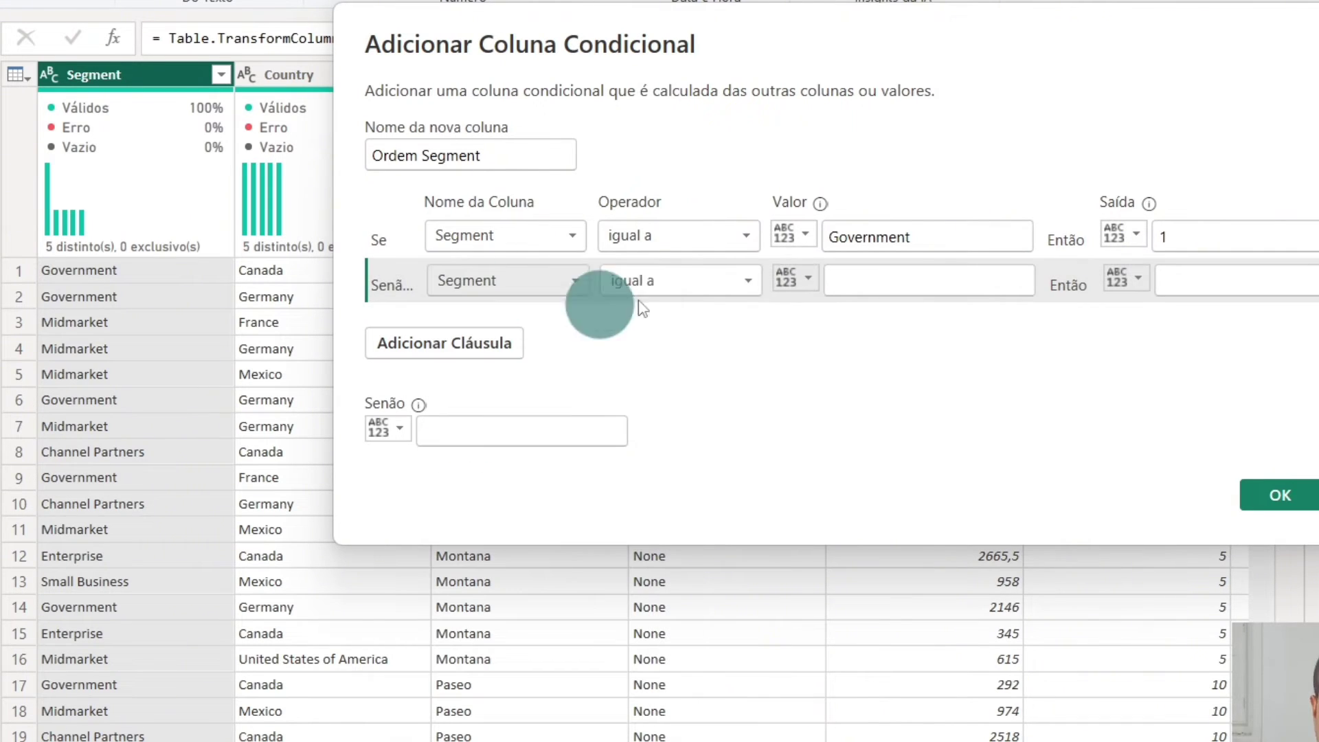
{"action": "left_click", "coordinate": [879, 282]}
{"action": "type", "text": "Mid"}
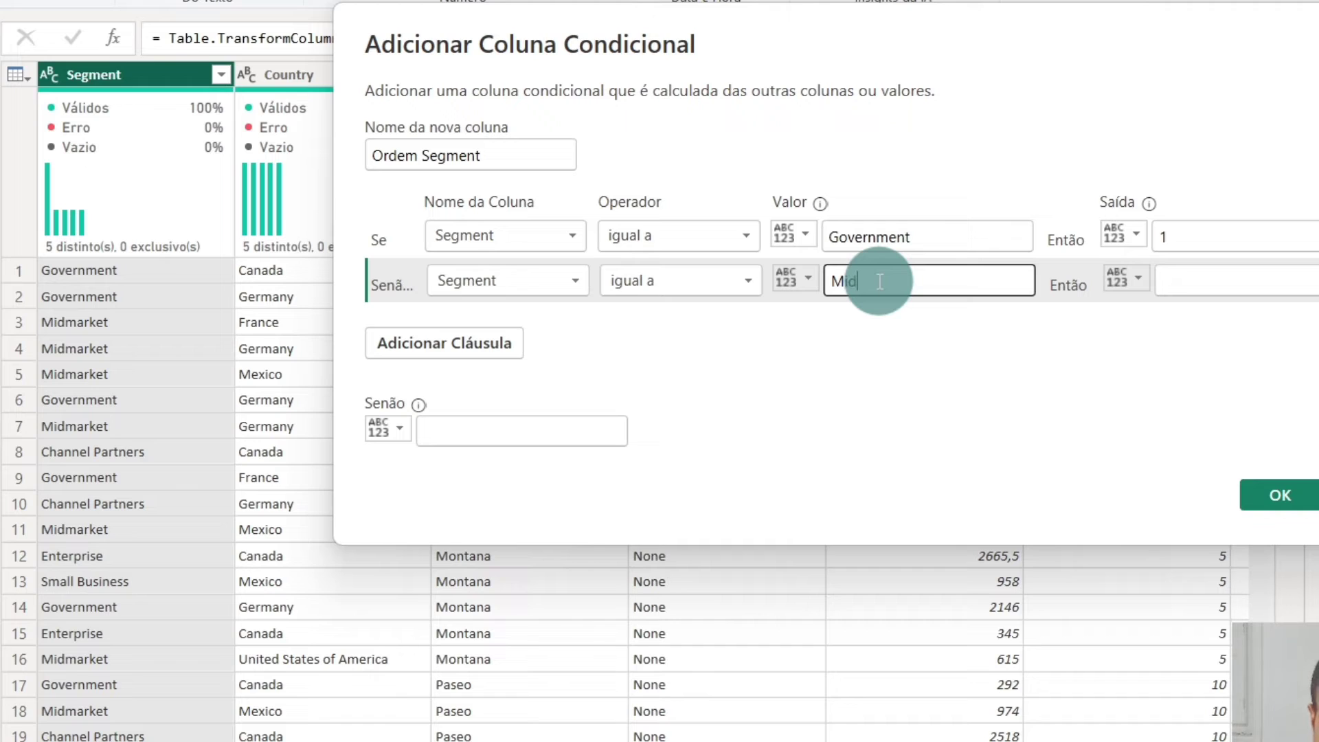
{"action": "type", "text": "market"}
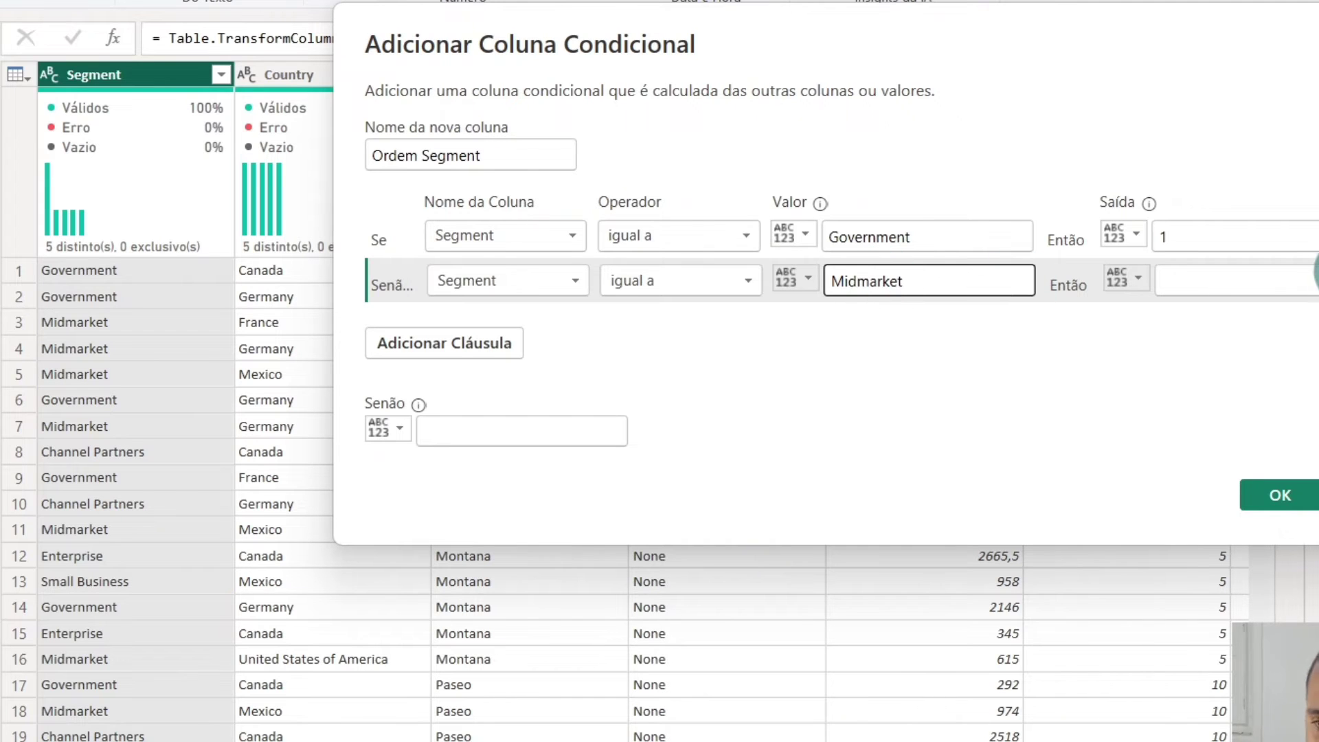
{"action": "left_click", "coordinate": [1294, 278]}
{"action": "type", "text": "2"}
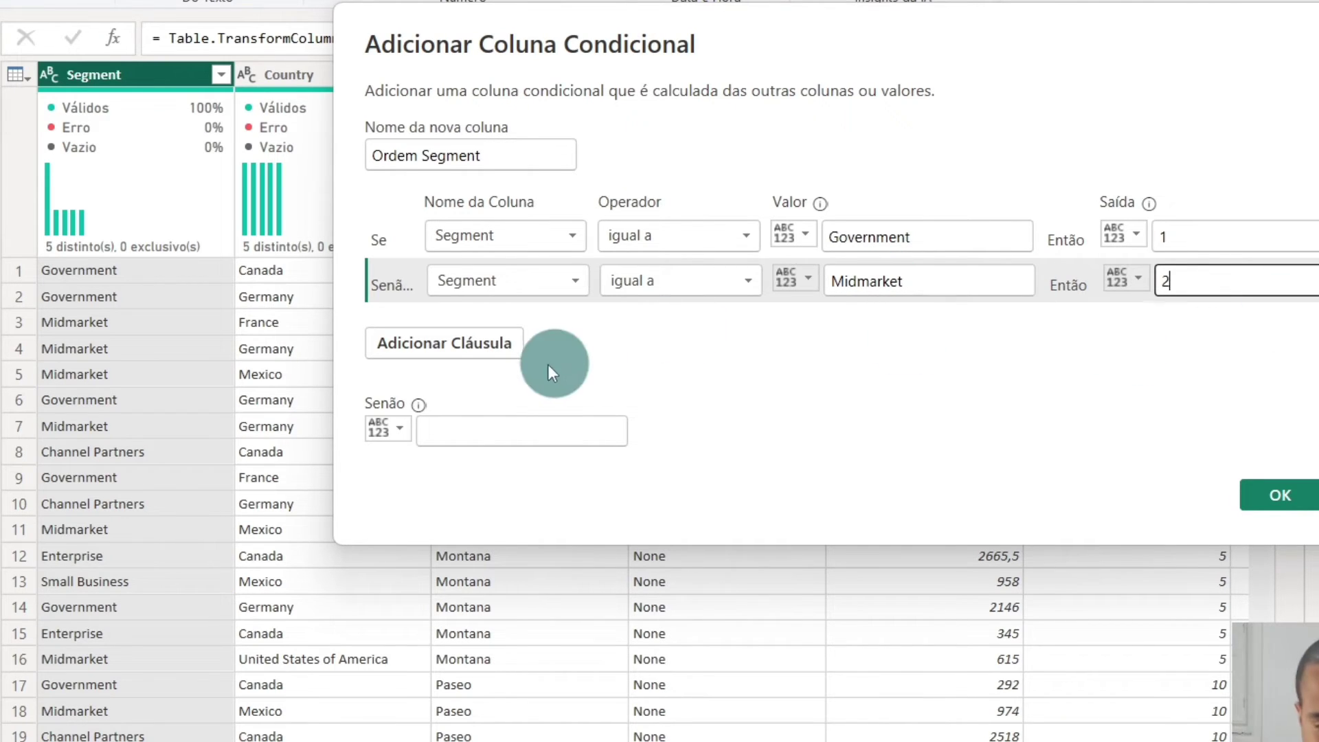
Add a third clause to the conditional column so that Segment equal to Channel Partners outputs 3.
{"action": "left_click", "coordinate": [503, 350]}
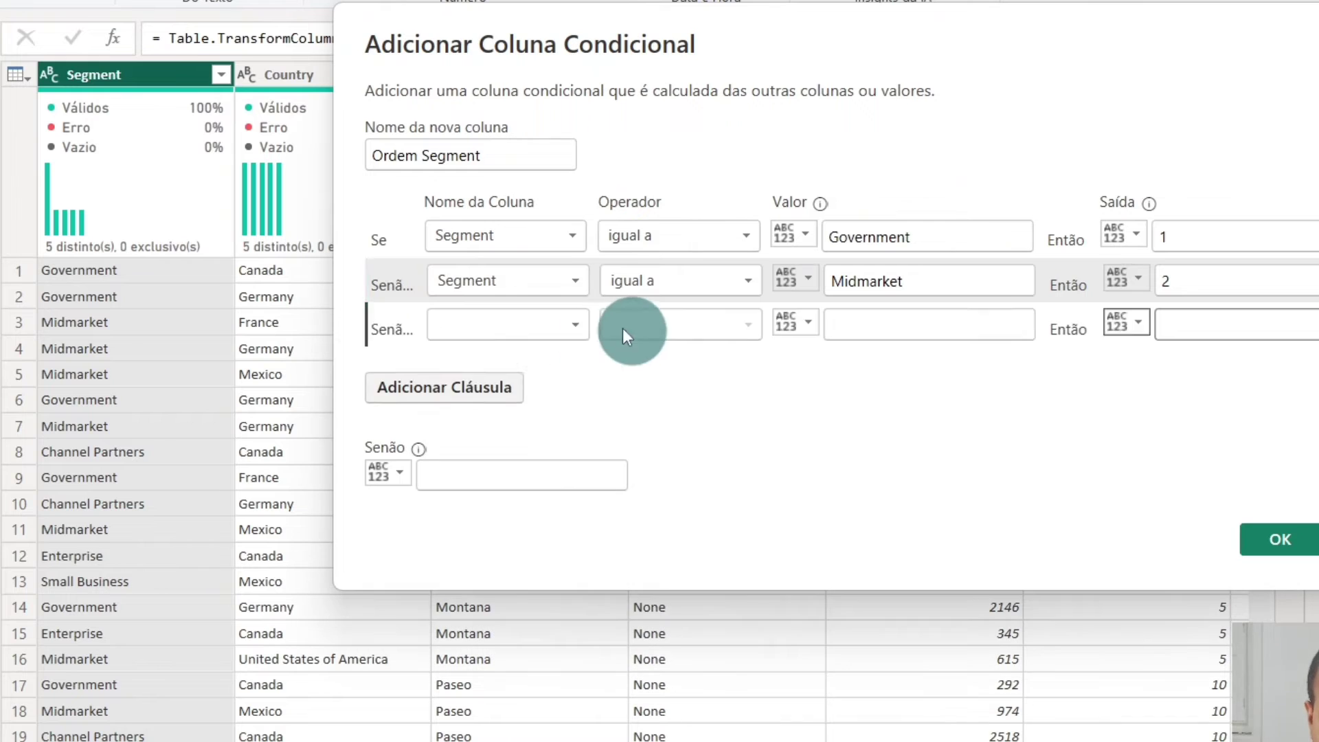
{"action": "left_click", "coordinate": [550, 324]}
{"action": "left_click", "coordinate": [542, 344]}
{"action": "left_click", "coordinate": [686, 324]}
{"action": "left_click", "coordinate": [859, 315]}
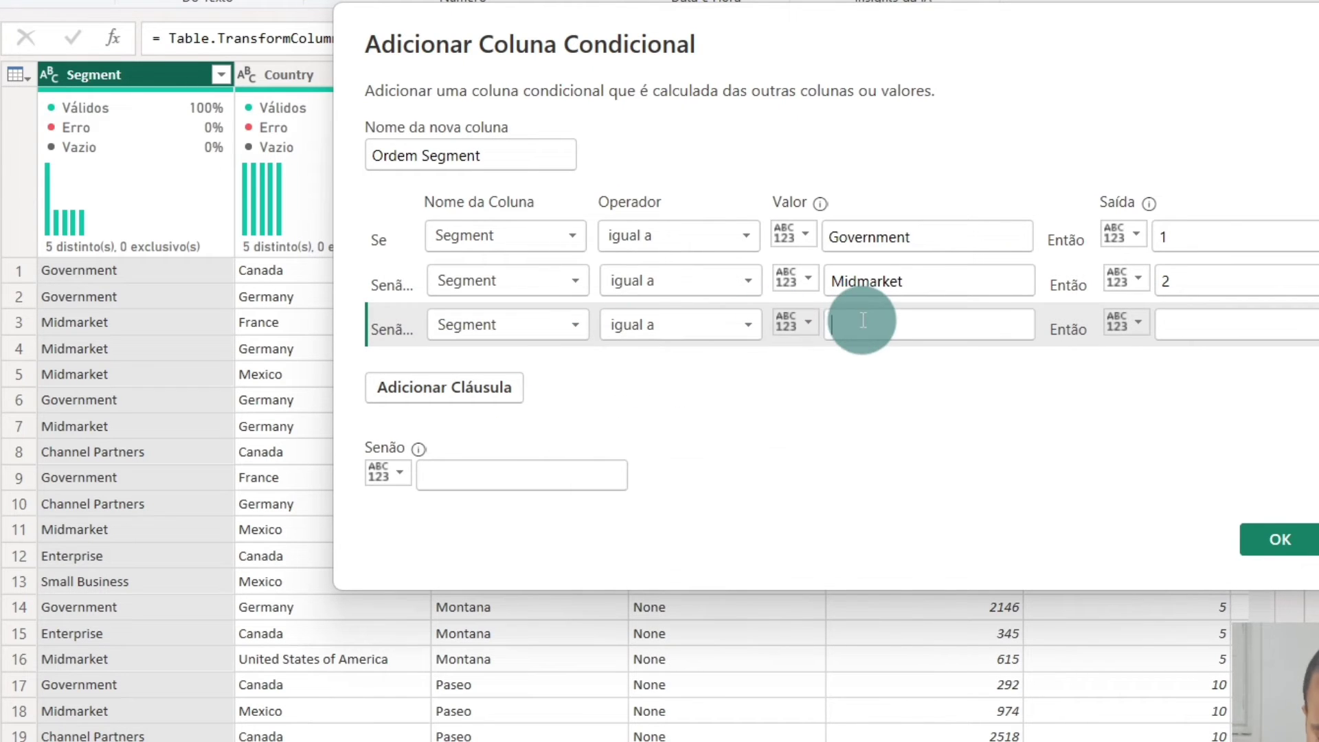
{"action": "type", "text": "Channel Partners"}
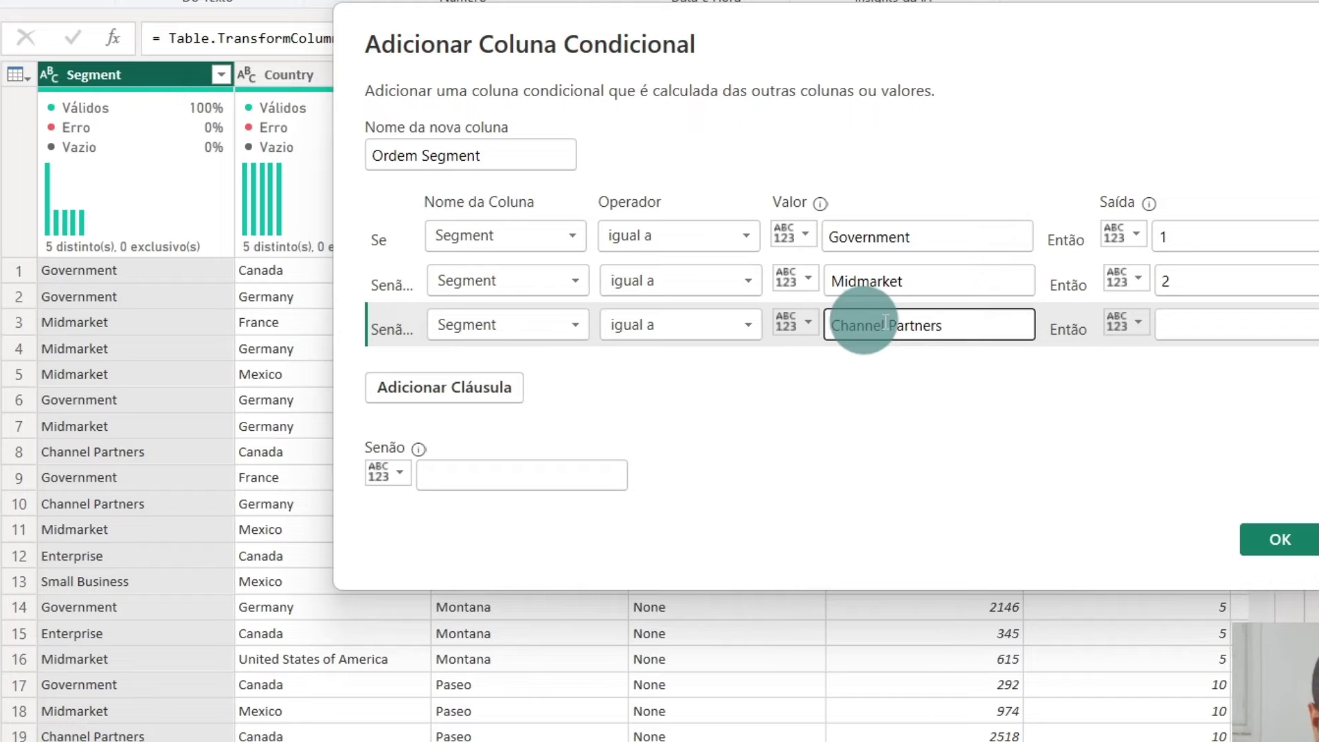
{"action": "left_click", "coordinate": [1166, 323]}
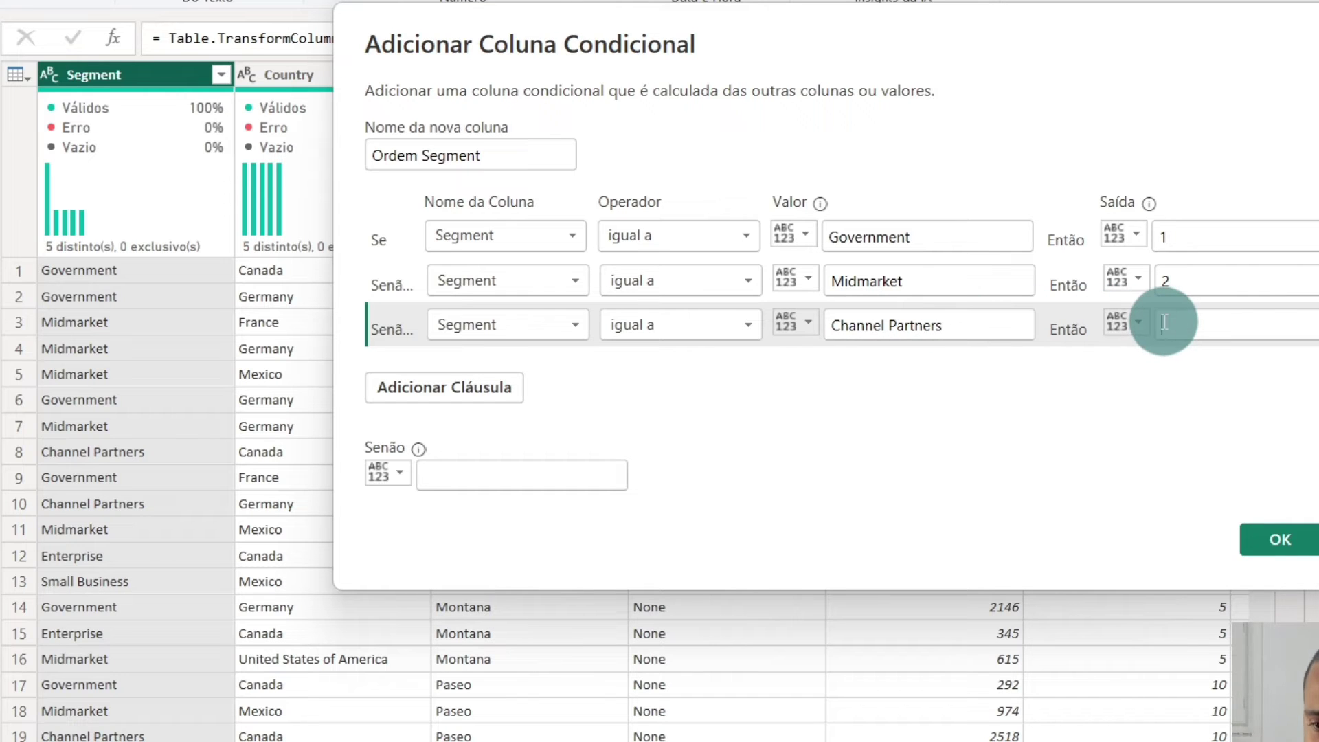
{"action": "type", "text": "3"}
Add a fourth clause to the conditional column so that Segment equal to Small Business outputs 4.
{"action": "left_click", "coordinate": [481, 388]}
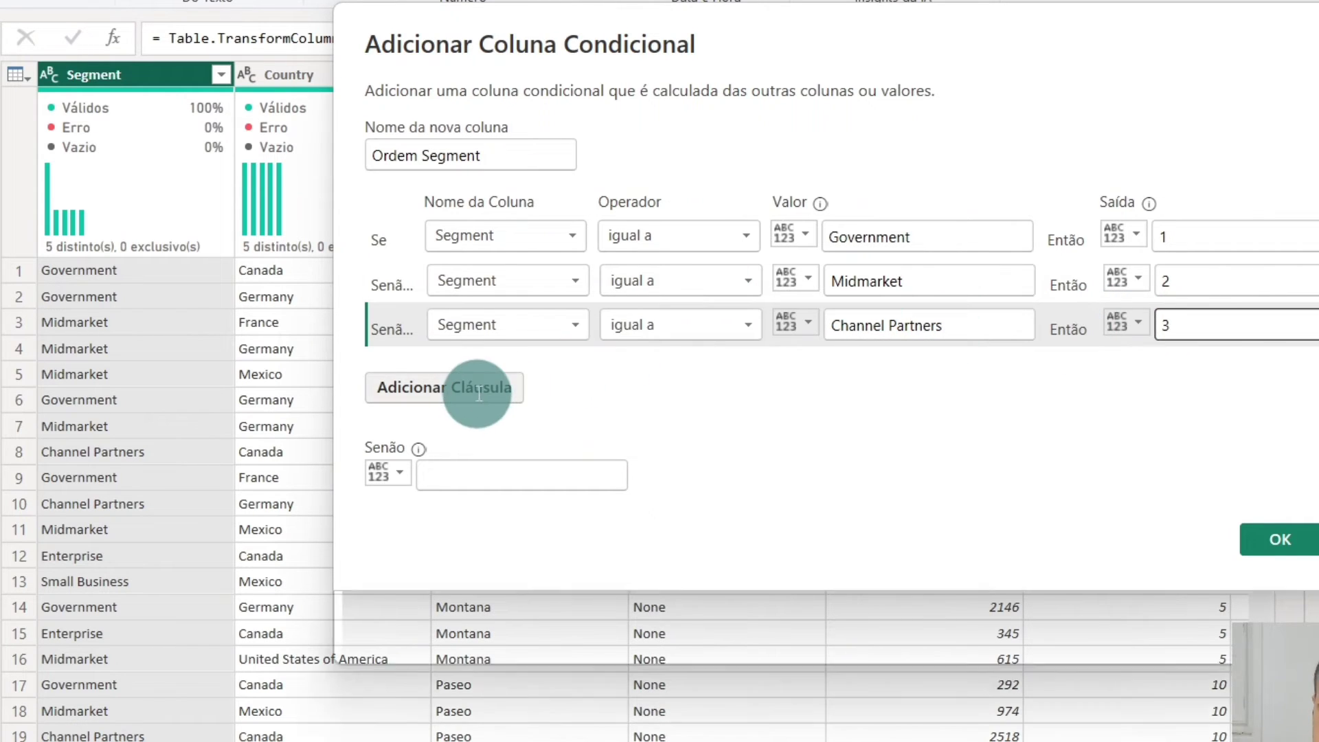
{"action": "left_click", "coordinate": [485, 370]}
{"action": "left_click", "coordinate": [489, 389]}
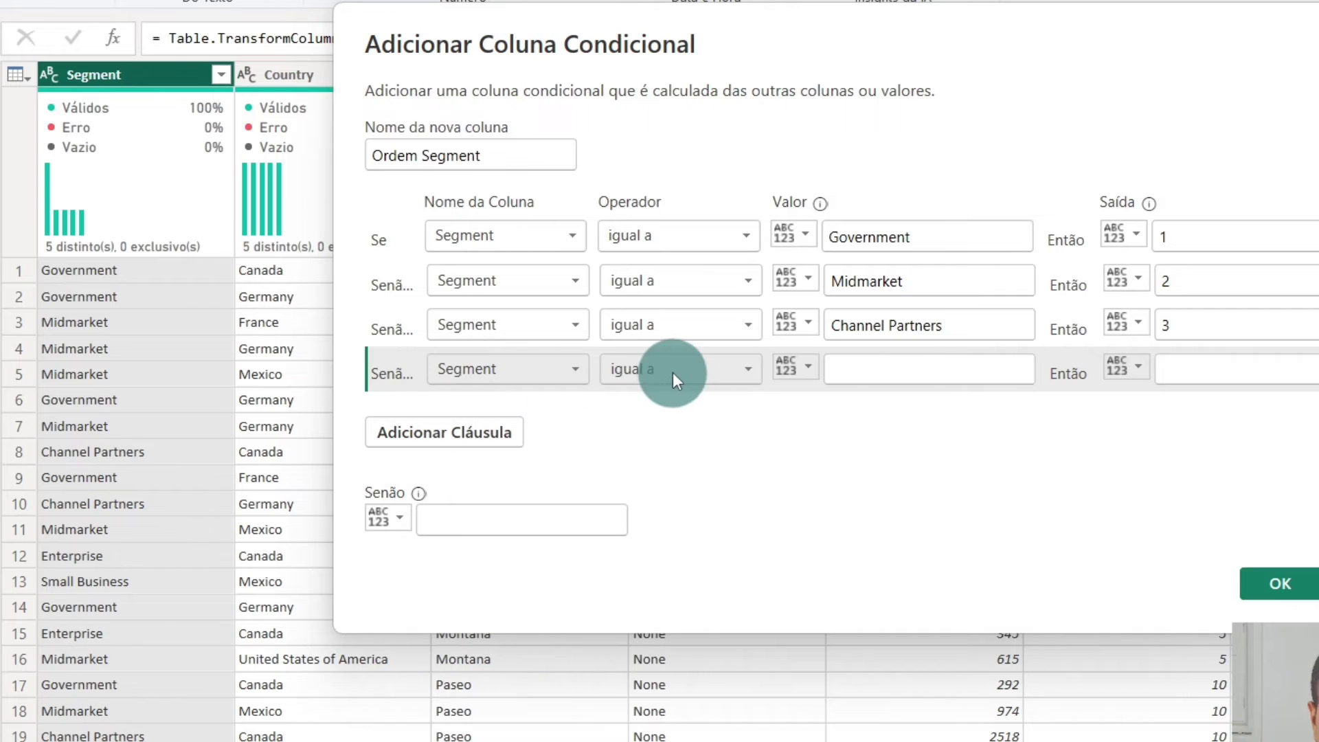
{"action": "left_click", "coordinate": [911, 369]}
{"action": "type", "text": "Small B"}
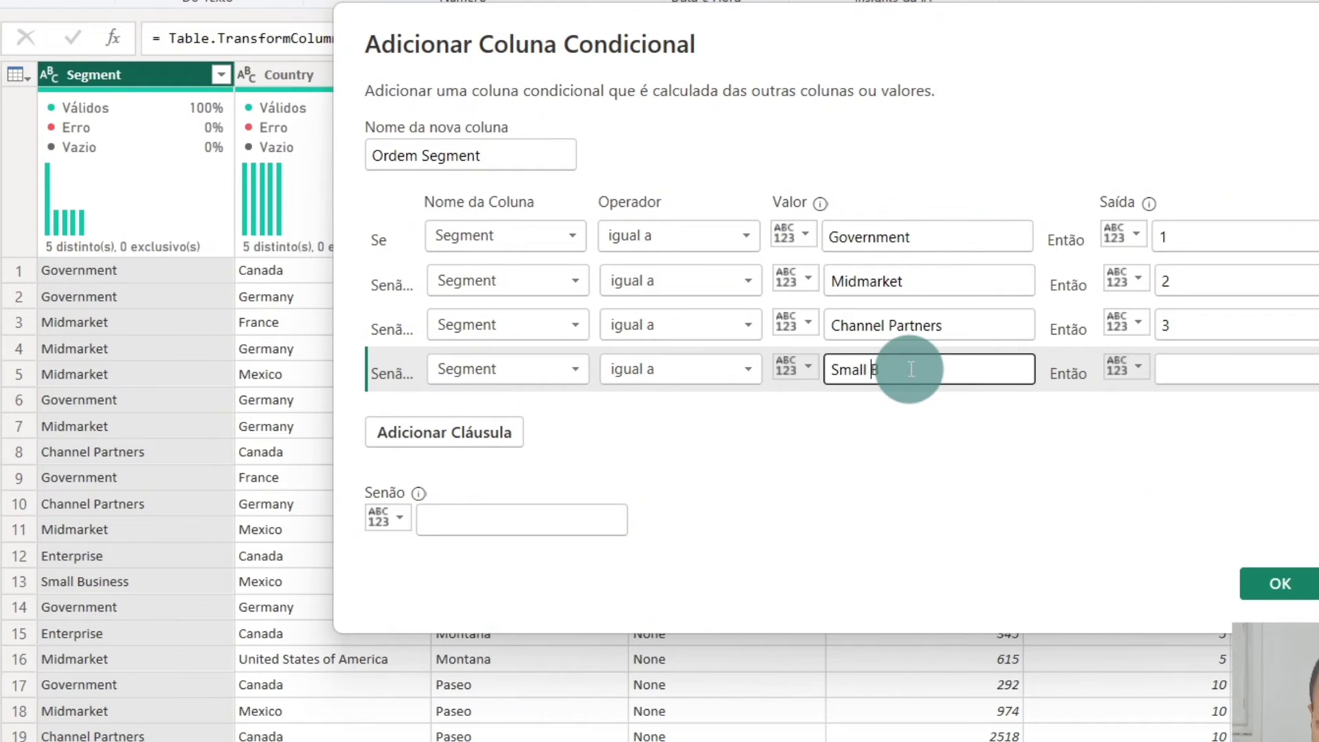
{"action": "type", "text": "usiness"}
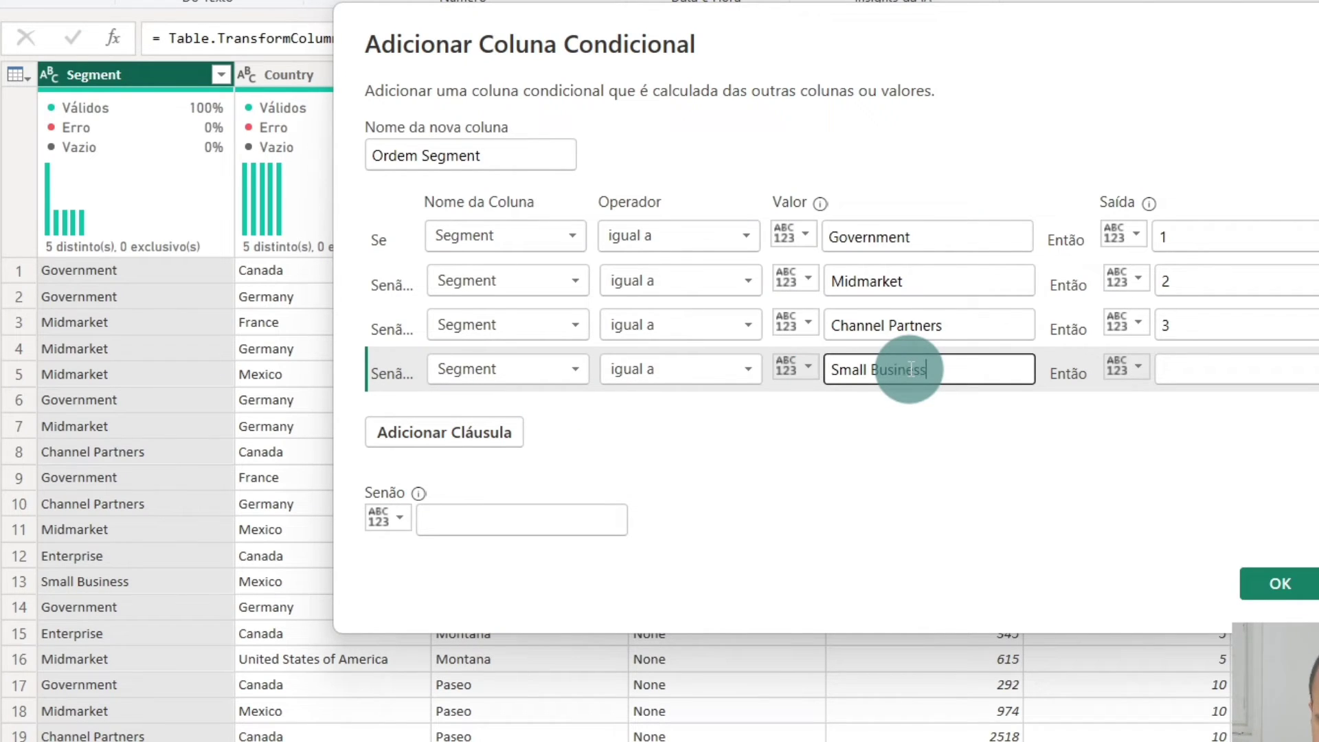
{"action": "left_click", "coordinate": [1278, 371]}
{"action": "type", "text": "4"}
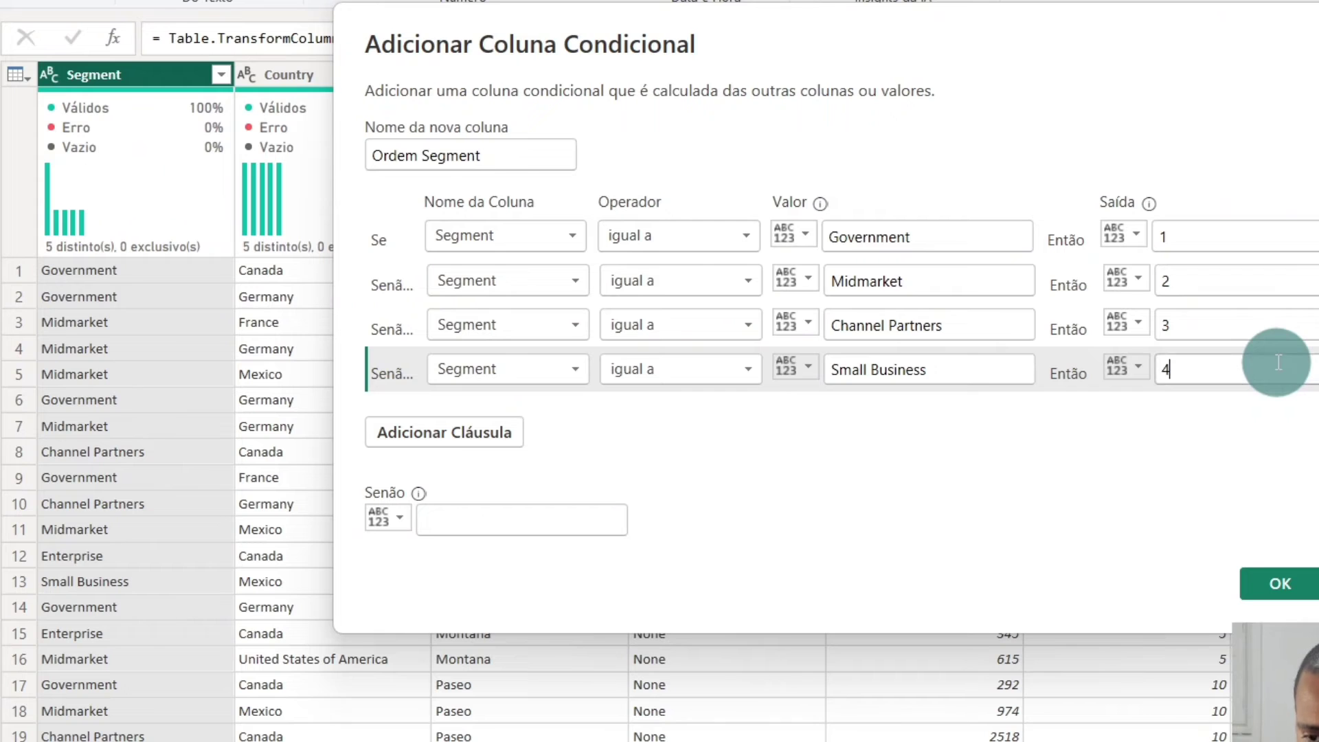
Add a fifth clause to the conditional column so that Segment equal to Enterprise outputs 5.
{"action": "left_click", "coordinate": [468, 434]}
{"action": "left_click", "coordinate": [522, 421]}
{"action": "left_click", "coordinate": [537, 441]}
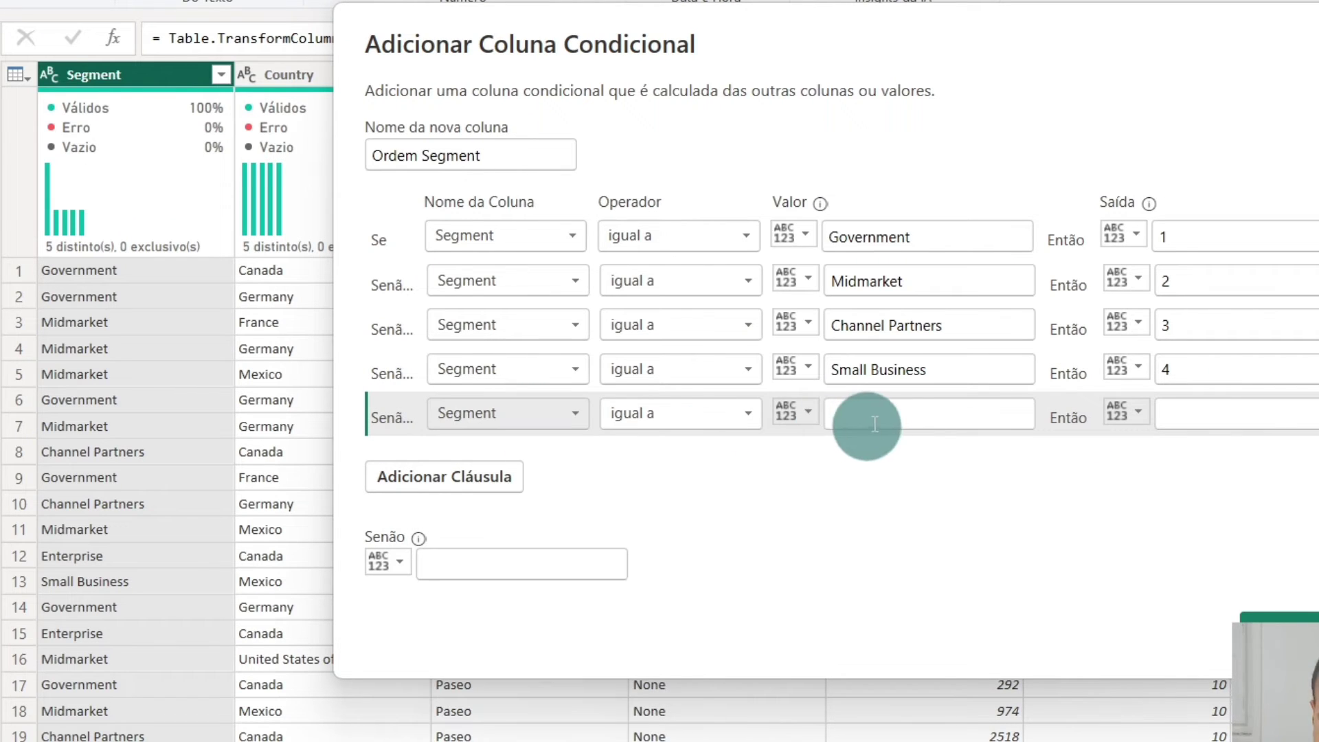
{"action": "left_click", "coordinate": [886, 413]}
{"action": "type", "text": "Enterprise"}
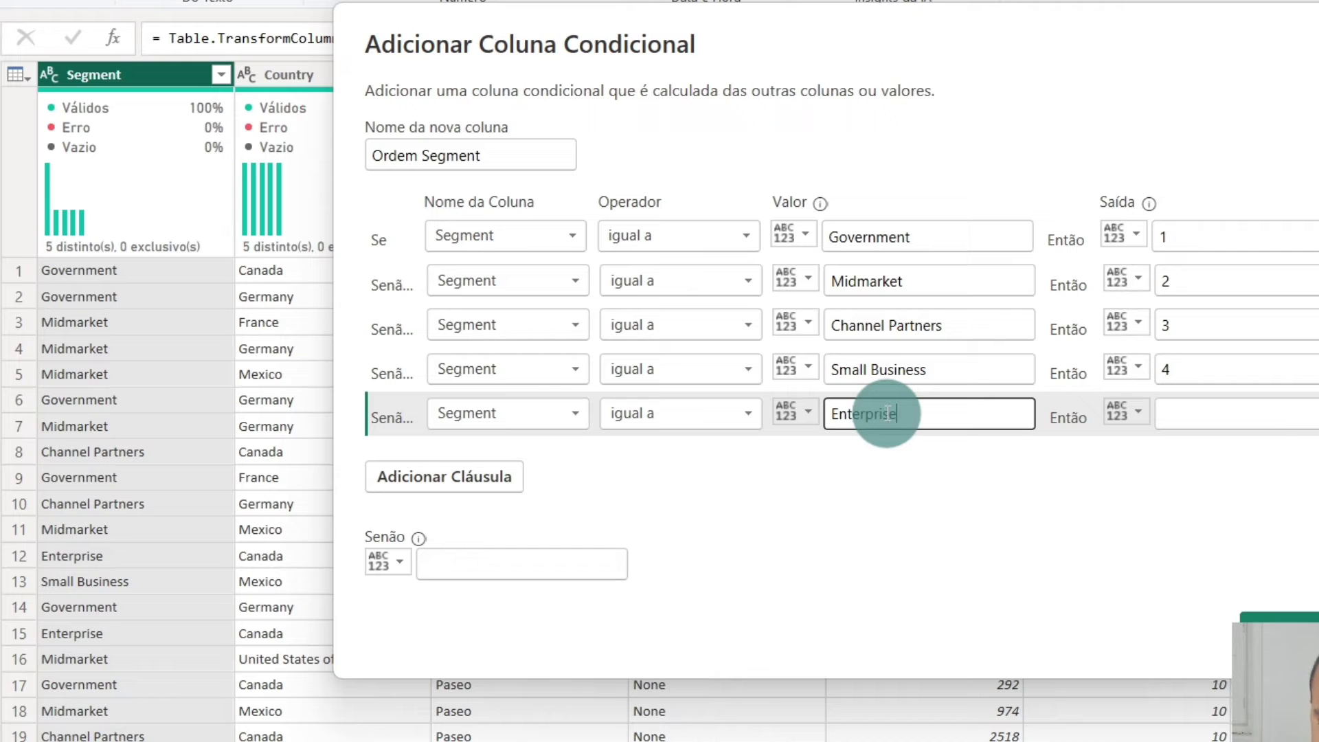
{"action": "left_click", "coordinate": [1257, 410]}
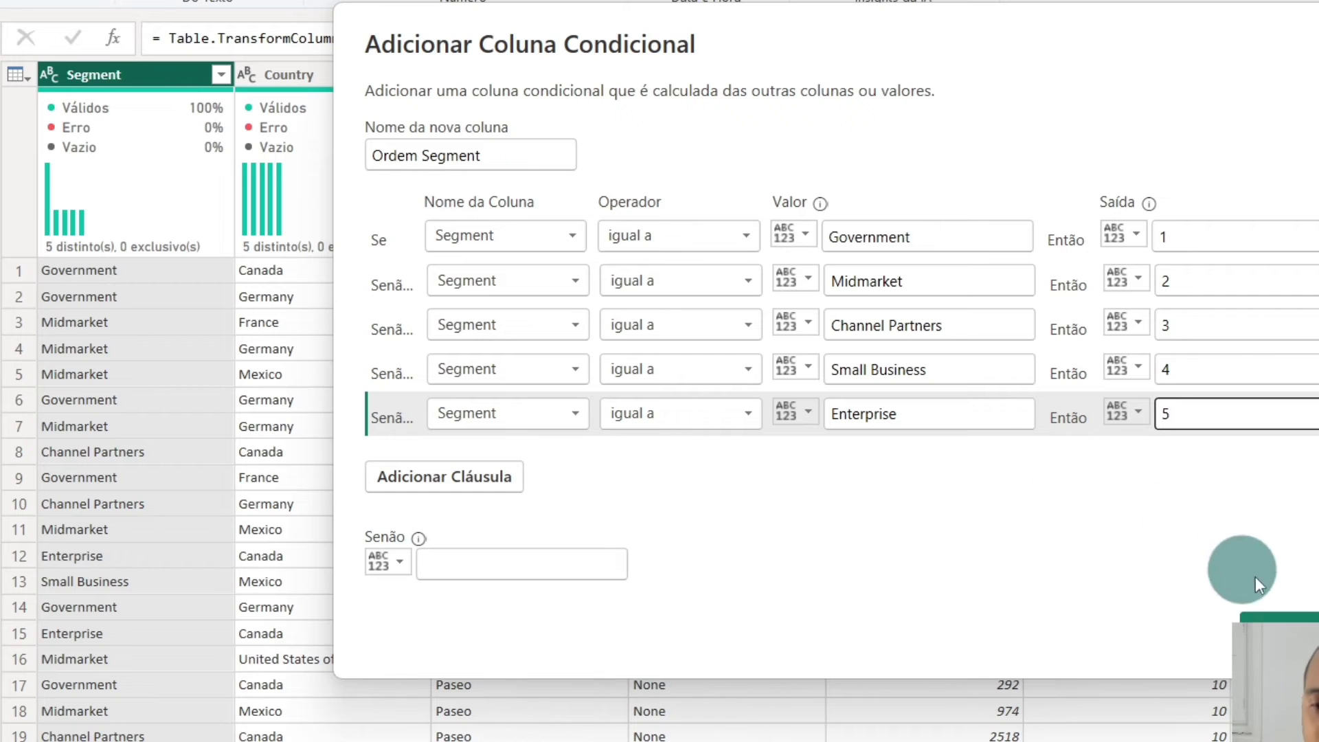
Create the Ordem Segment conditional column and apply the query changes to the report.
{"action": "left_click", "coordinate": [1299, 550]}
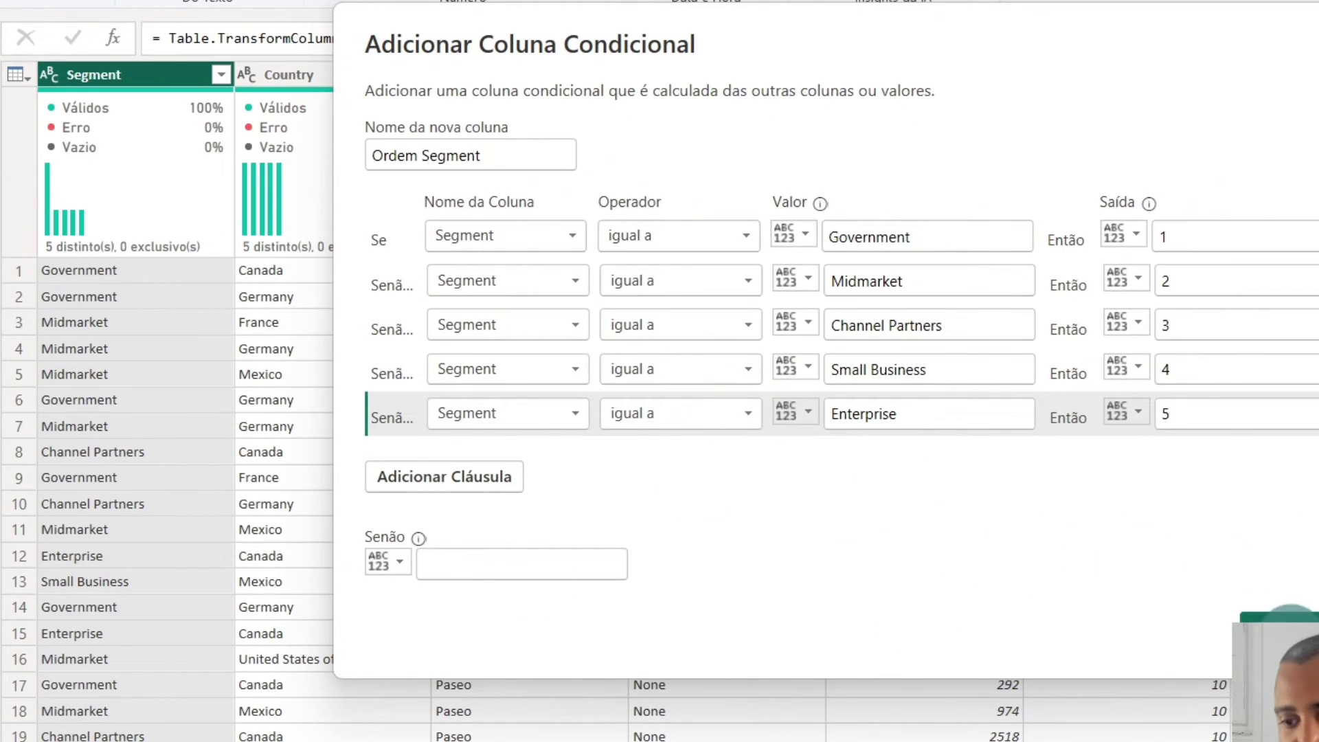
{"action": "key", "text": "Return"}
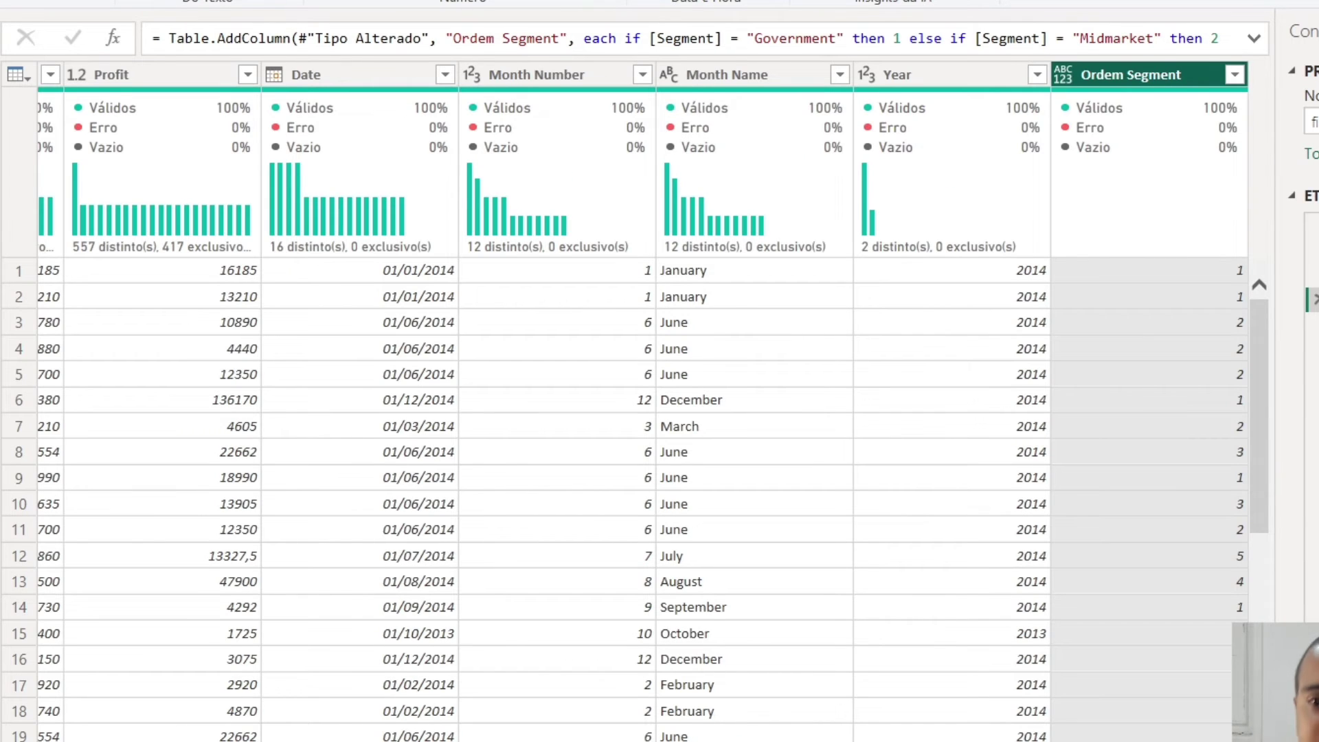
{"action": "left_click", "coordinate": [4, 1]}
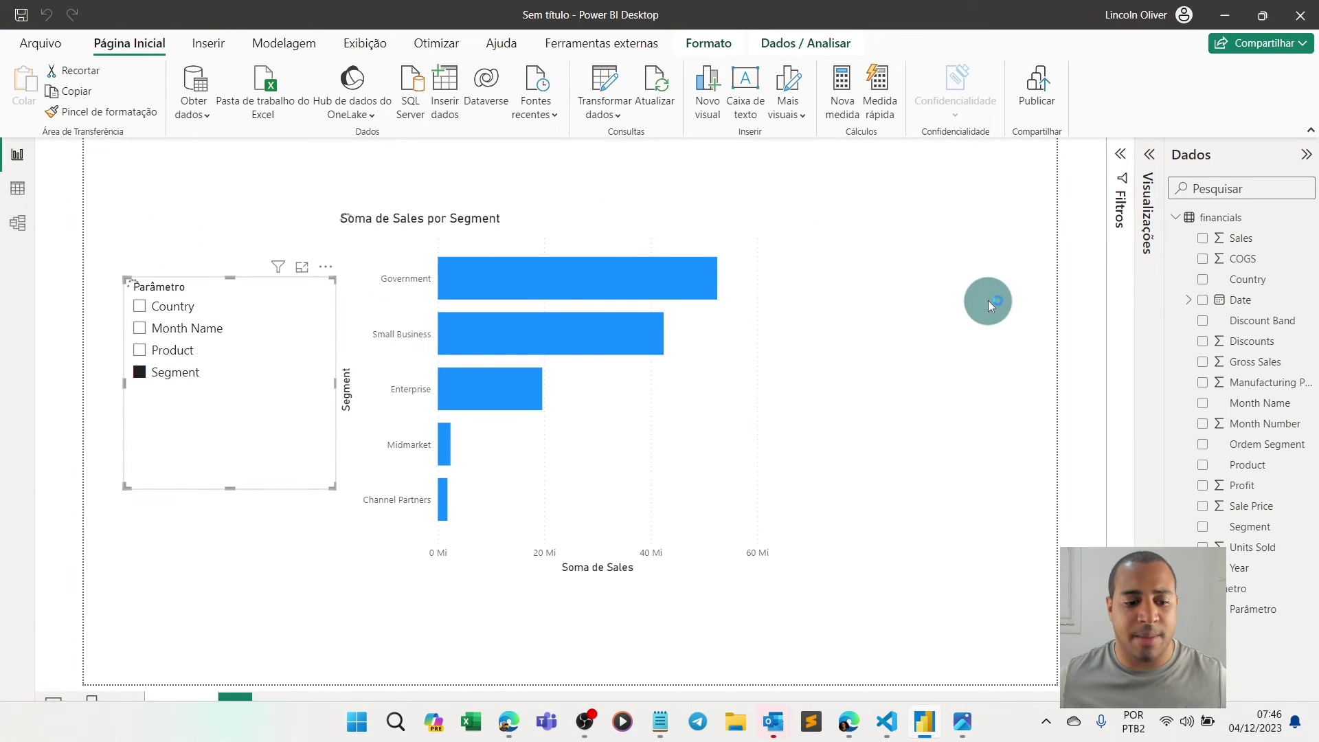
Set the Segment column of the financials table to sort by the Ordem Segment column.
{"action": "left_click", "coordinate": [19, 189]}
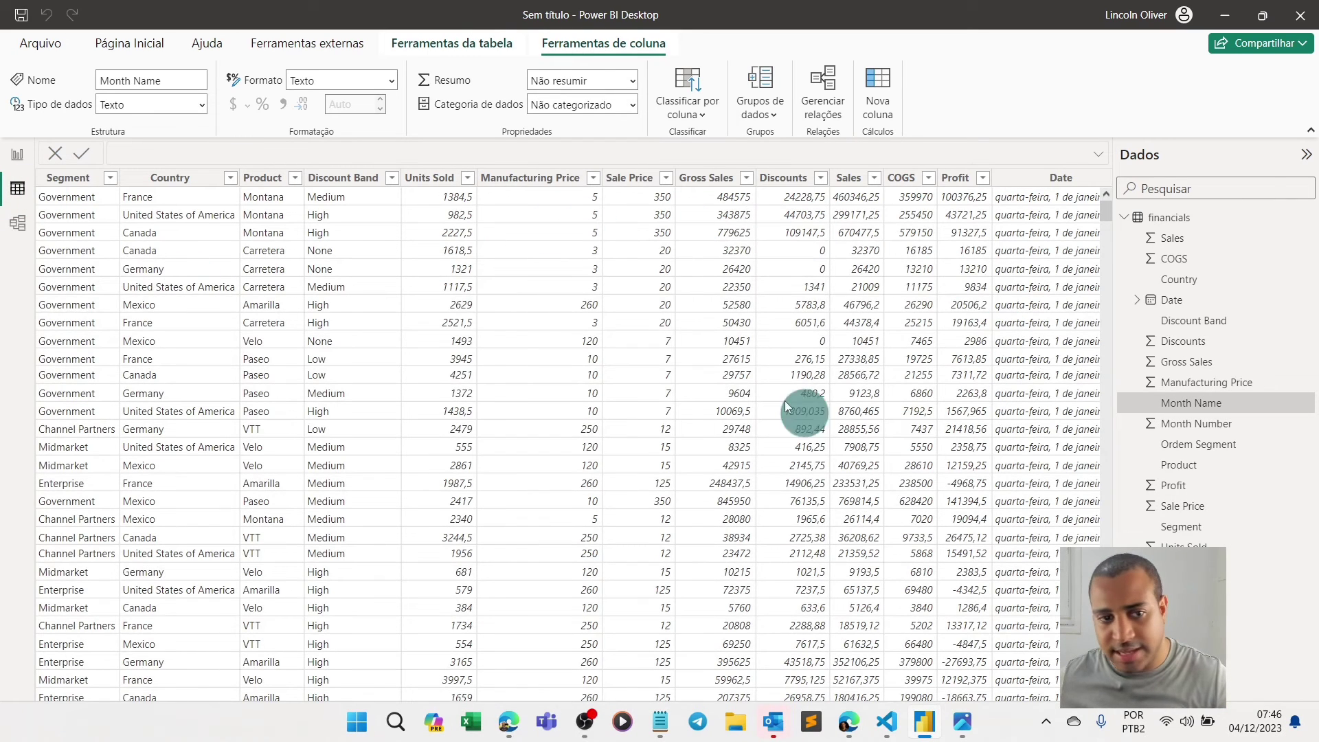
{"action": "left_click", "coordinate": [75, 177]}
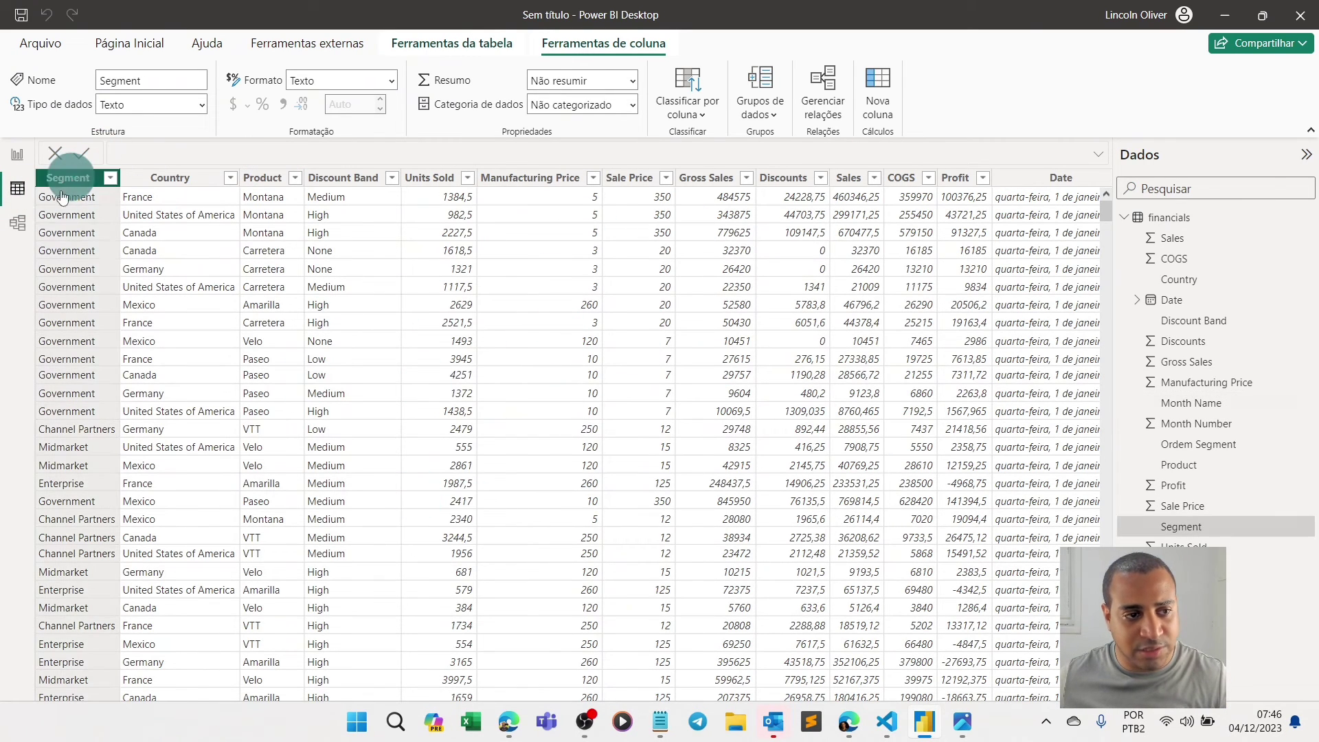
{"action": "left_click", "coordinate": [688, 96]}
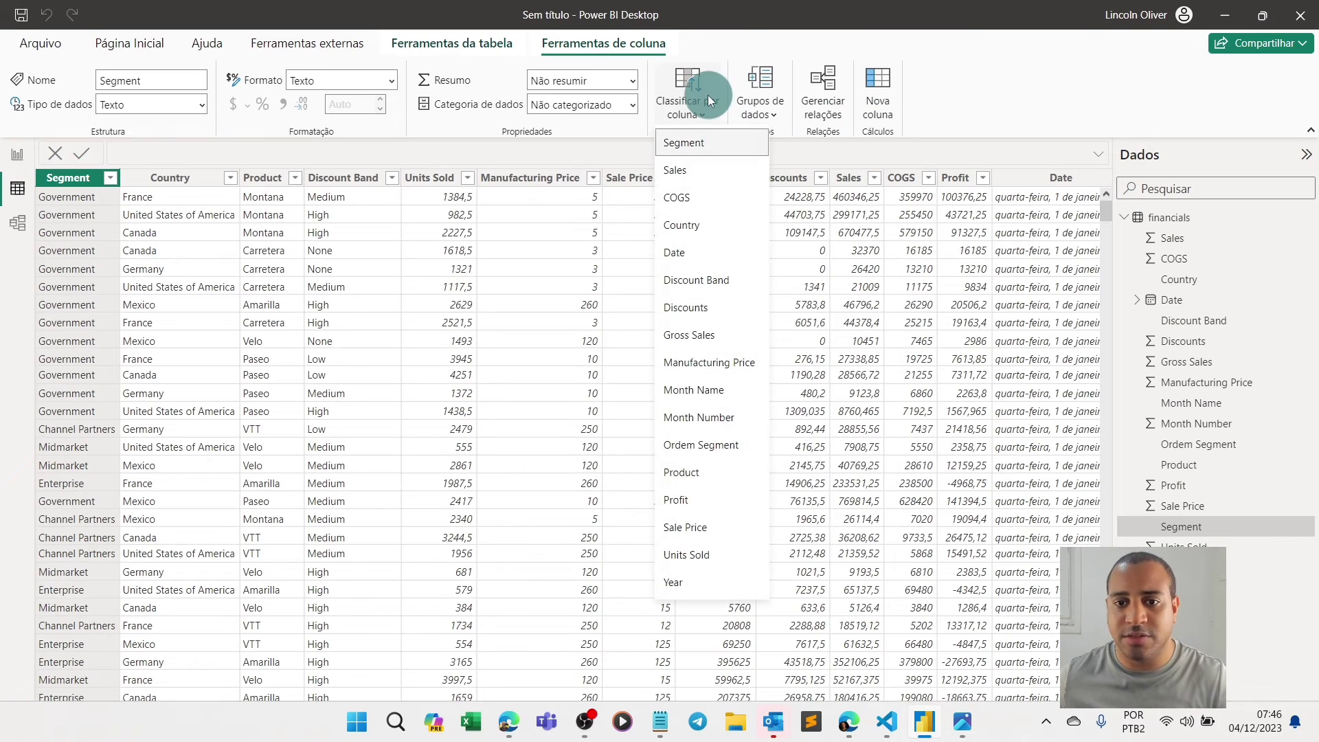
{"action": "left_click", "coordinate": [723, 451]}
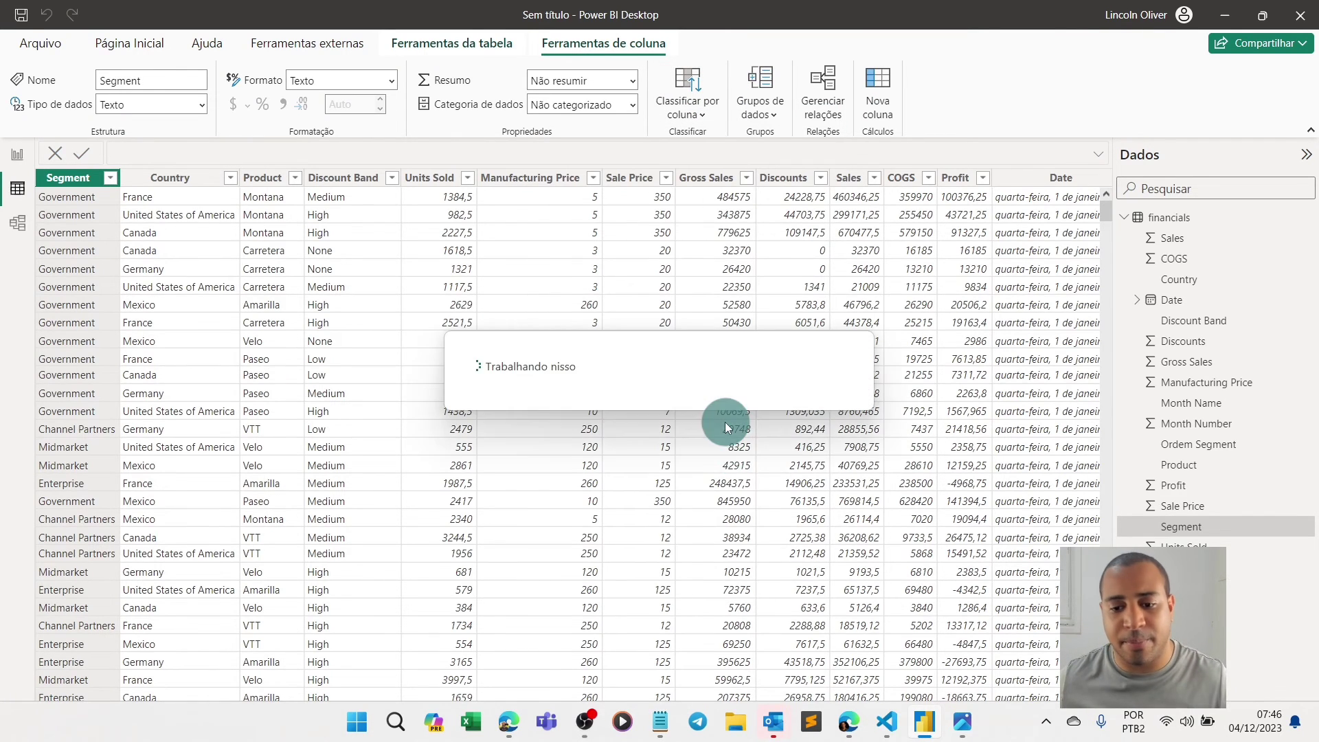
Return to the report and sort the bar chart's axis by Segment in ascending order.
{"action": "left_click", "coordinate": [18, 158]}
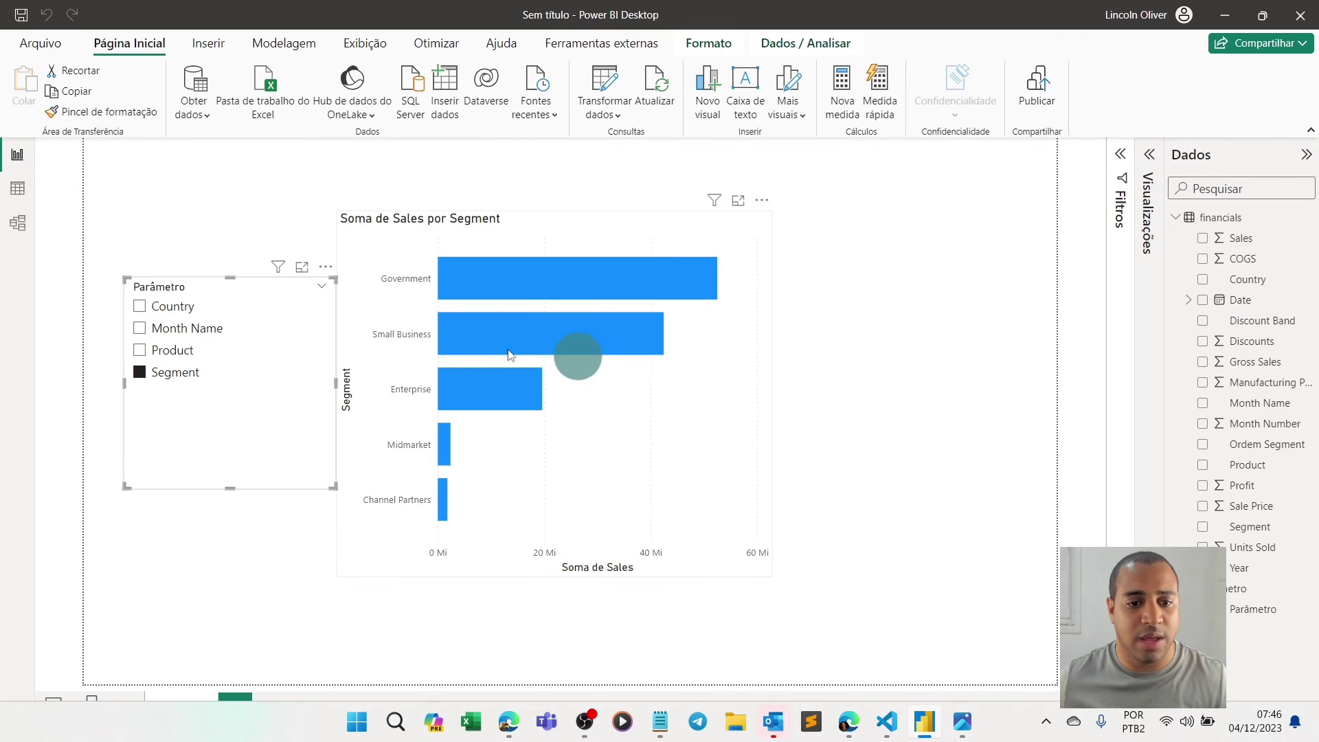
{"action": "left_click", "coordinate": [760, 205]}
{"action": "mouse_move", "coordinate": [837, 305]}
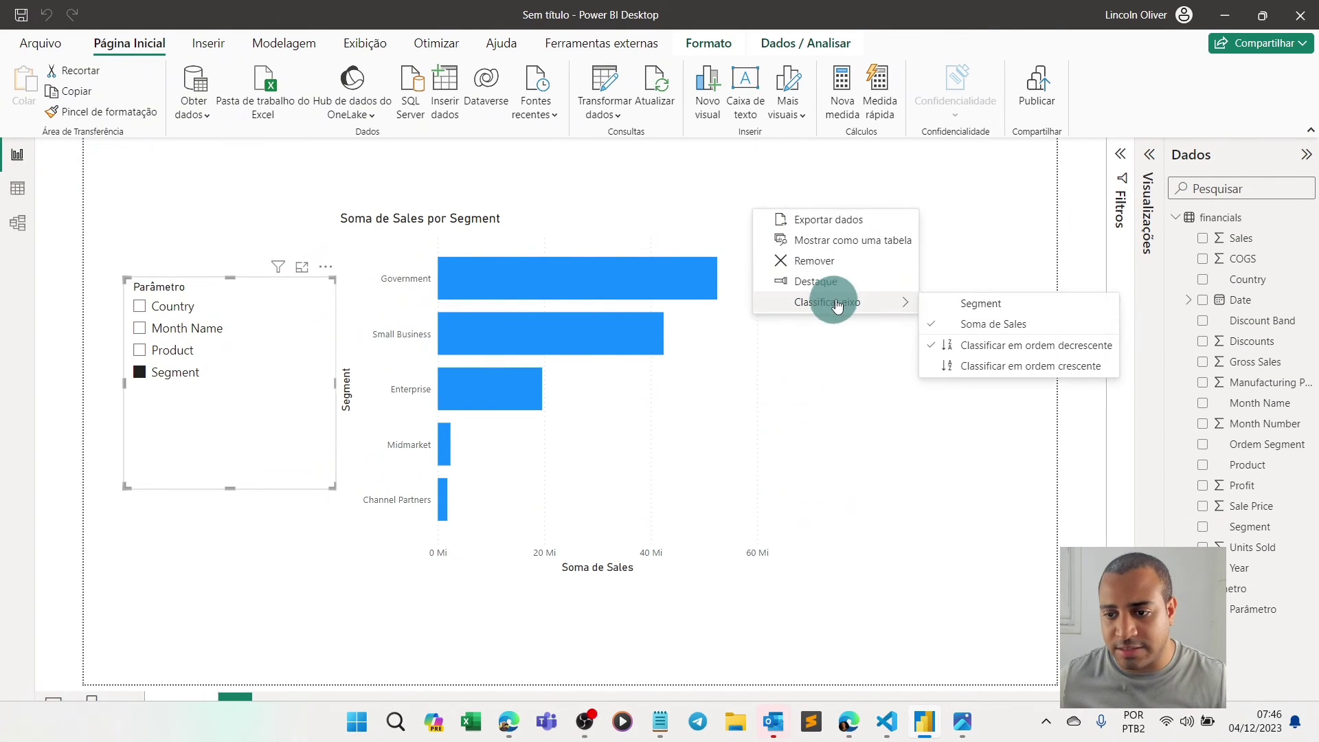
{"action": "left_click", "coordinate": [971, 324]}
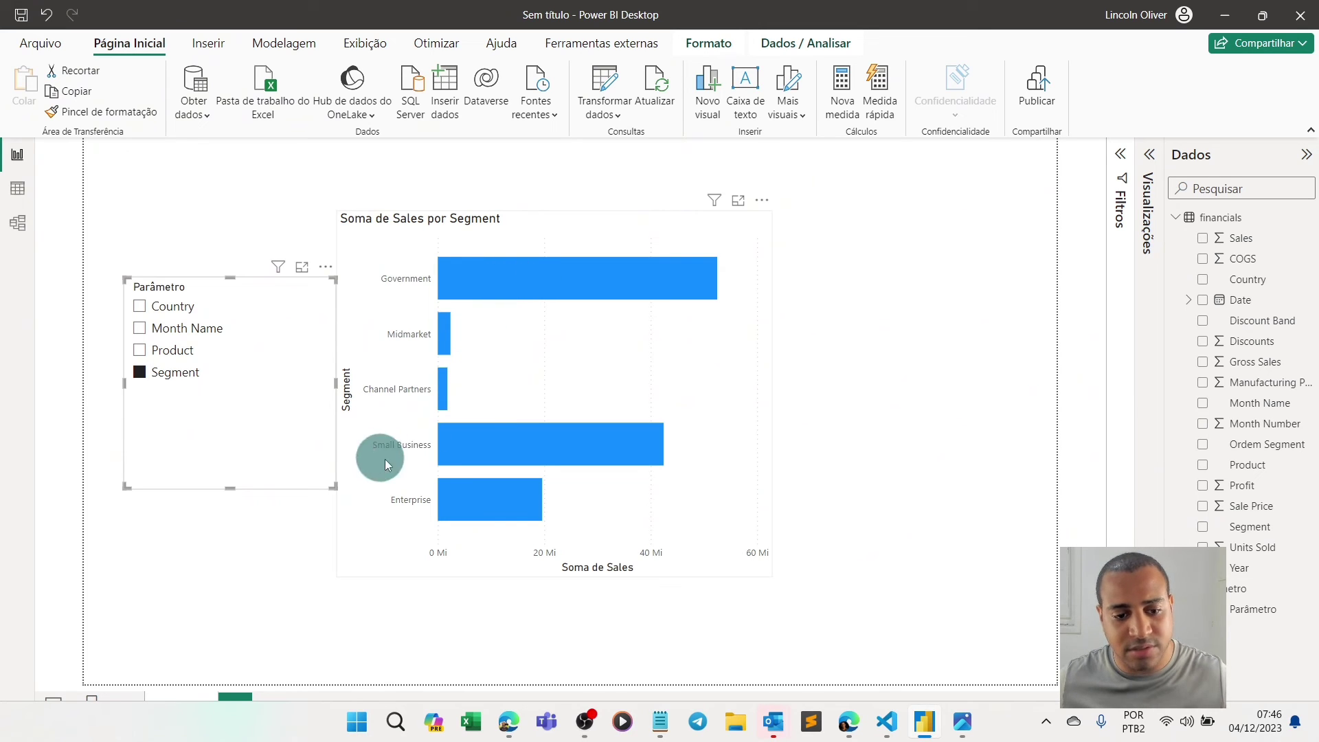
Cycle the Parâmetro slicer through Product, Country, Month Name and Segment, ending on Segment, to check the bar order of each field.
{"action": "left_click", "coordinate": [146, 362]}
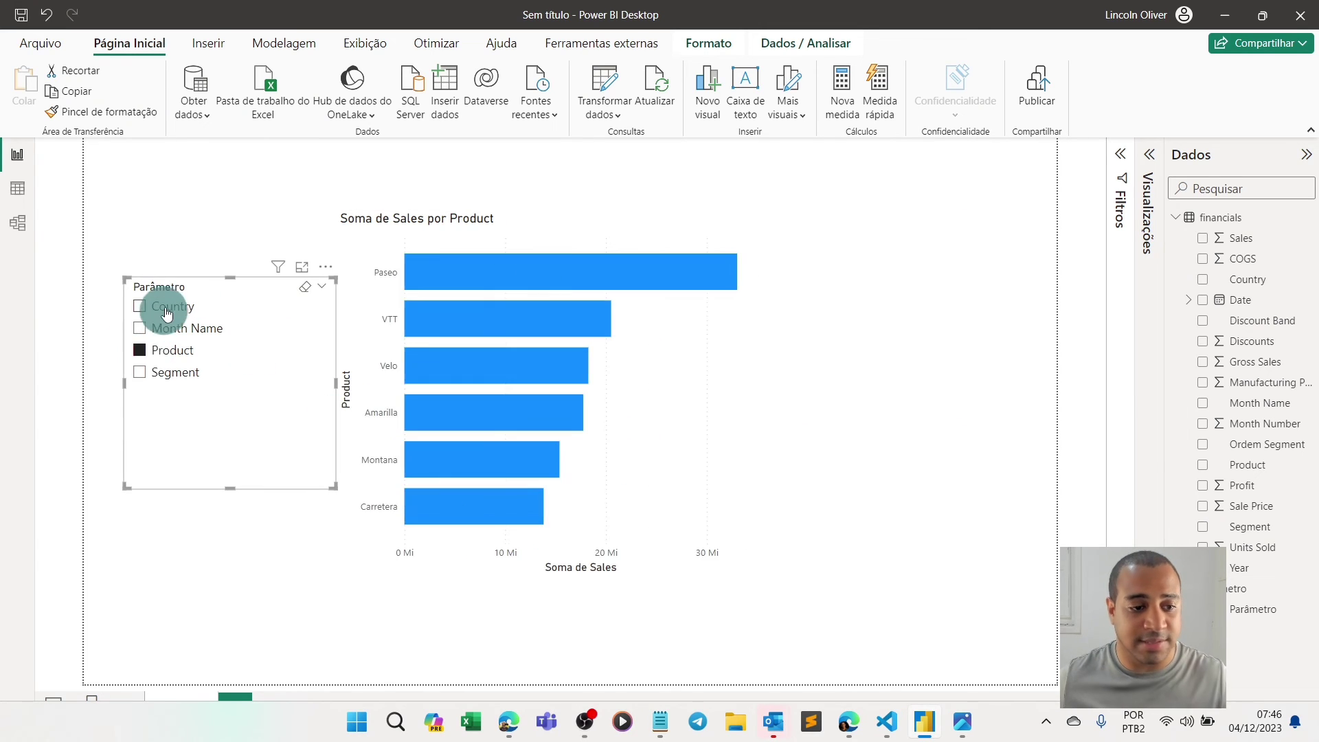
{"action": "left_click", "coordinate": [158, 307]}
{"action": "left_click", "coordinate": [154, 351]}
{"action": "left_click", "coordinate": [165, 373]}
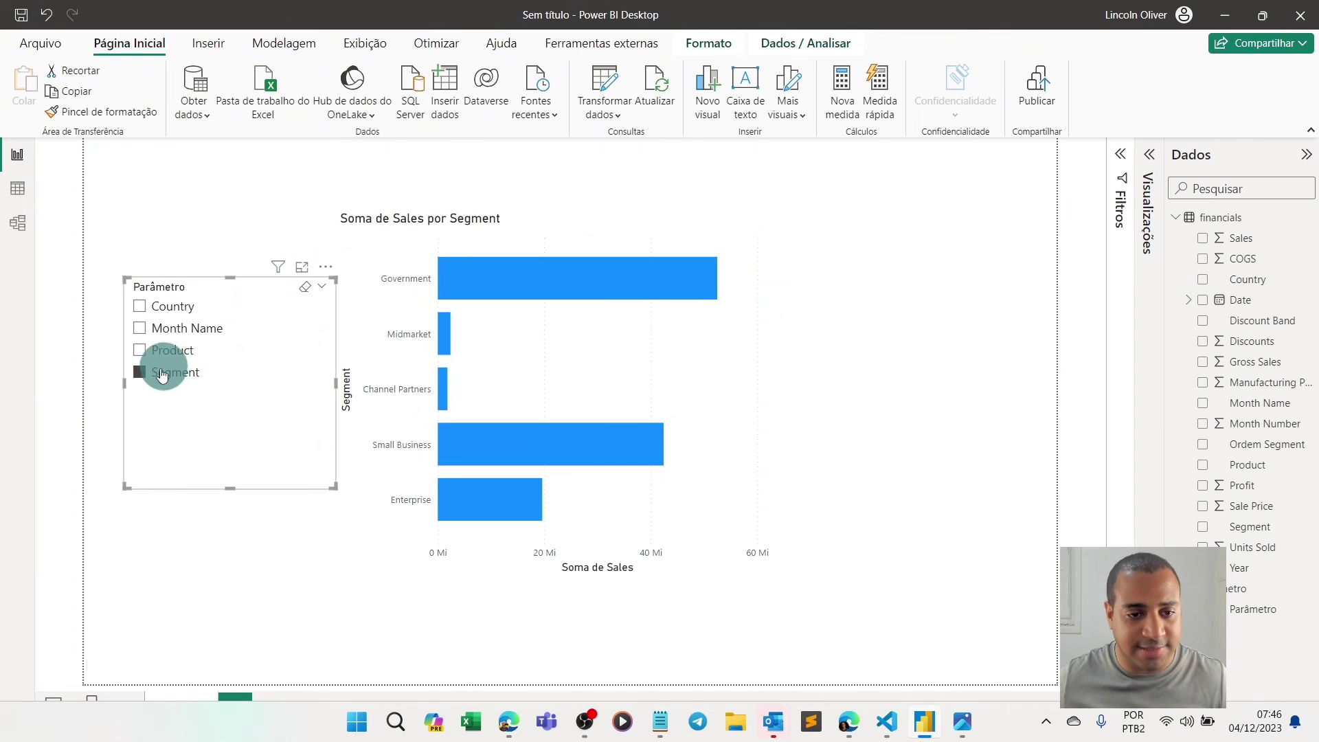
{"action": "left_click", "coordinate": [184, 332]}
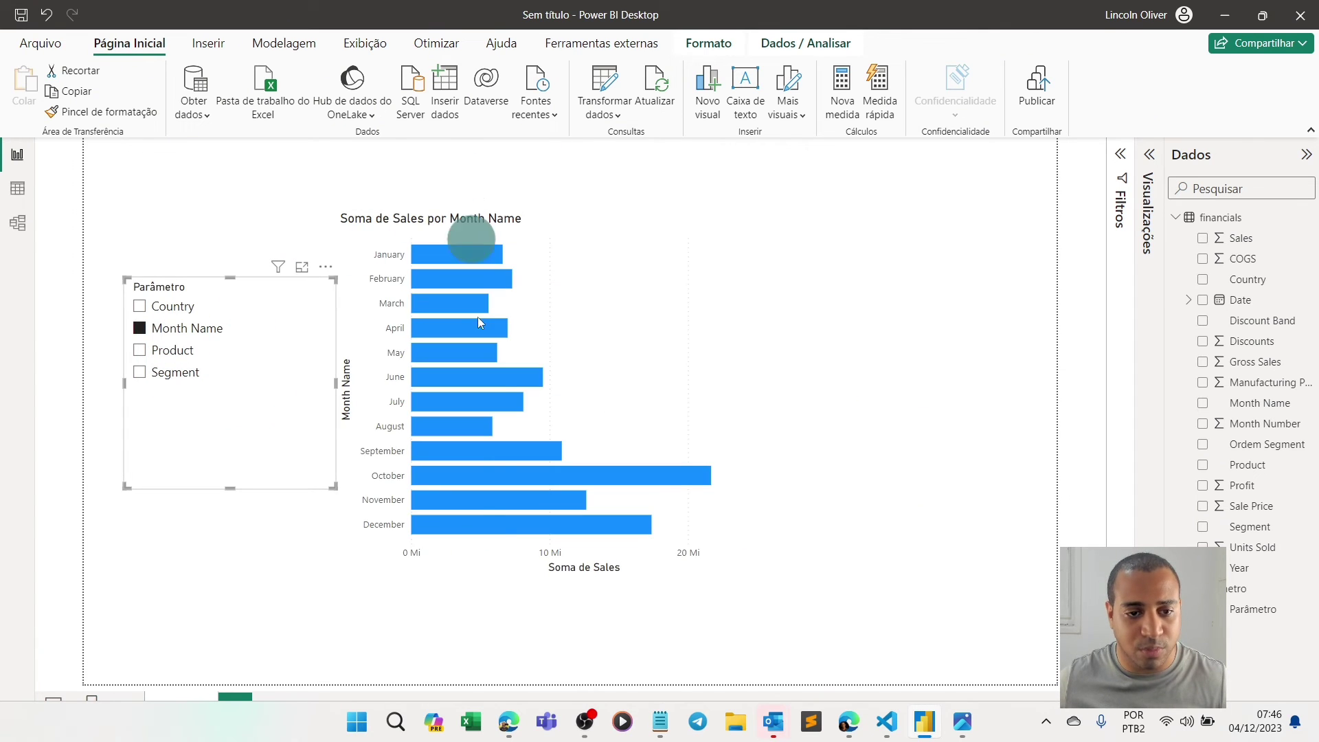
{"action": "left_click", "coordinate": [181, 384]}
{"action": "left_click", "coordinate": [165, 349]}
{"action": "left_click", "coordinate": [182, 374]}
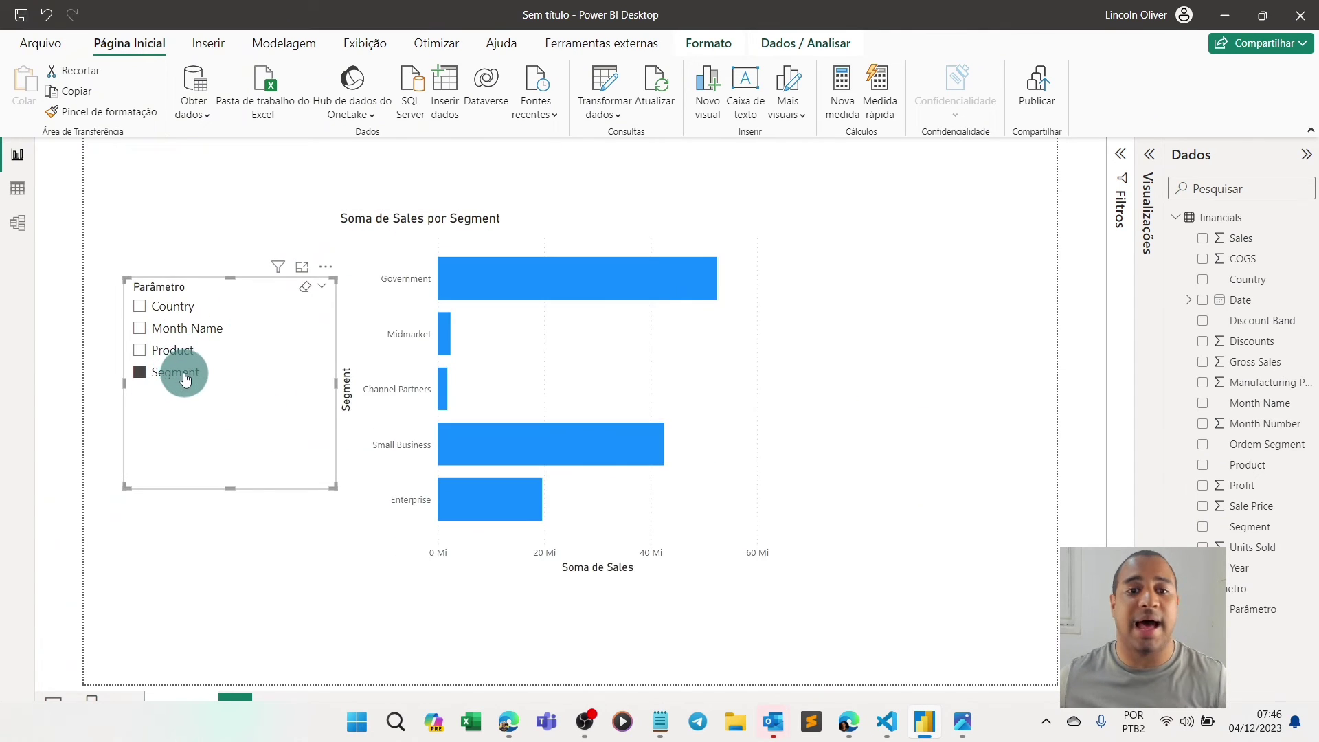
{"action": "left_click", "coordinate": [190, 351]}
{"action": "left_click", "coordinate": [191, 319]}
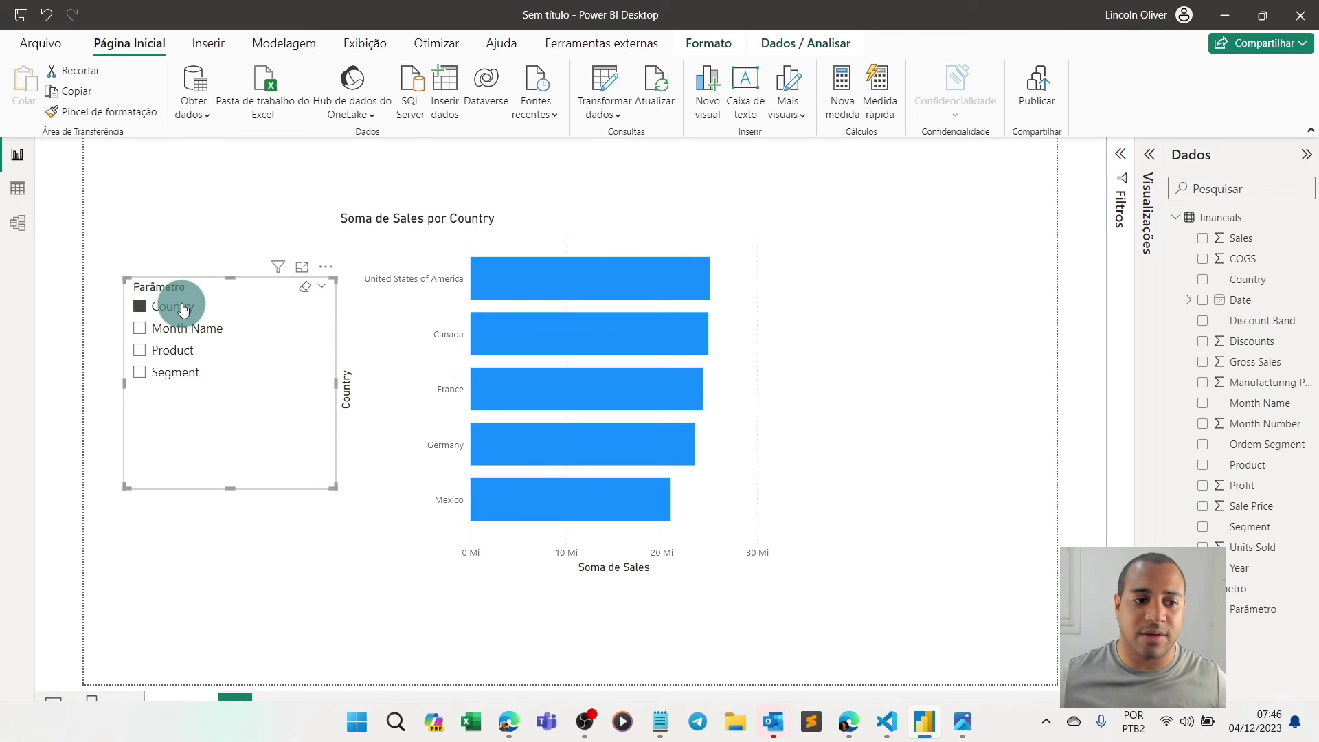
{"action": "left_click", "coordinate": [183, 326]}
{"action": "left_click", "coordinate": [177, 351]}
{"action": "left_click", "coordinate": [167, 373]}
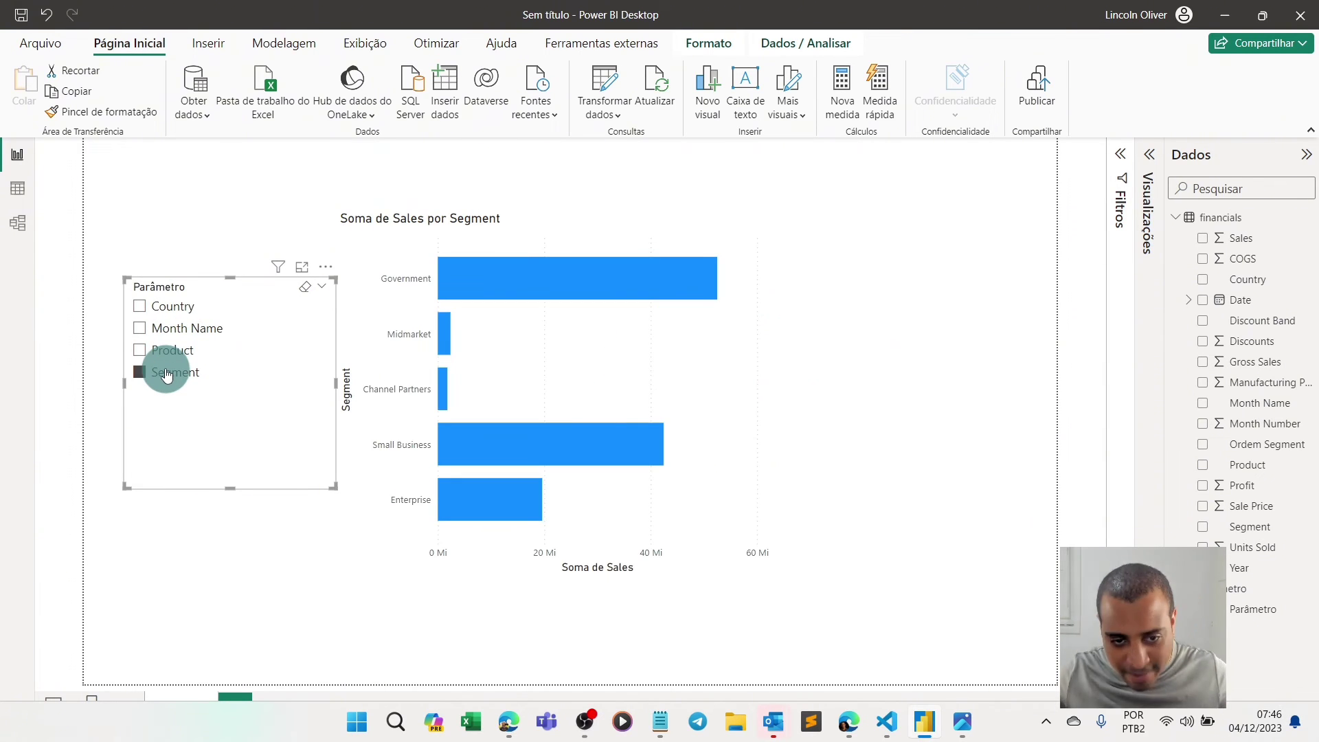